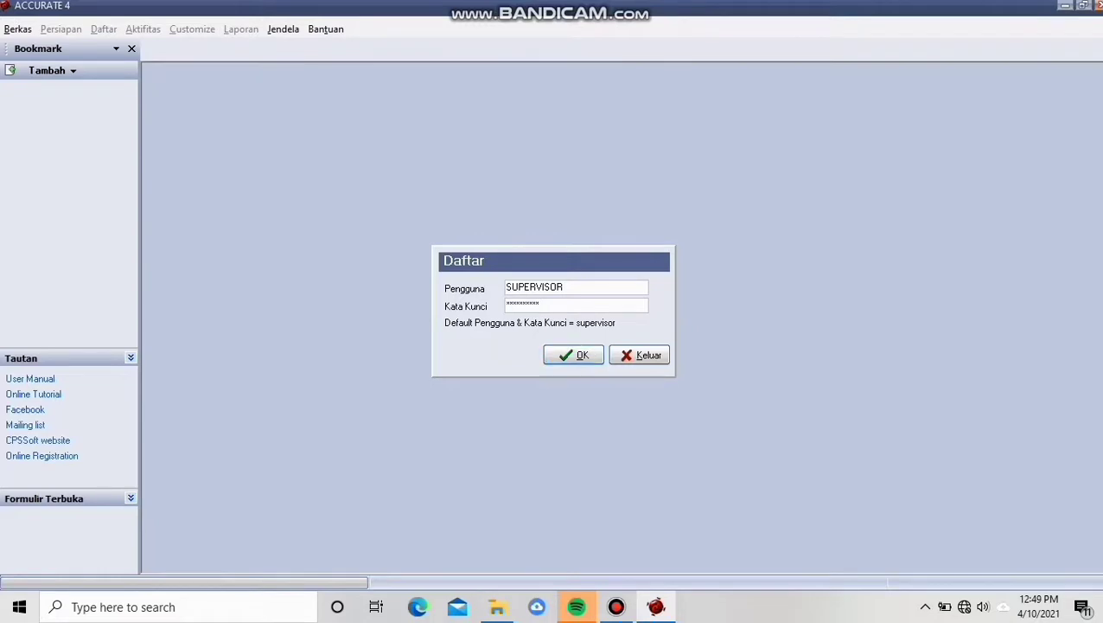
Step: Log in with the prefilled supervisor account and open a new sales quotation form
key(Return)
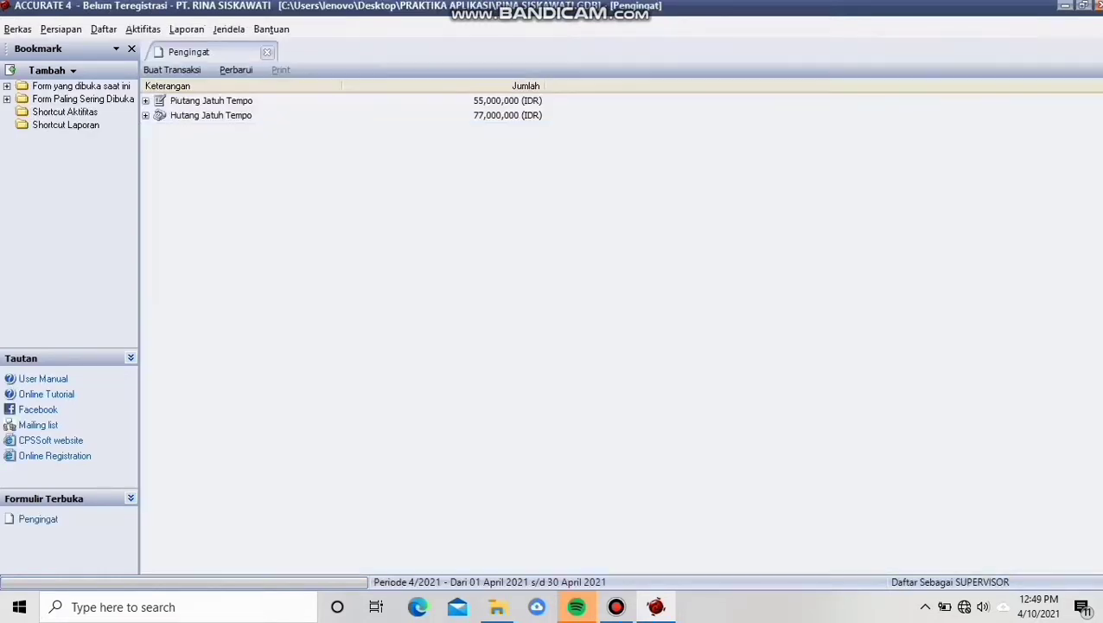
click(143, 30)
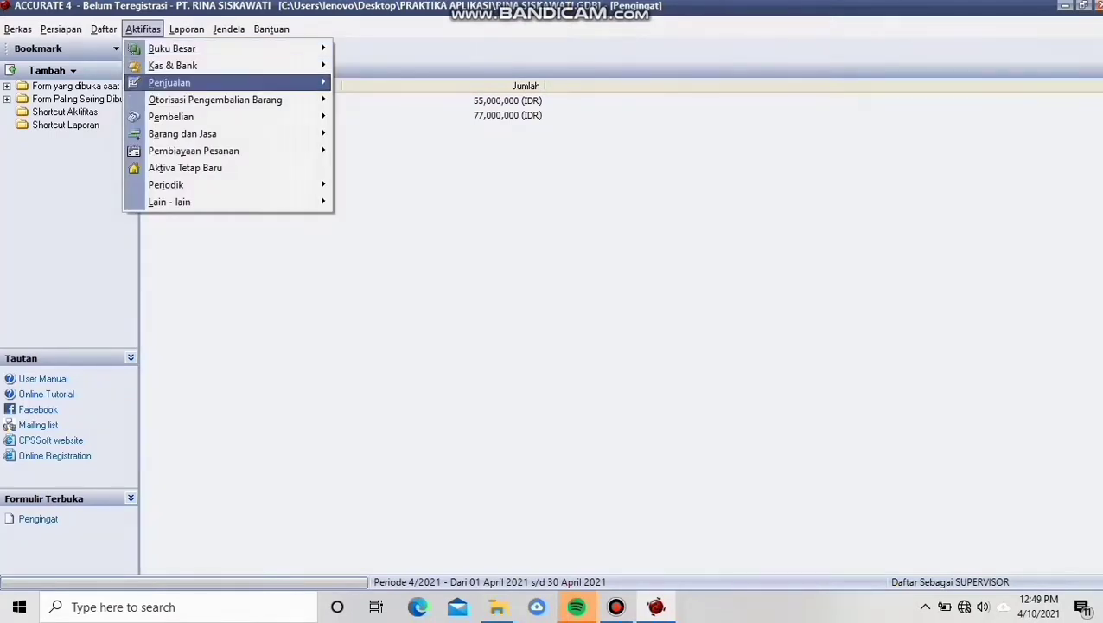
mouse_move(169, 83)
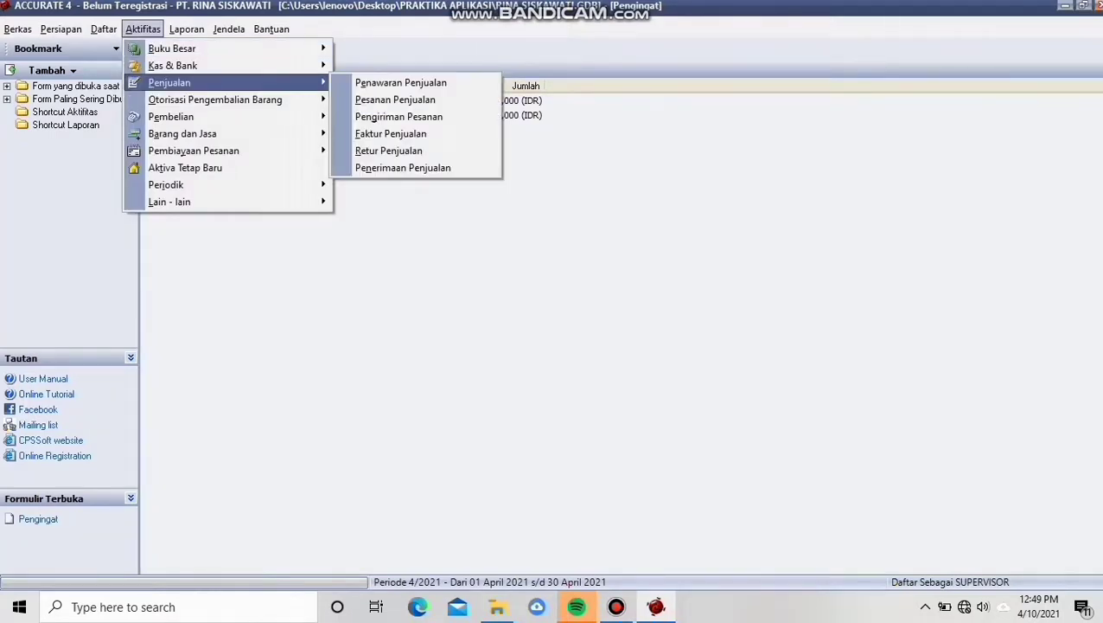
click(401, 83)
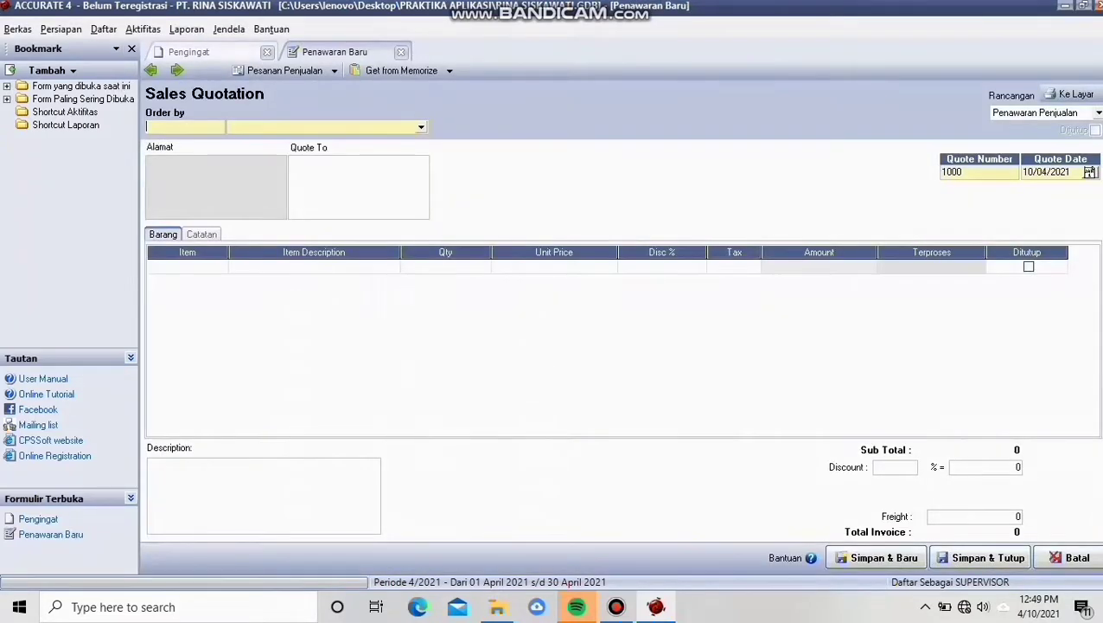
Step: Fill in the quotation header with customer Toko Alex, quote number 1001 and quote date 02/01/2019
click(421, 128)
click(249, 151)
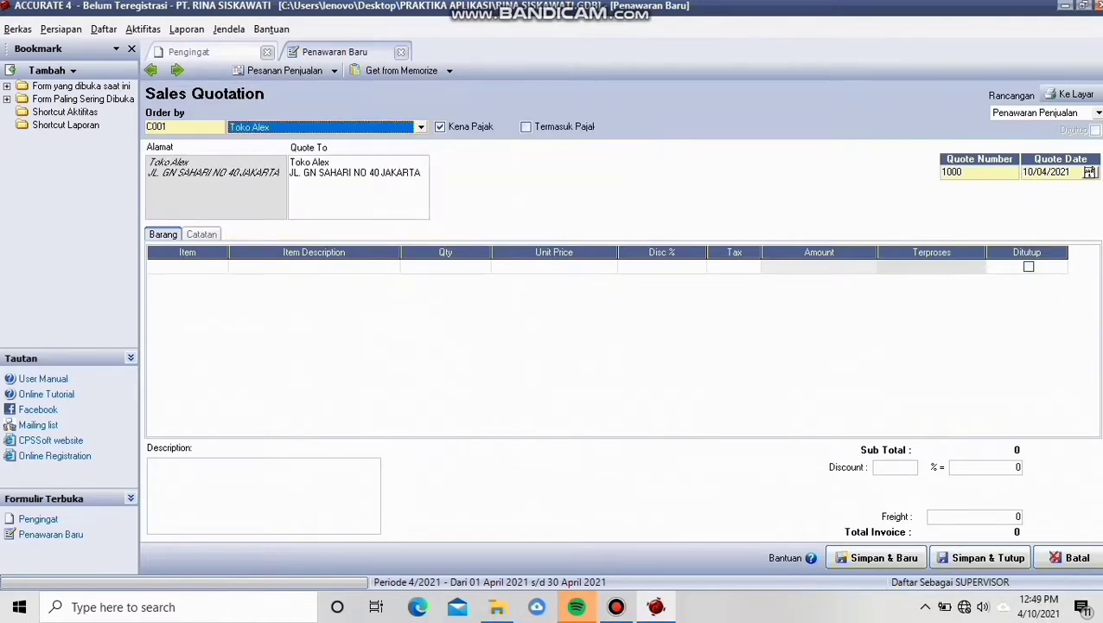
click(963, 172)
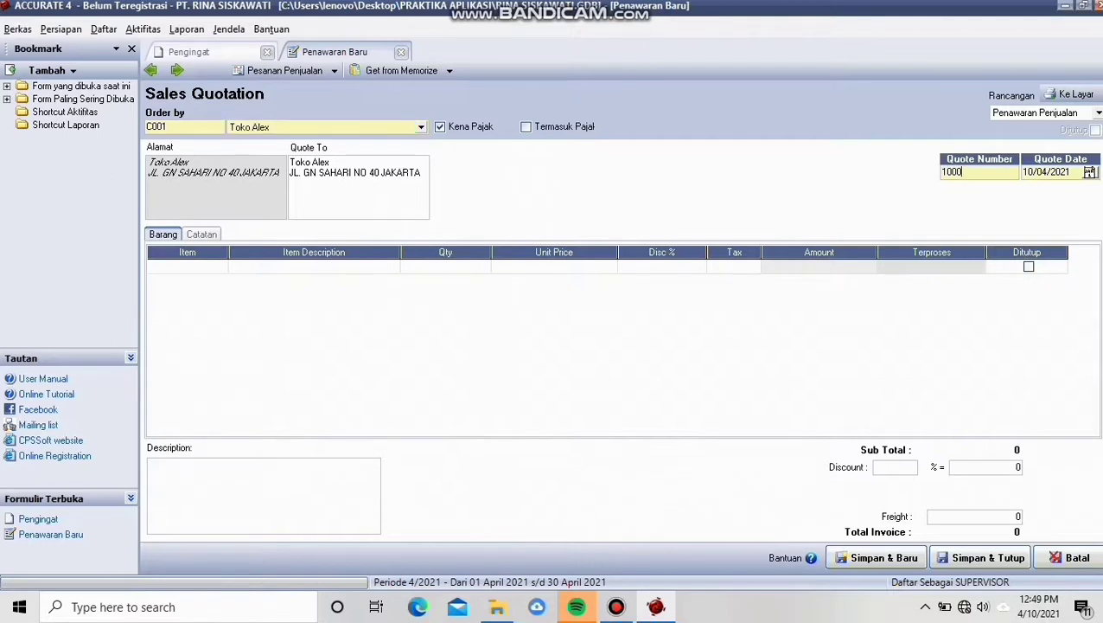
key(BackSpace)
text(1)
key(Tab)
text(02/01/)
text(19)
key(BackSpace)
key(BackSpace)
text(2019)
Step: Add item AU-N06 Accu-Check as the first quotation line with a quantity of 2
click(182, 266)
click(220, 266)
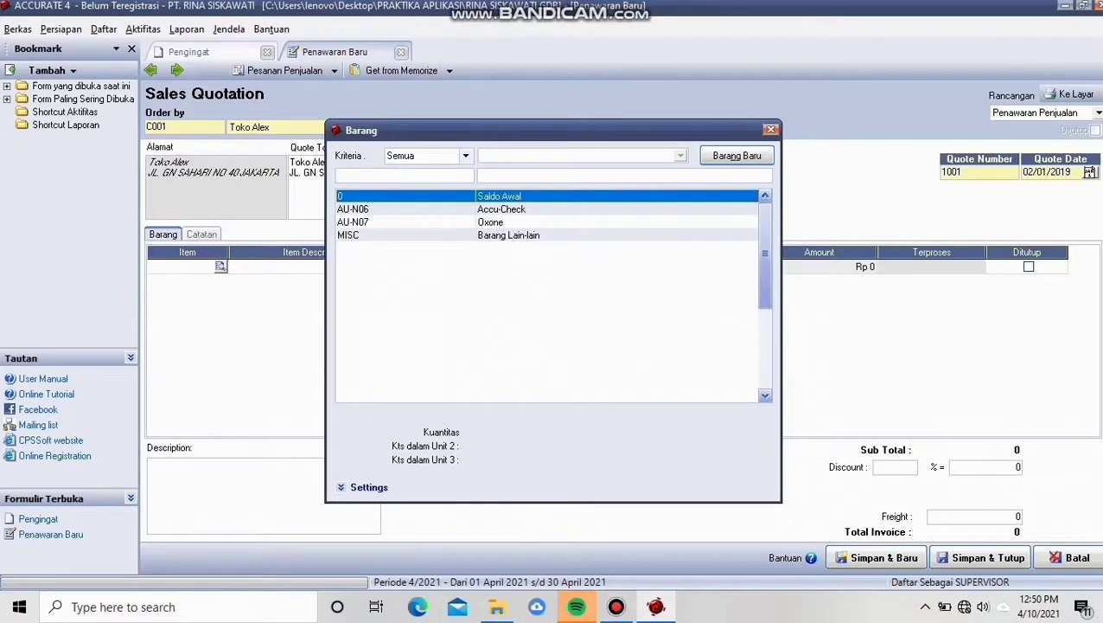
double_click(502, 209)
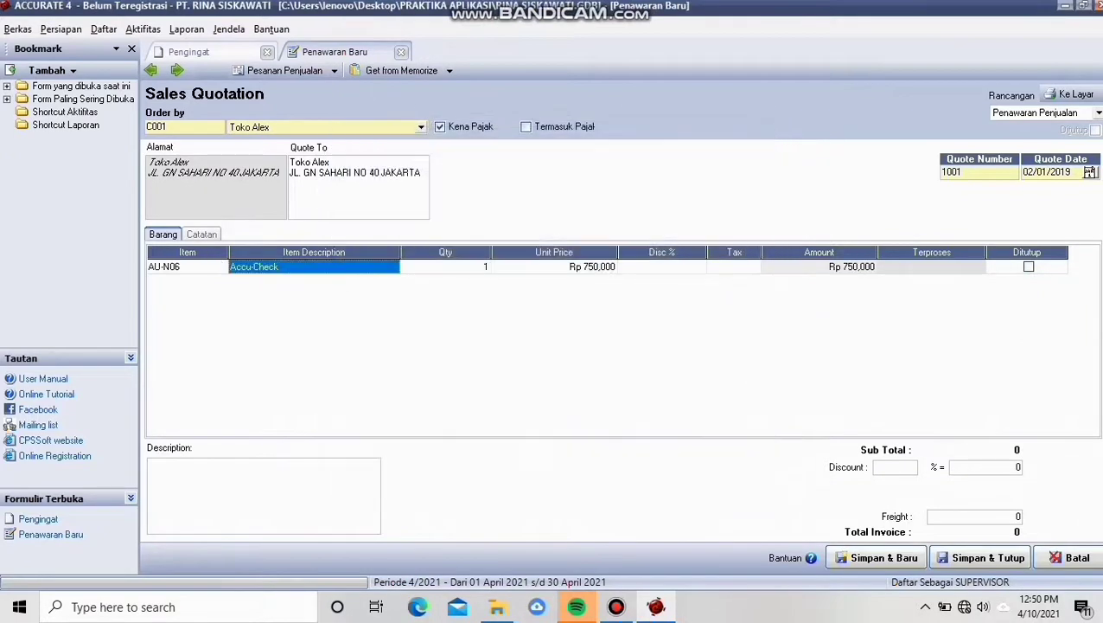
key(Tab)
key(Tab)
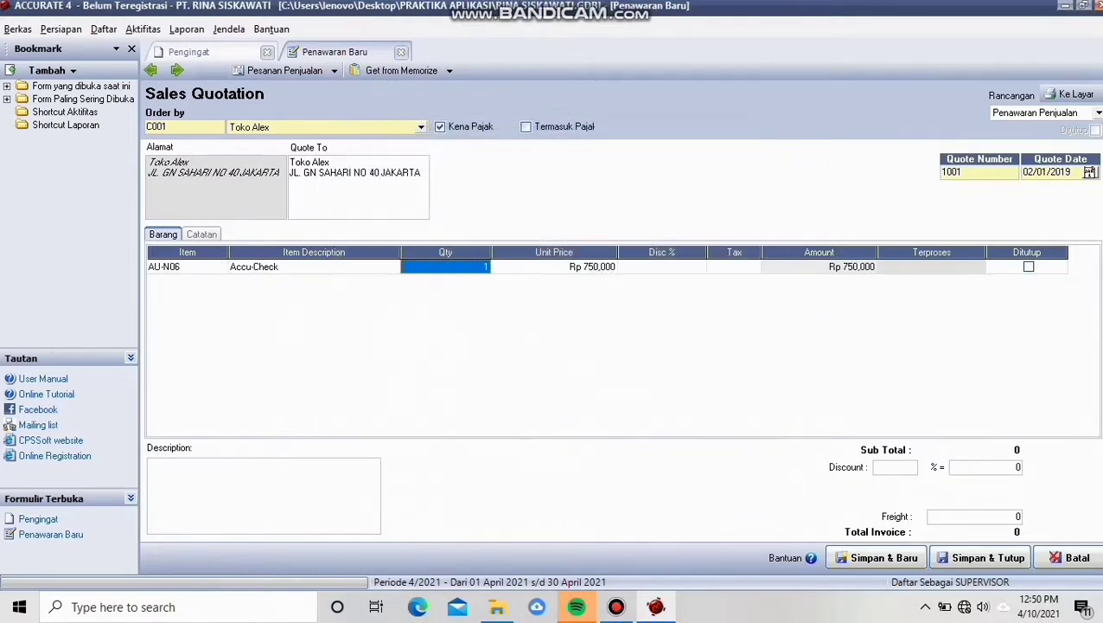
key(Left)
text(2)
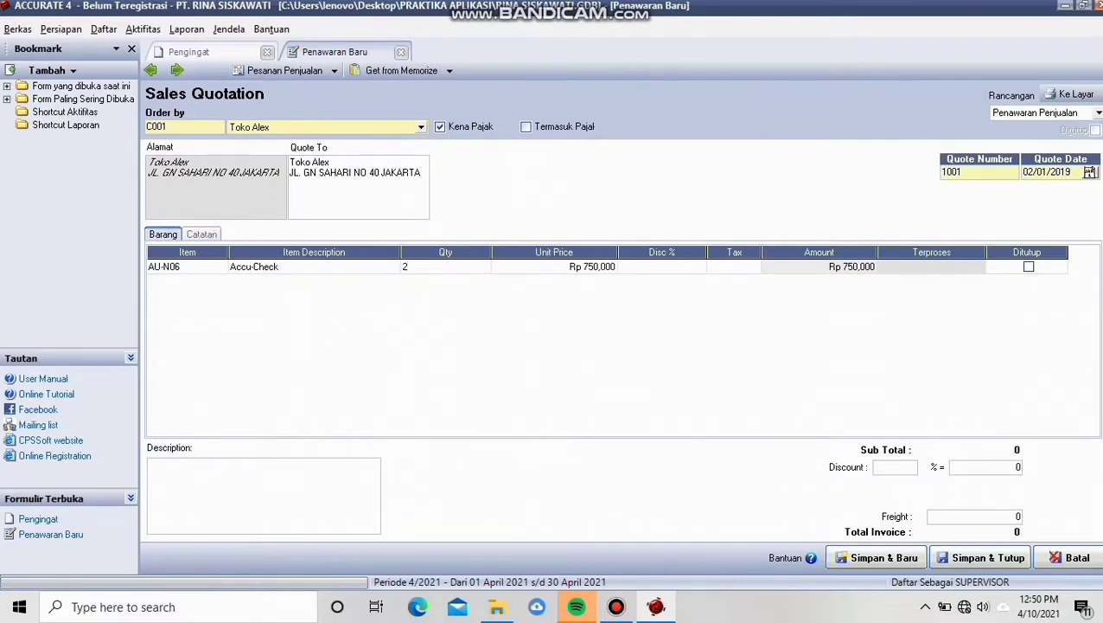
Step: Apply tax code T to the Accu-Check line and complete the line
key(Tab)
key(Tab)
key(Tab)
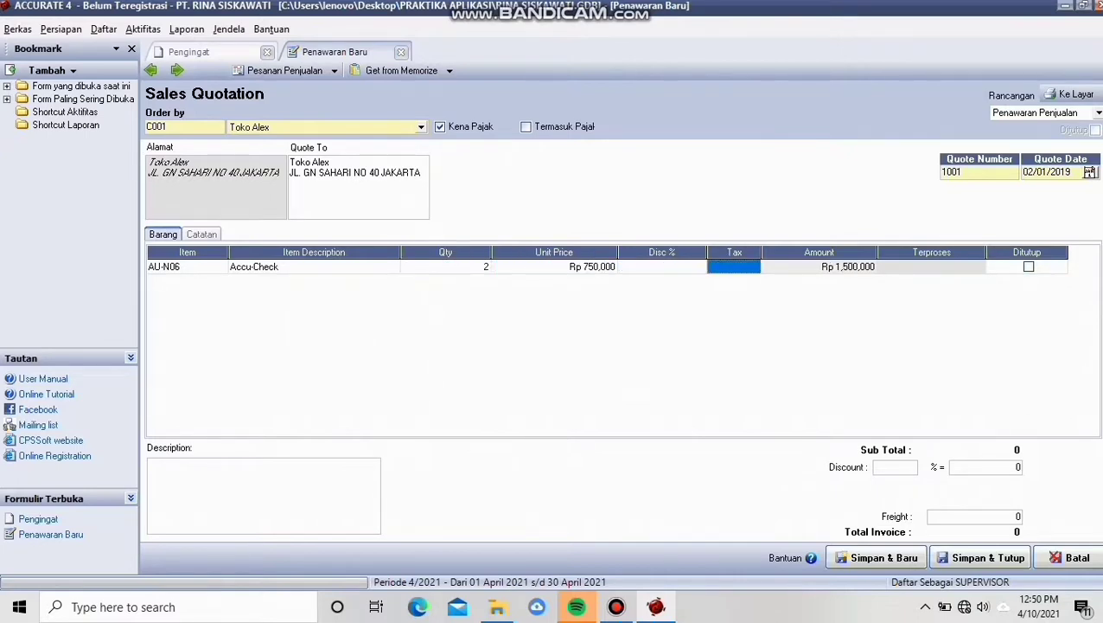
text(T)
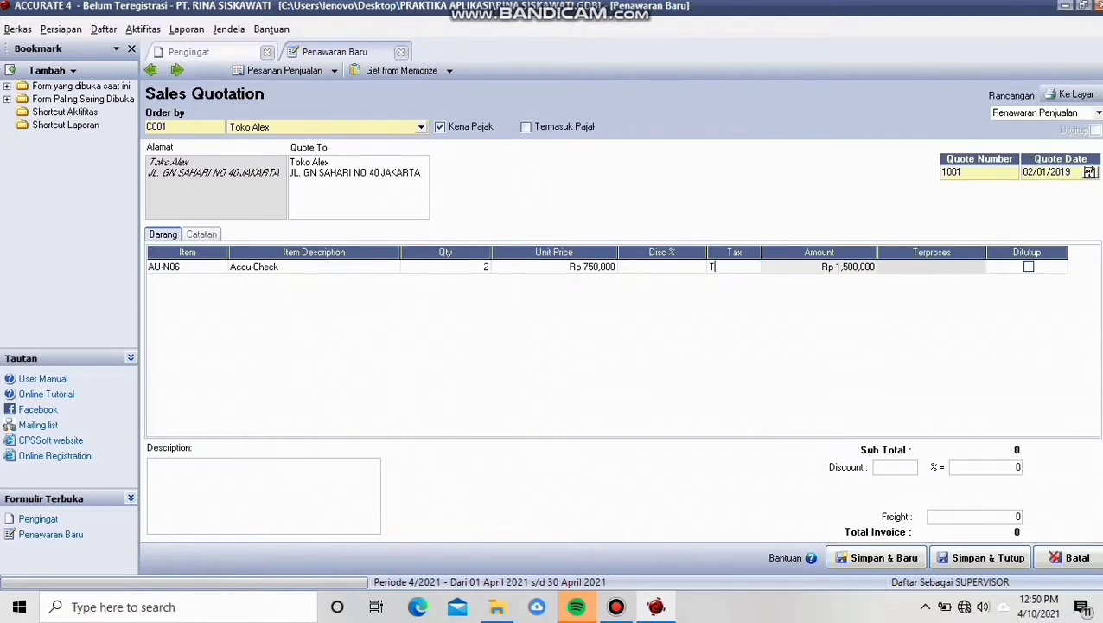
key(Tab)
key(Tab)
key(Tab)
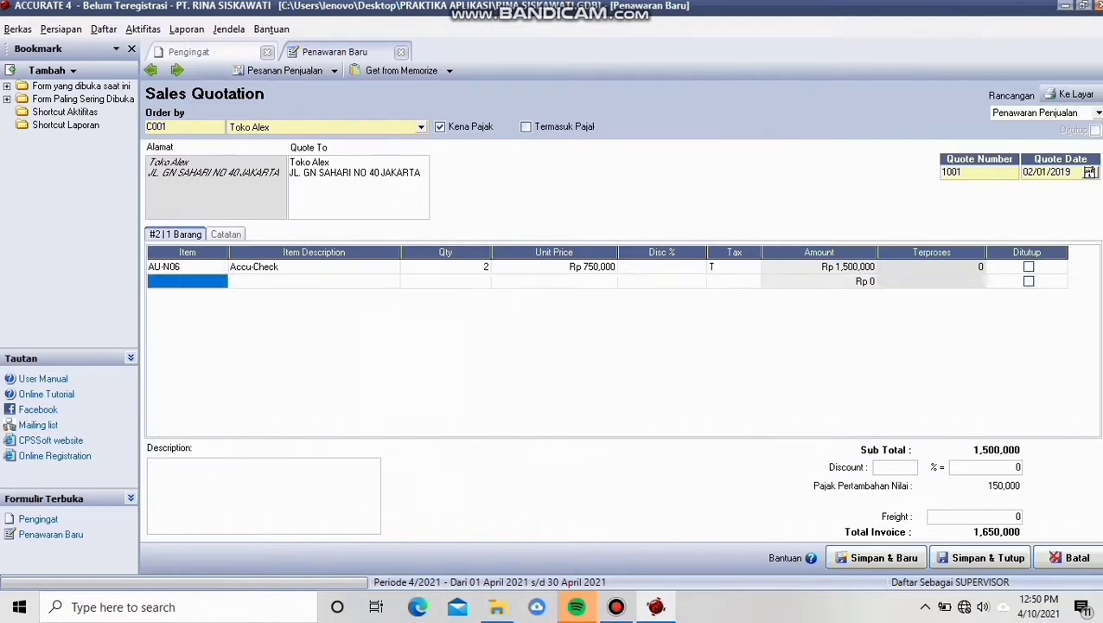
Step: Add item AU-N07 Oxone as the second quotation line with tax code T, keeping the default quantity
click(191, 281)
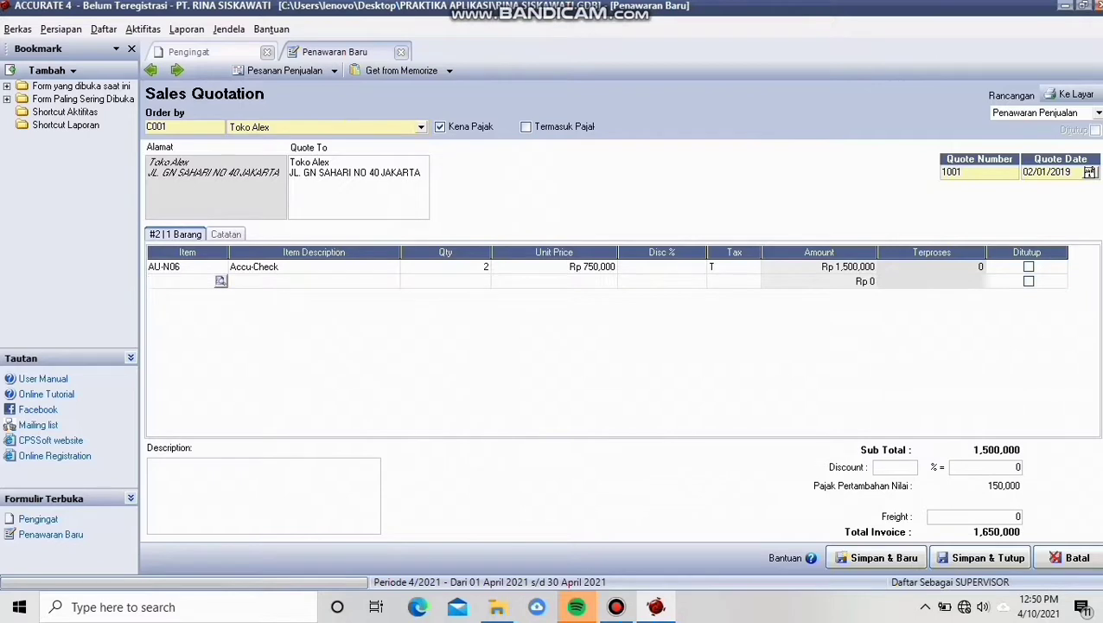
click(220, 281)
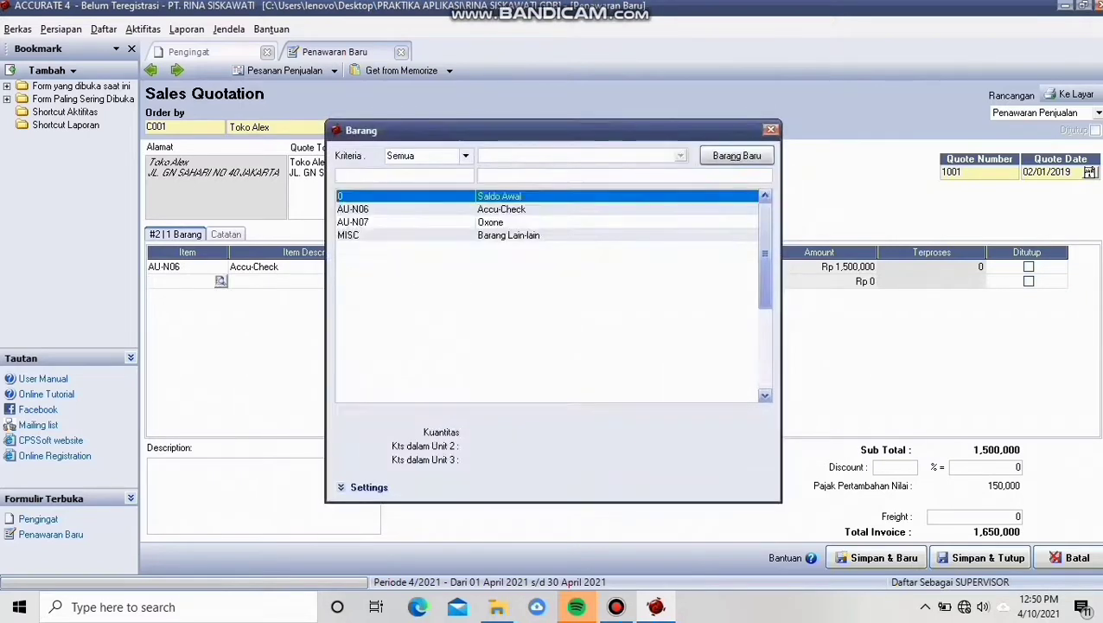
double_click(490, 222)
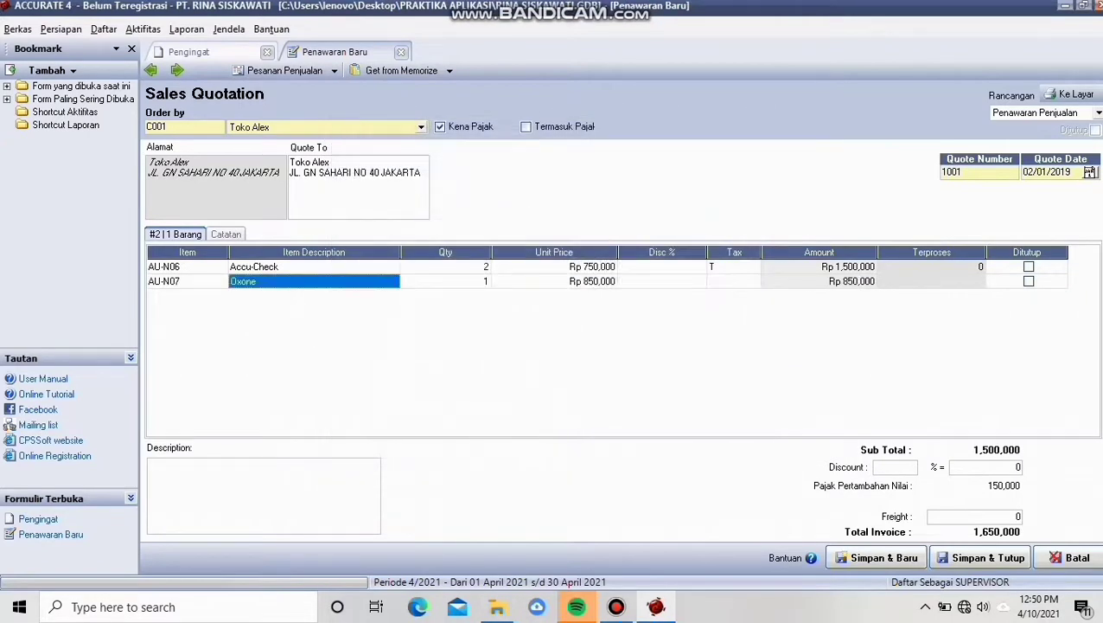
key(Tab)
key(Tab)
key(Tab)
key(Tab)
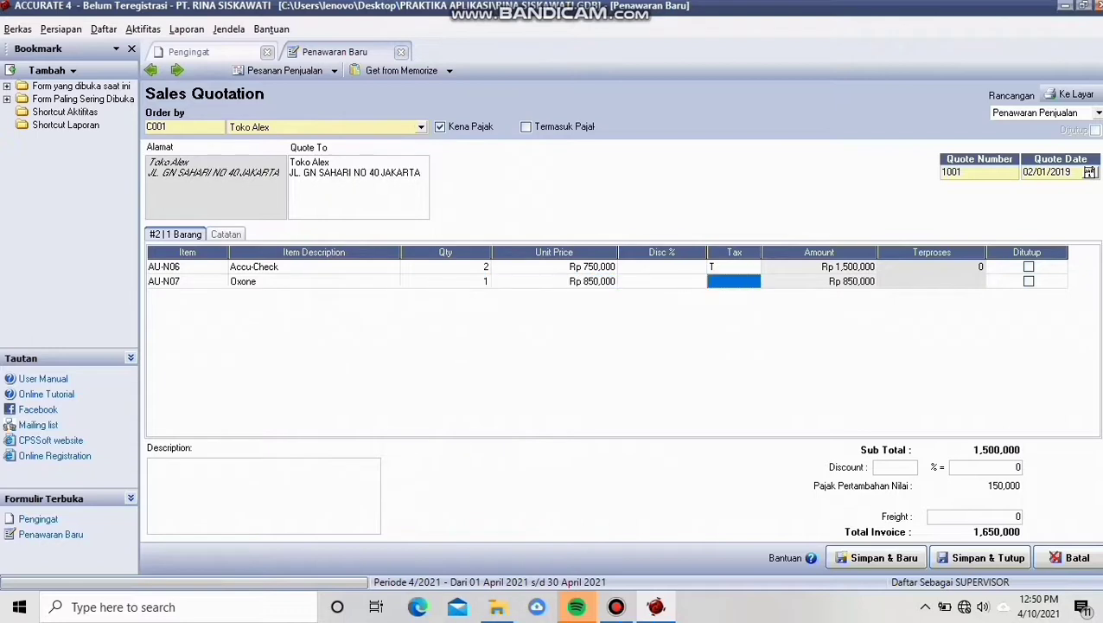
text(T)
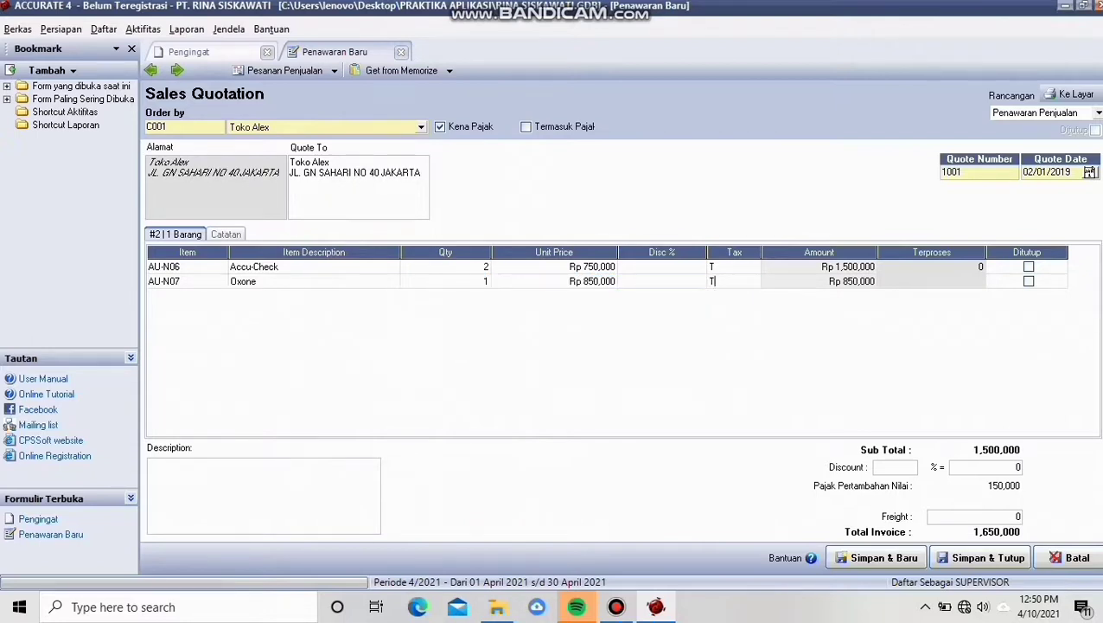
key(Tab)
key(Tab)
key(Tab)
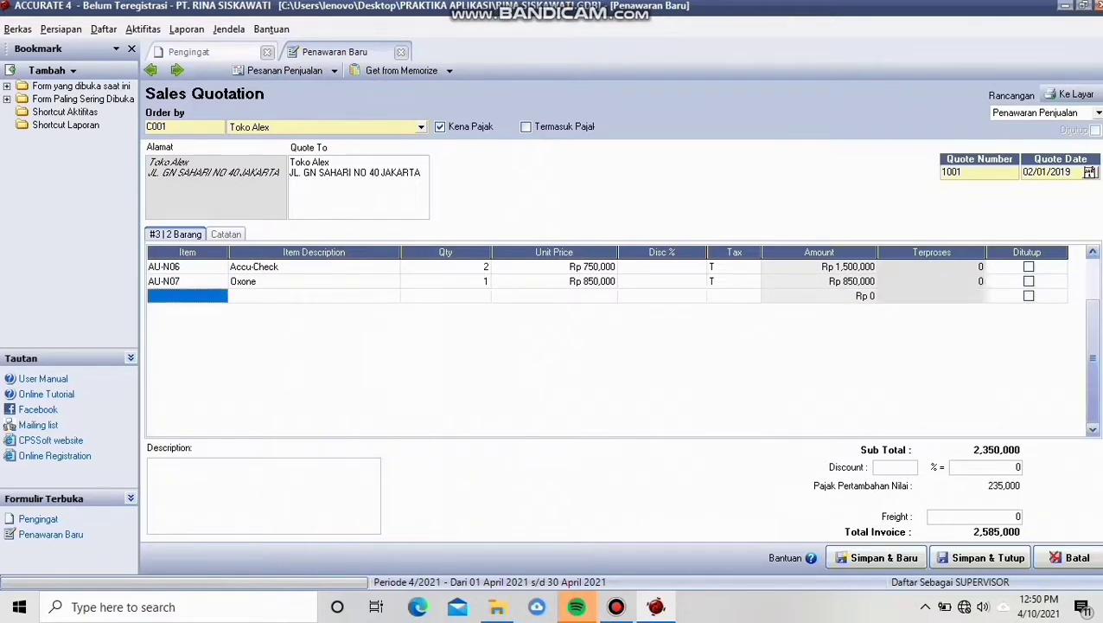
key(Return)
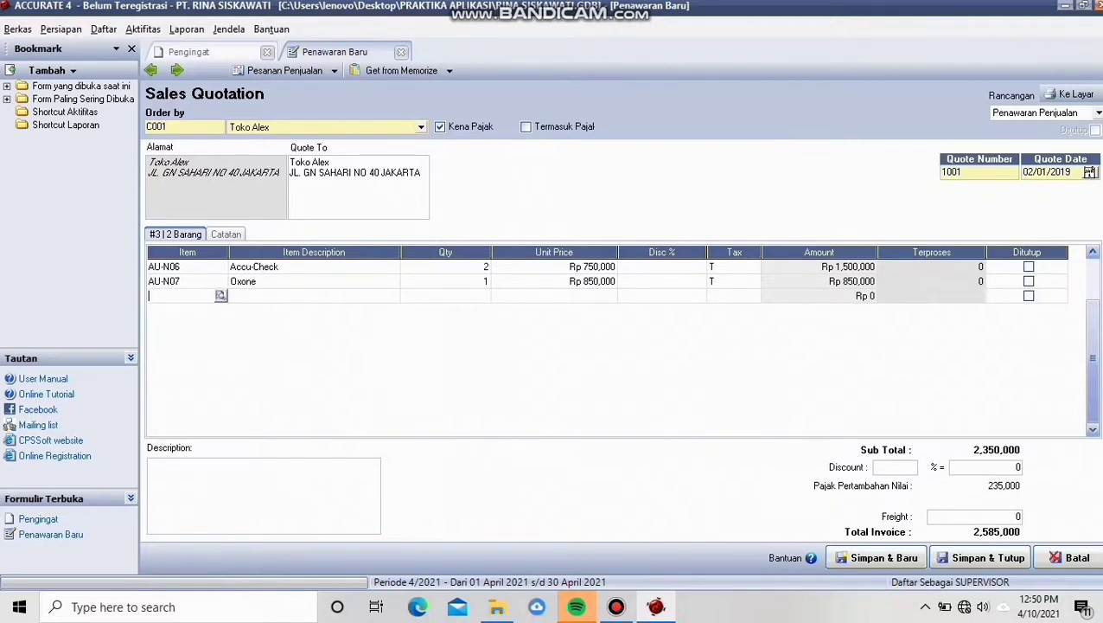
Step: Set the quotation's freight to 150000, and save and close the quotation
click(876, 558)
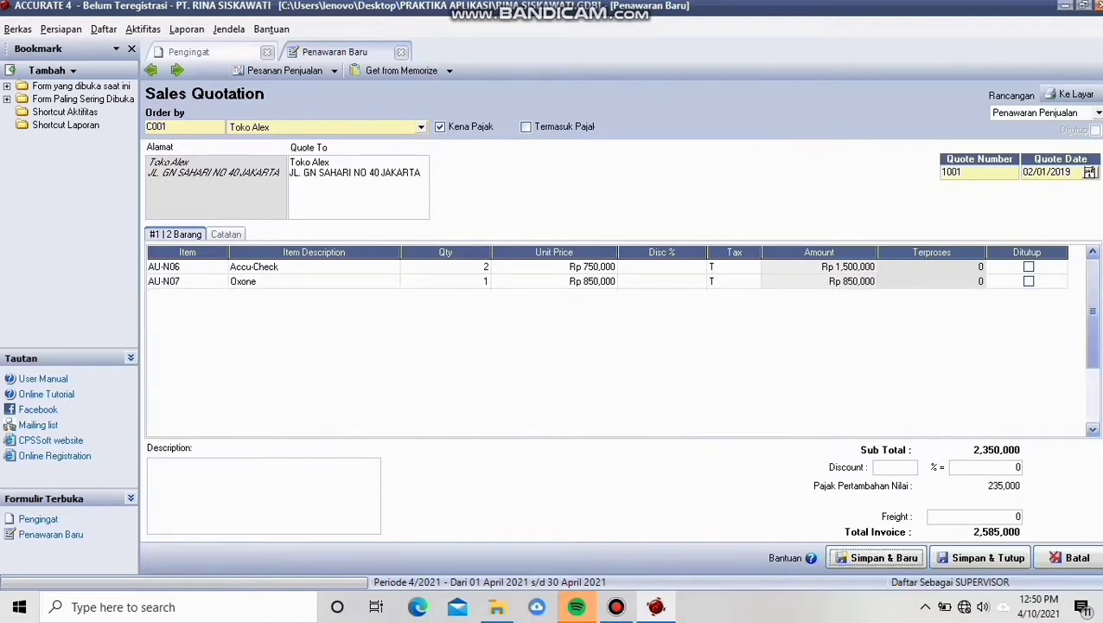
click(974, 516)
key(BackSpace)
text(150000)
click(895, 467)
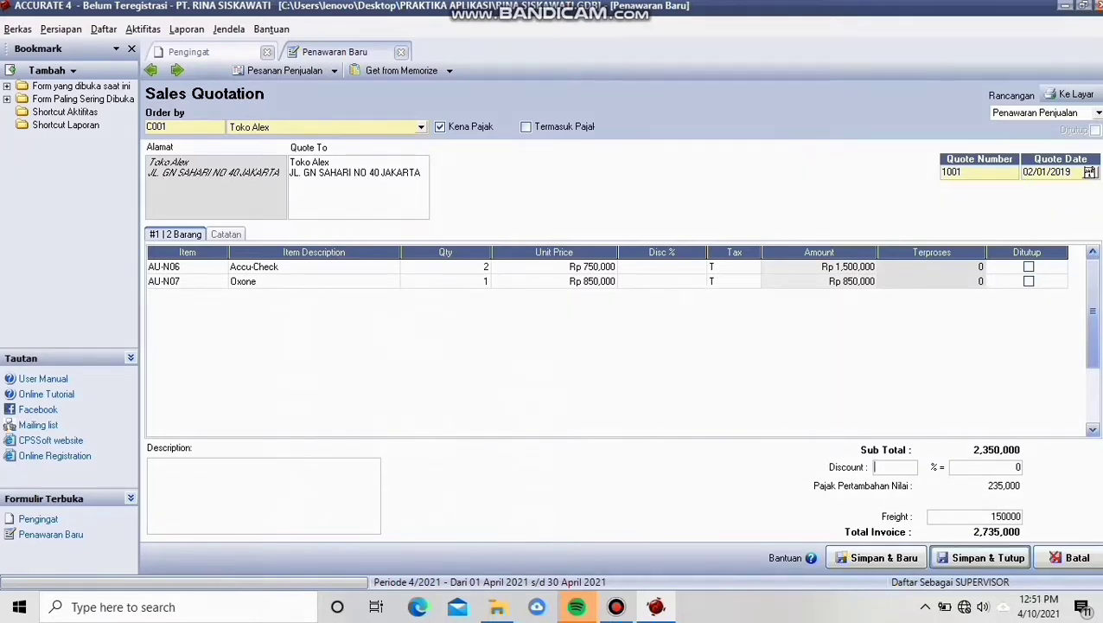
click(982, 558)
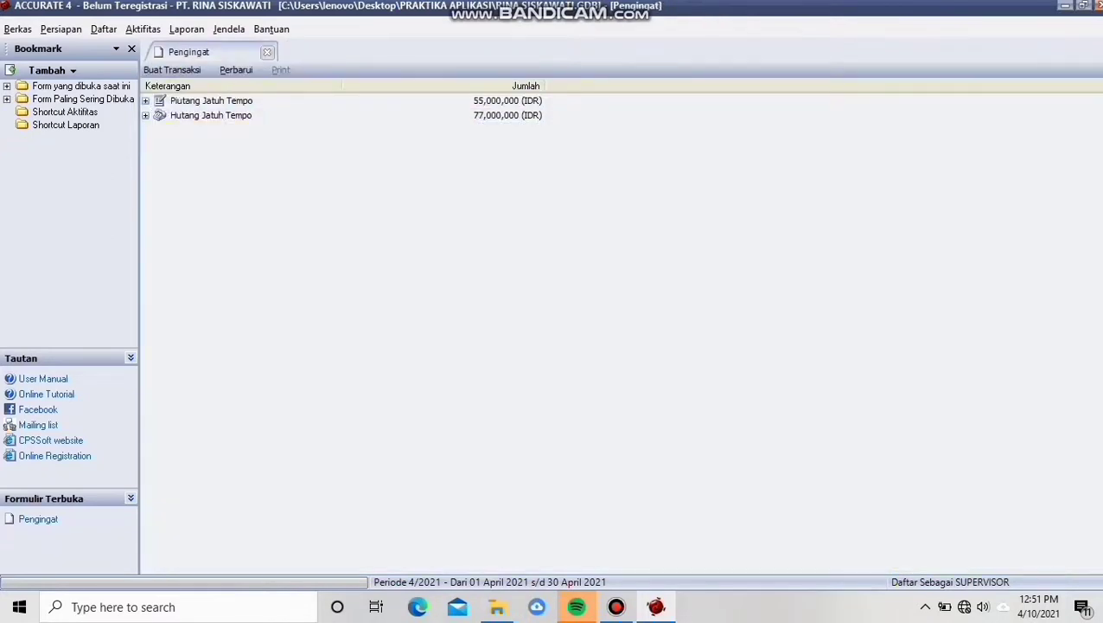
Step: Open a new sales order form from the sales activities
click(143, 28)
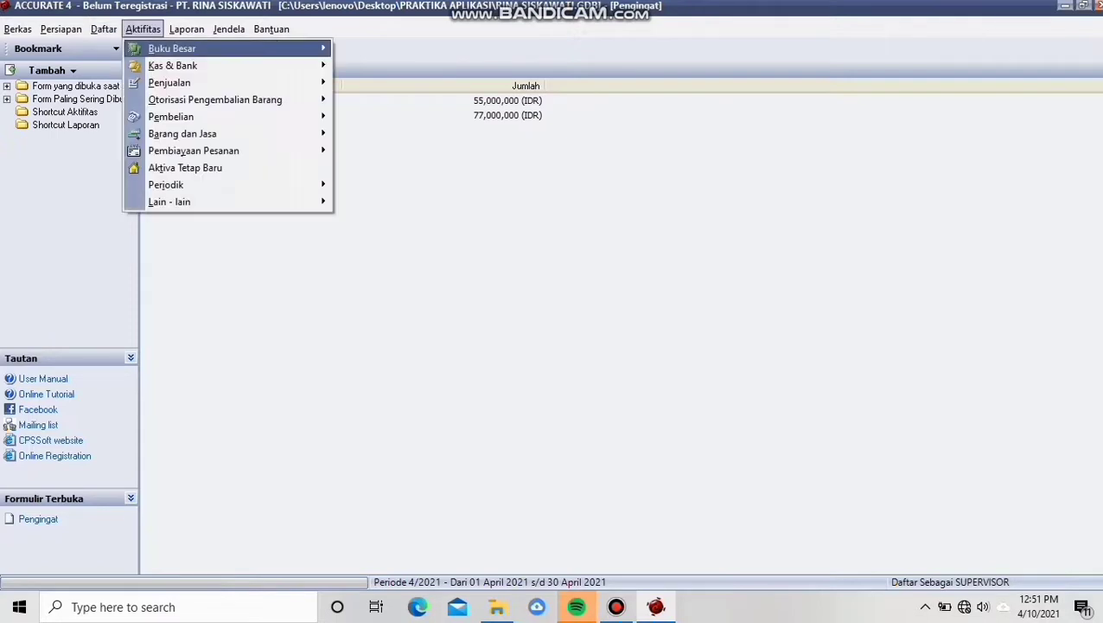
key(Down)
key(Down)
key(Right)
key(Down)
key(Return)
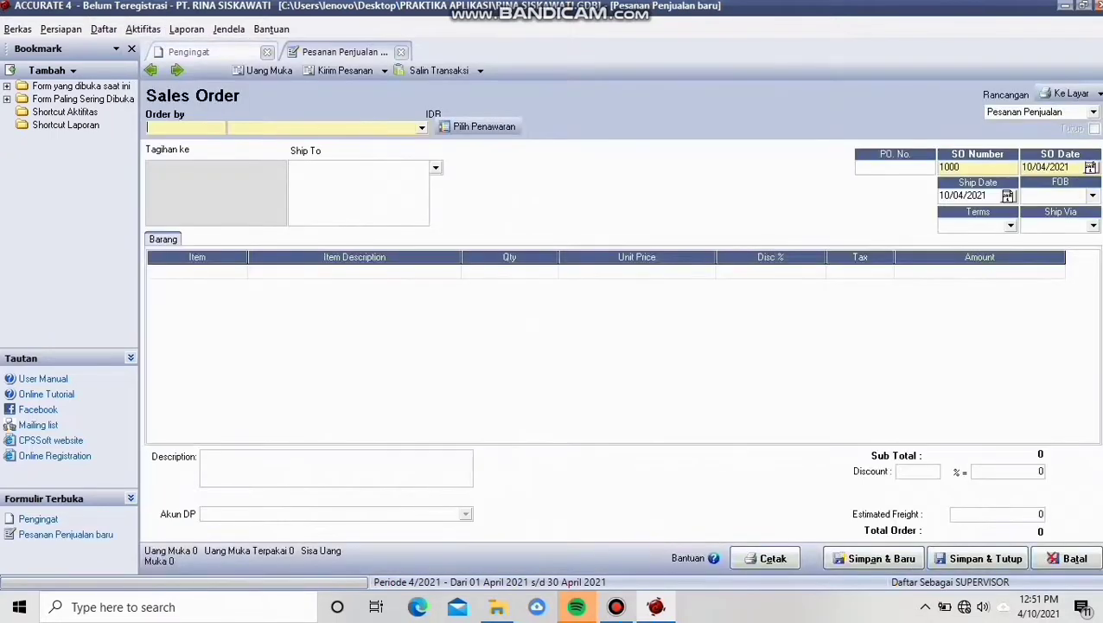
Step: Select Toko Alex as the sales order's customer and load the items from quotation 1001
click(422, 128)
key(Down)
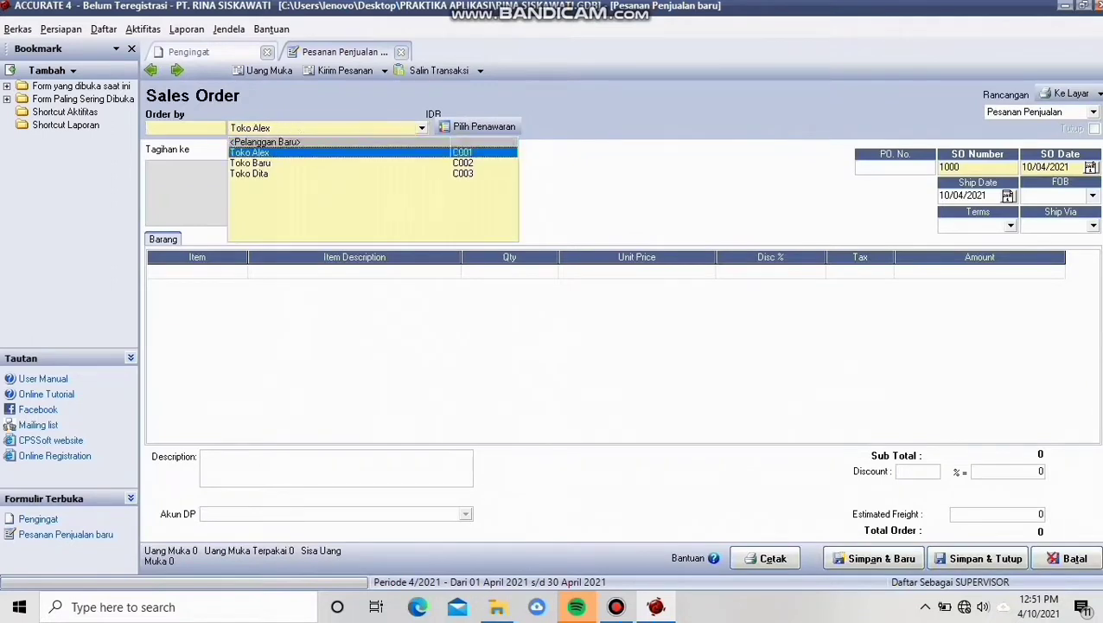
key(Return)
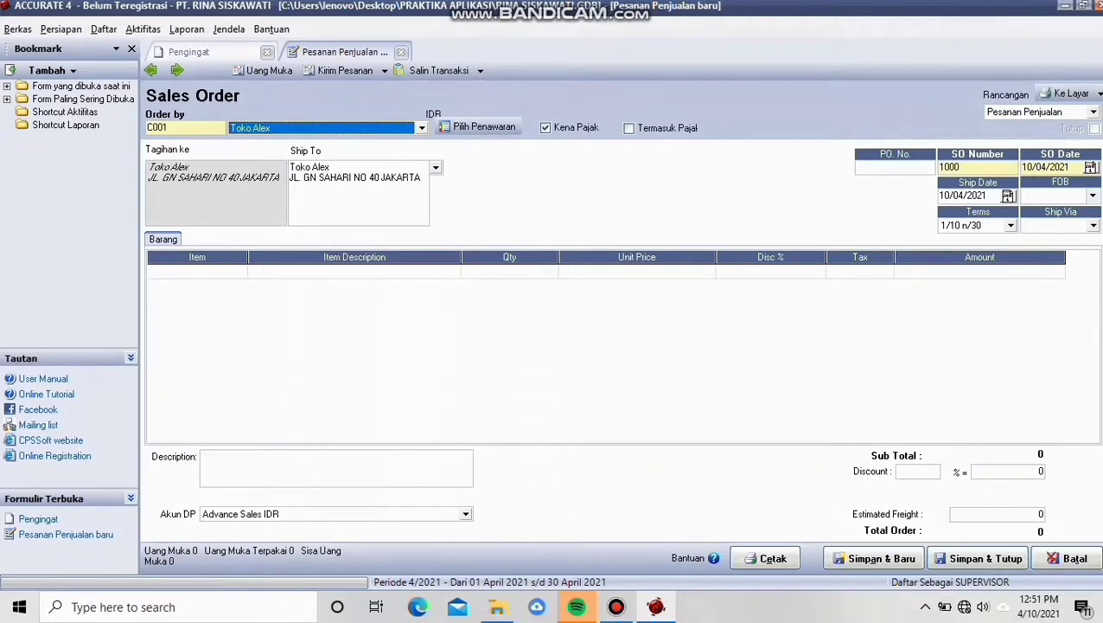
click(478, 127)
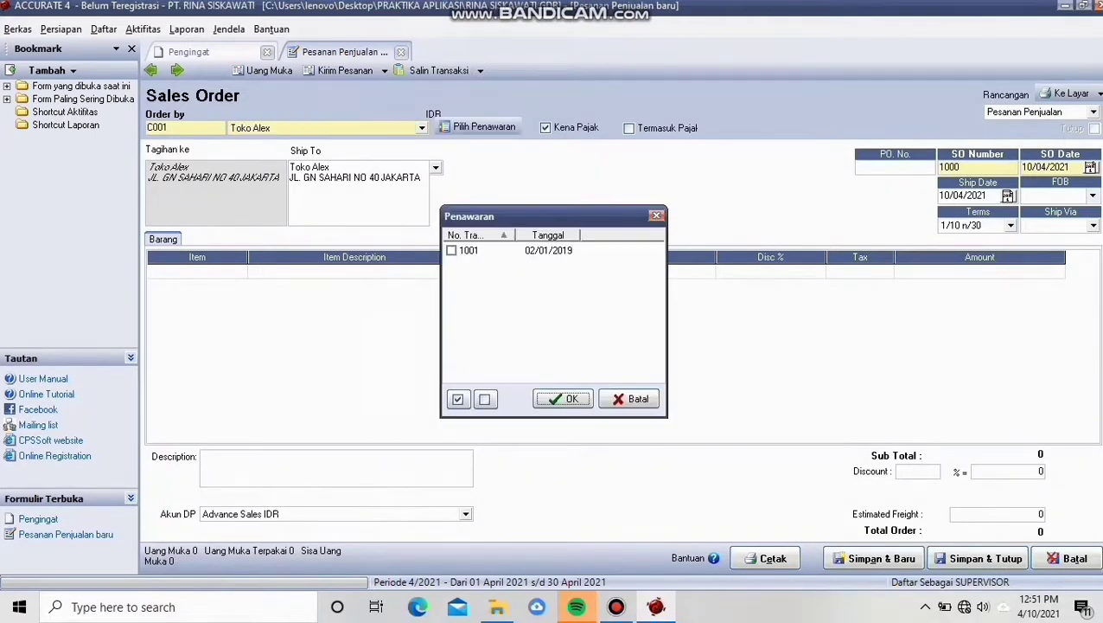
click(452, 251)
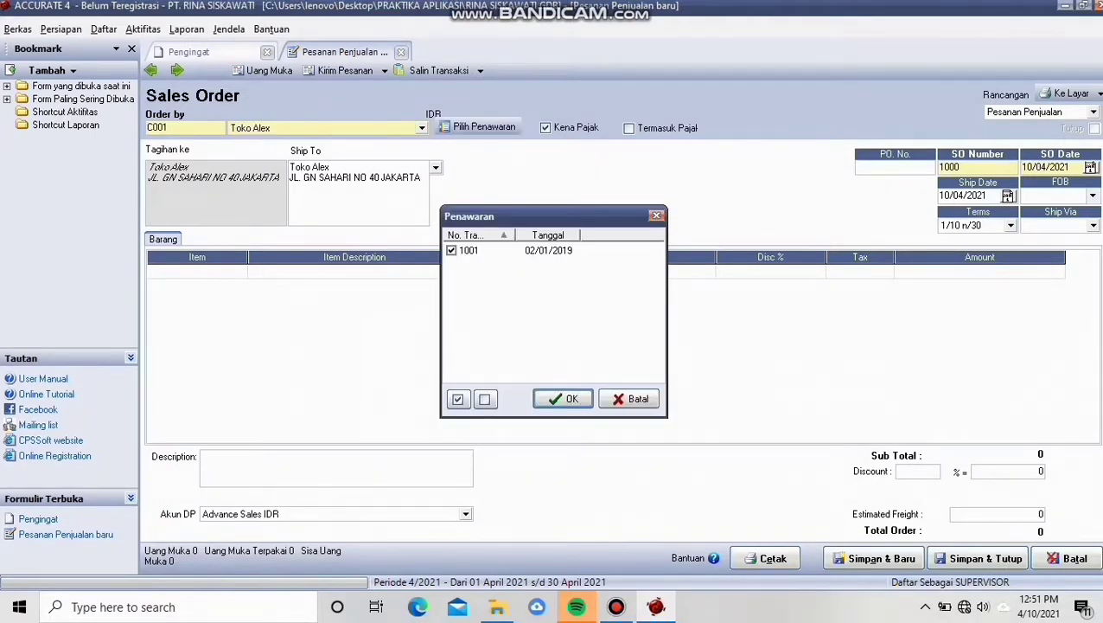
click(562, 399)
Step: Enter the customer's purchase order number in the sales order header
click(894, 167)
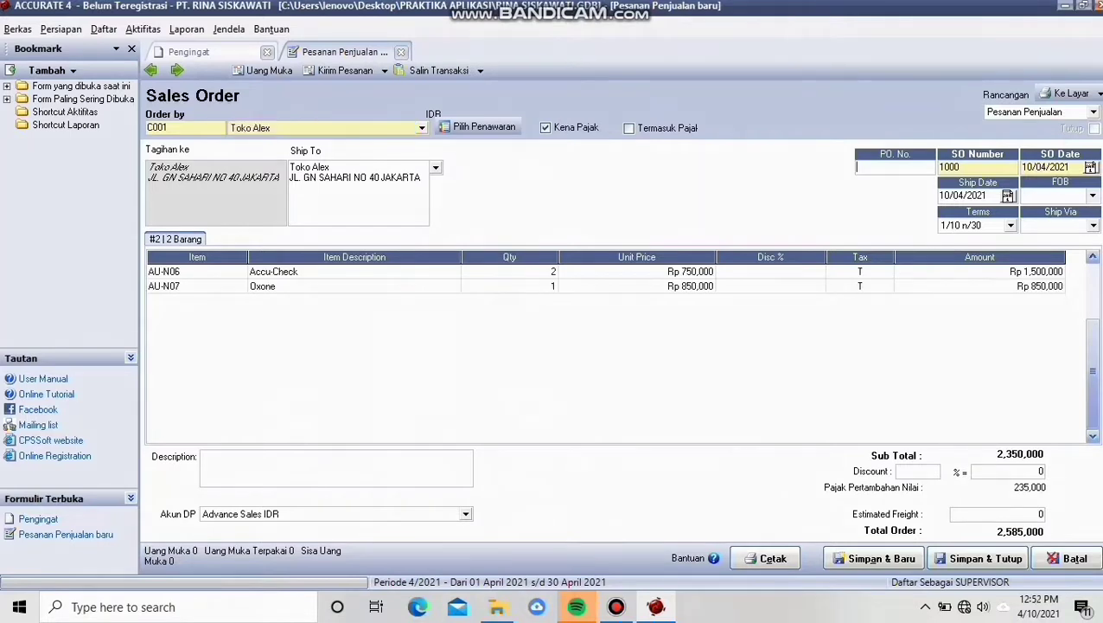
text(fp)
key(BackSpace)
key(BackSpace)
key(BackSpace)
text(FPJ11-)
text(14)
Step: Set the sales order date to 01/02/2019 and begin entering the ship date
key(BackSpace)
key(BackSpace)
key(BackSpace)
key(BackSpace)
key(BackSpace)
key(BackSpace)
key(BackSpace)
key(BackSpace)
text(01/02/2019)
key(Tab)
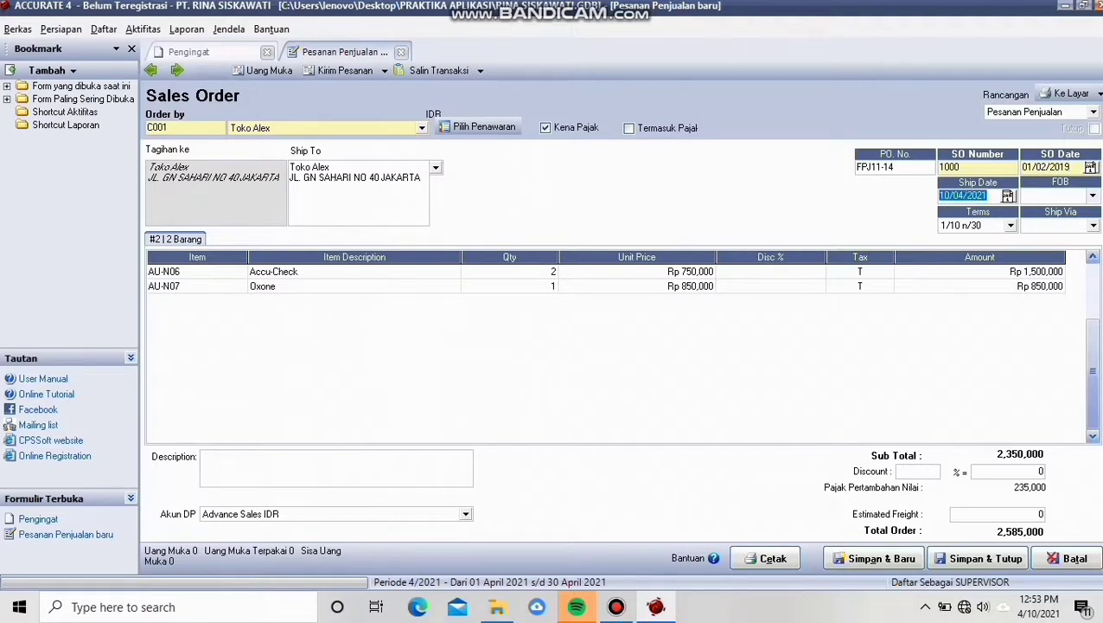
text(0/ /)
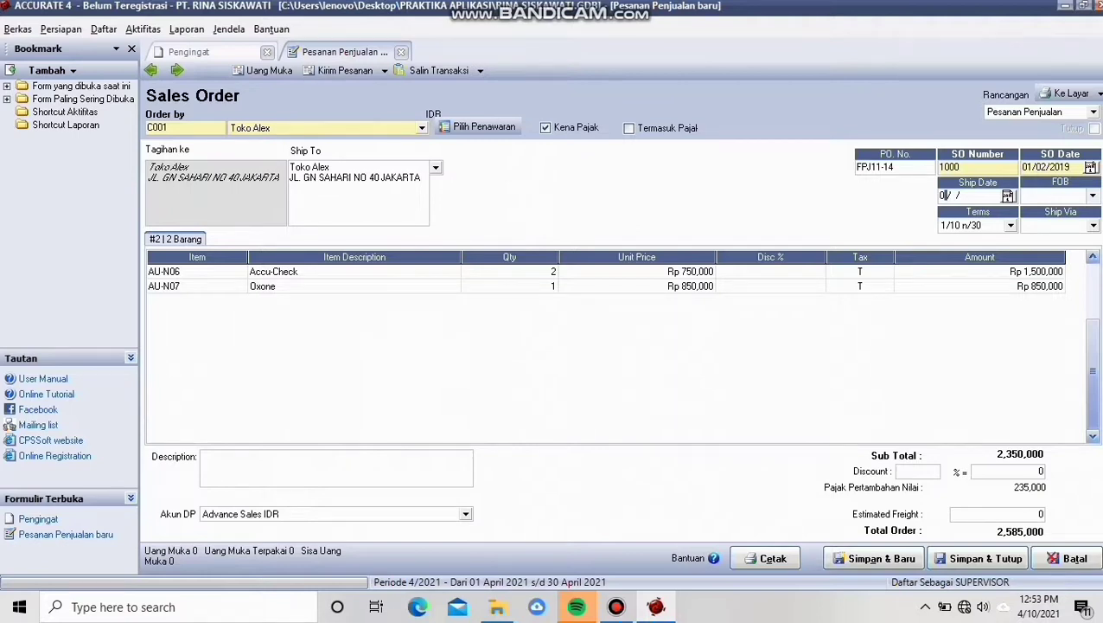
Step: Change the sales order date to 02/01/2019 by picking 2 January 2019 in the calendar
click(1092, 168)
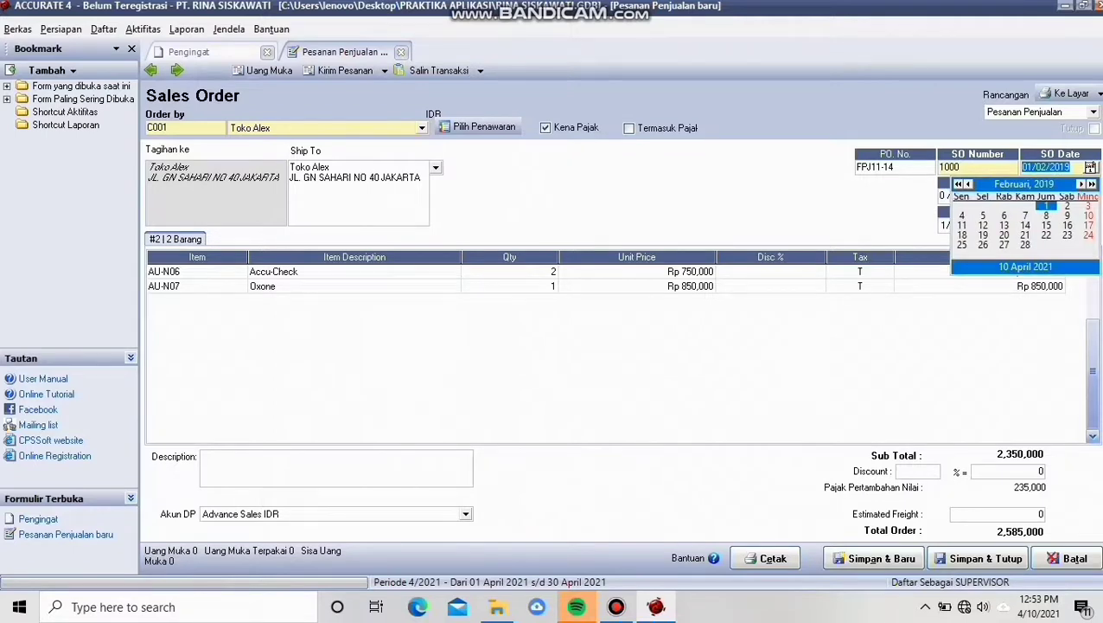
click(969, 184)
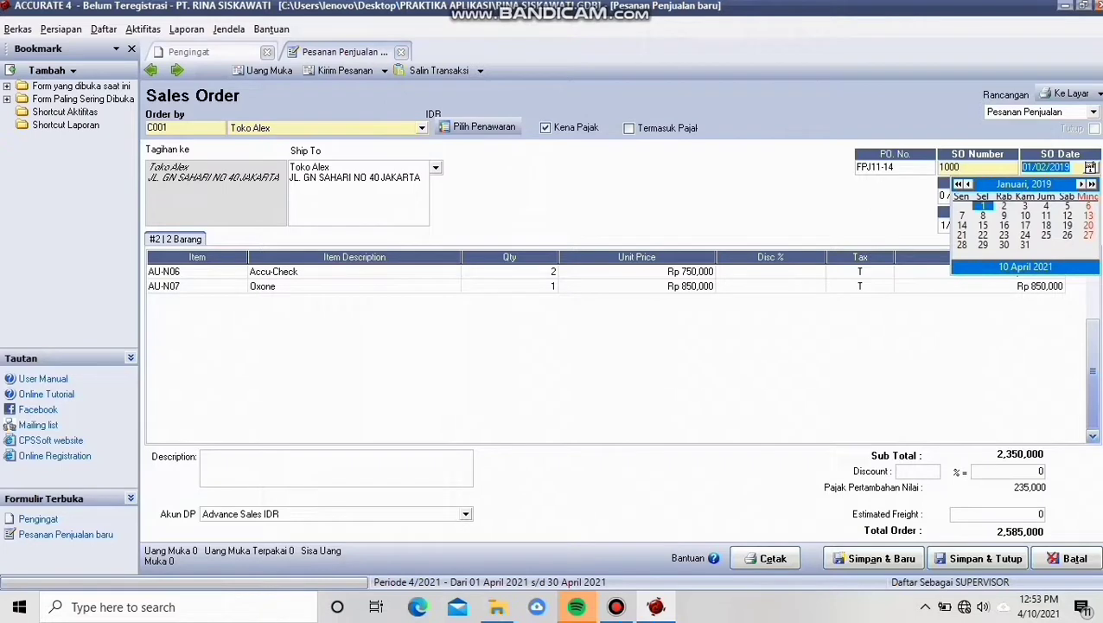
click(1003, 206)
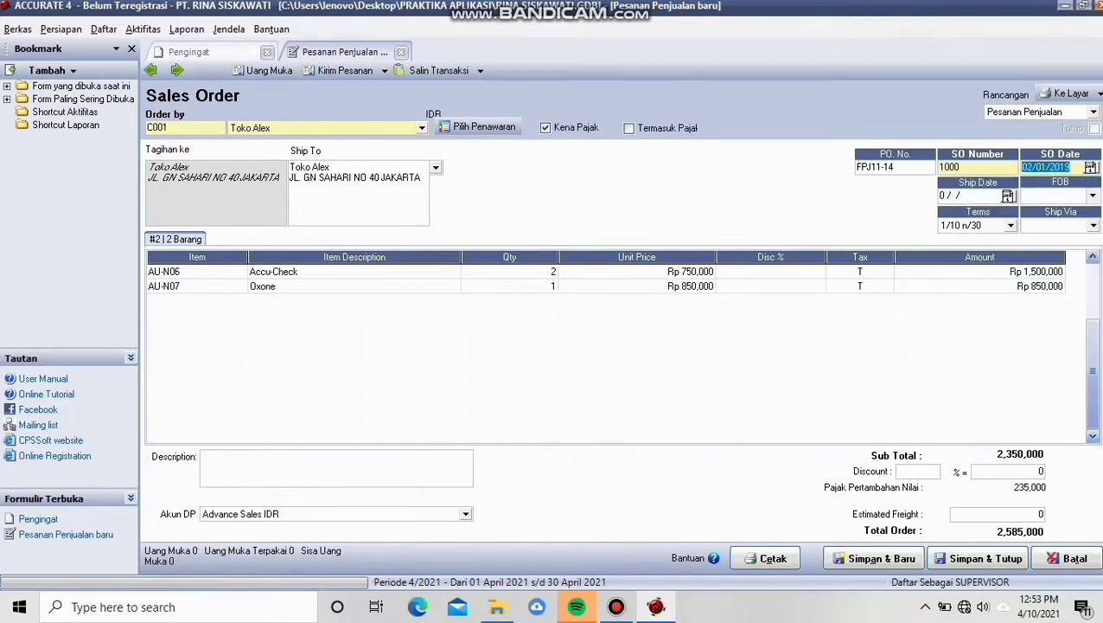
Step: Set the sales order's ship date to 04/01/2021 by picking 4 January 2021 in the calendar
click(969, 196)
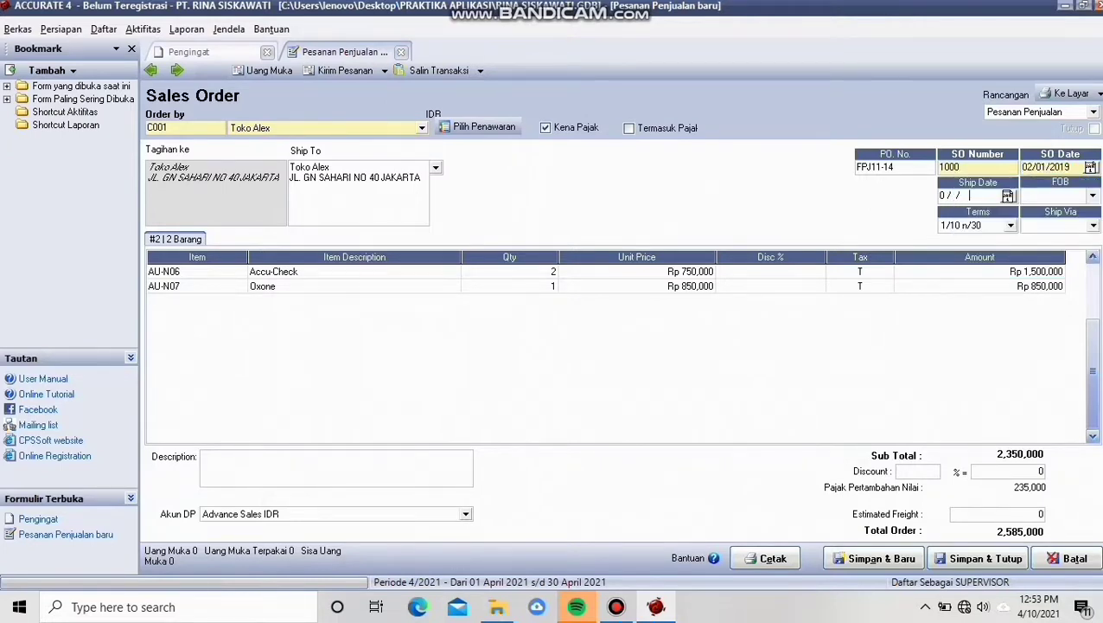
key(BackSpace)
key(BackSpace)
key(BackSpace)
key(BackSpace)
key(BackSpace)
key(BackSpace)
click(1008, 196)
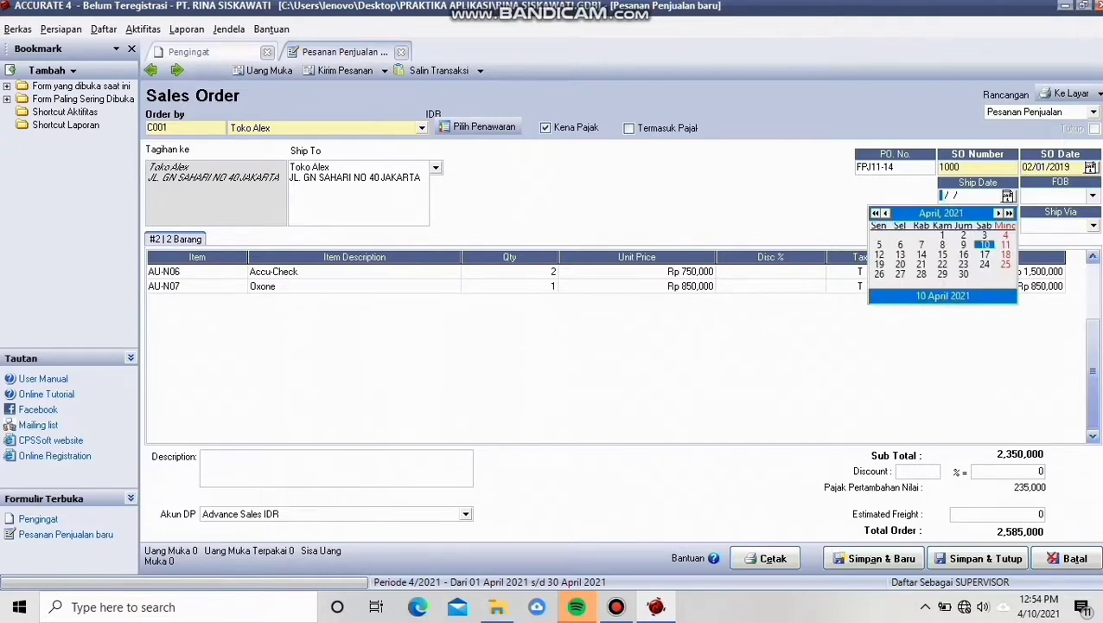
click(884, 213)
click(885, 213)
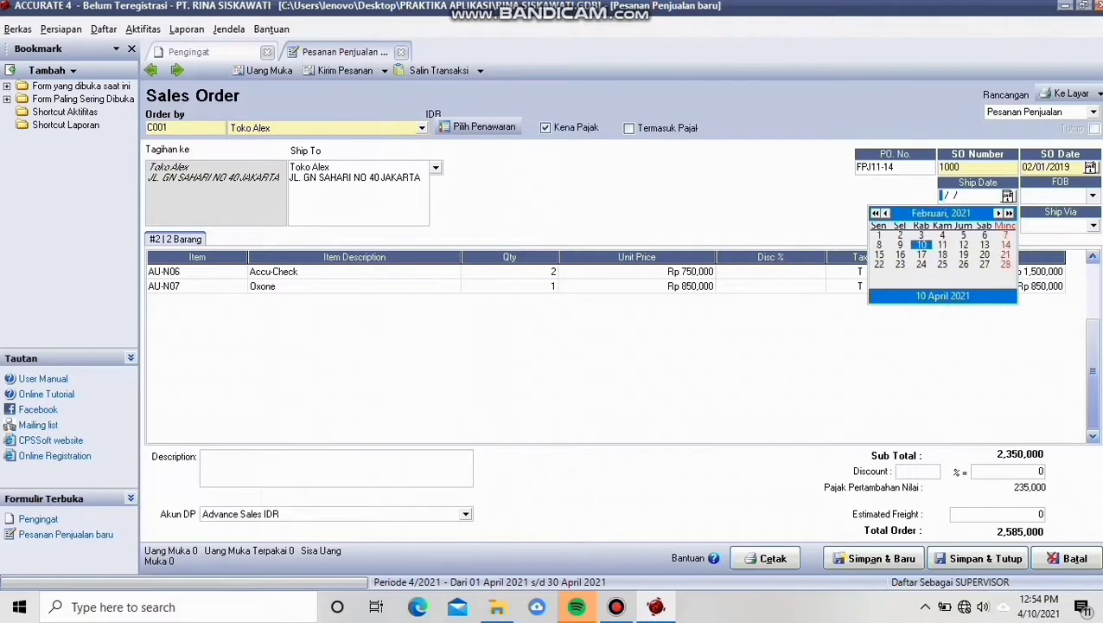
click(884, 212)
click(885, 213)
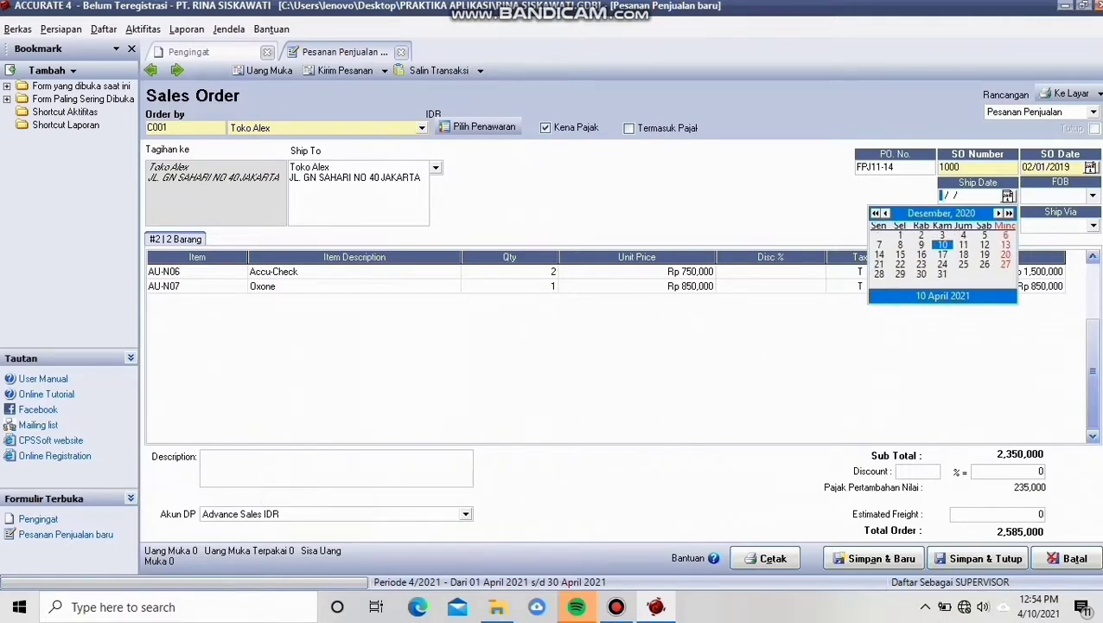
click(998, 213)
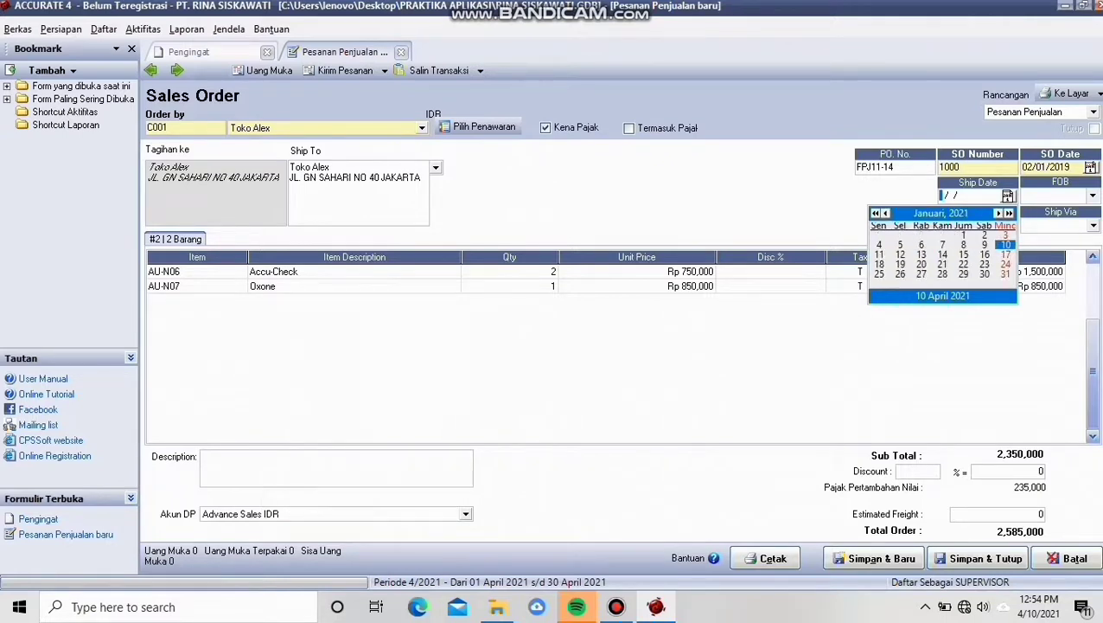
click(879, 245)
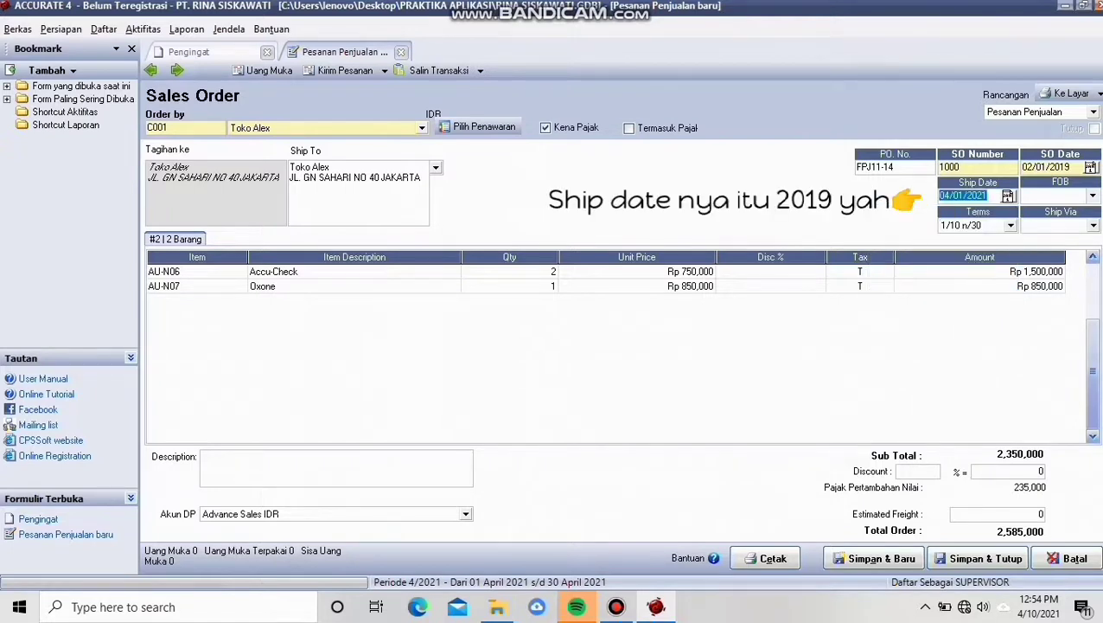
Step: Set the sales order's FOB term to Shipping Point
click(1093, 196)
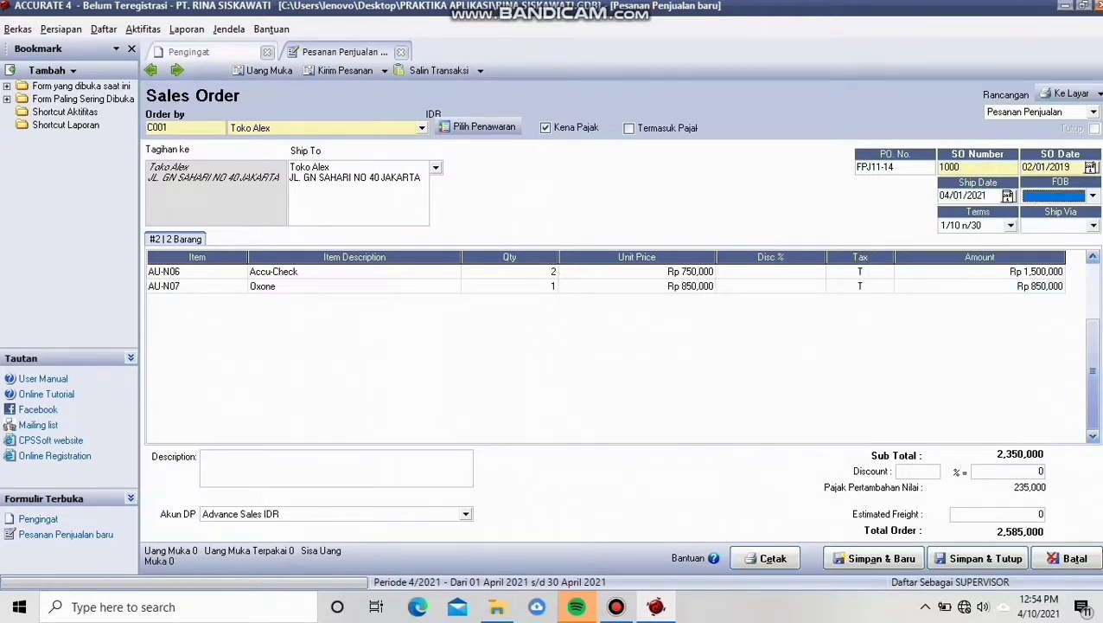
click(1053, 210)
click(198, 286)
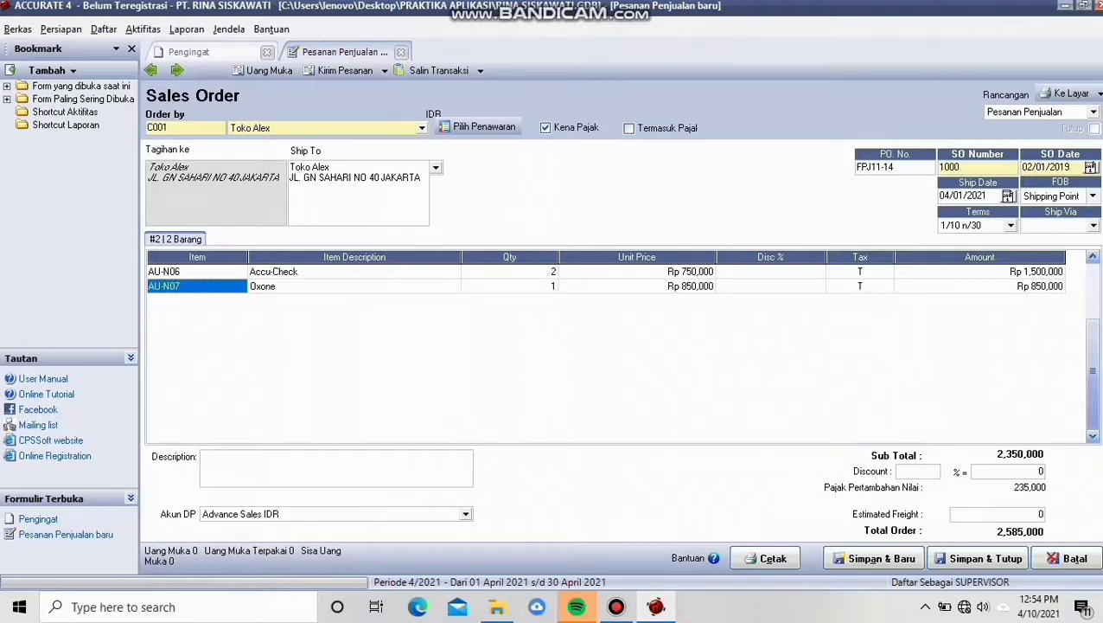
Step: Enter an estimated freight of 150,000 on the sales order, then save and close it
click(989, 514)
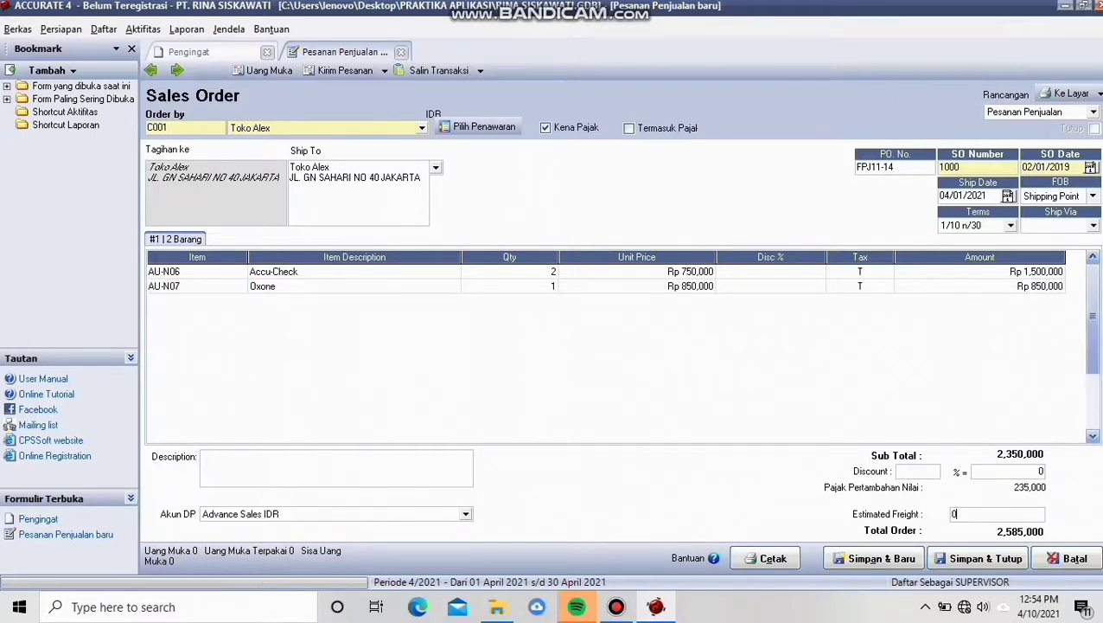
key(BackSpace)
text(150,)
text(0000)
key(Tab)
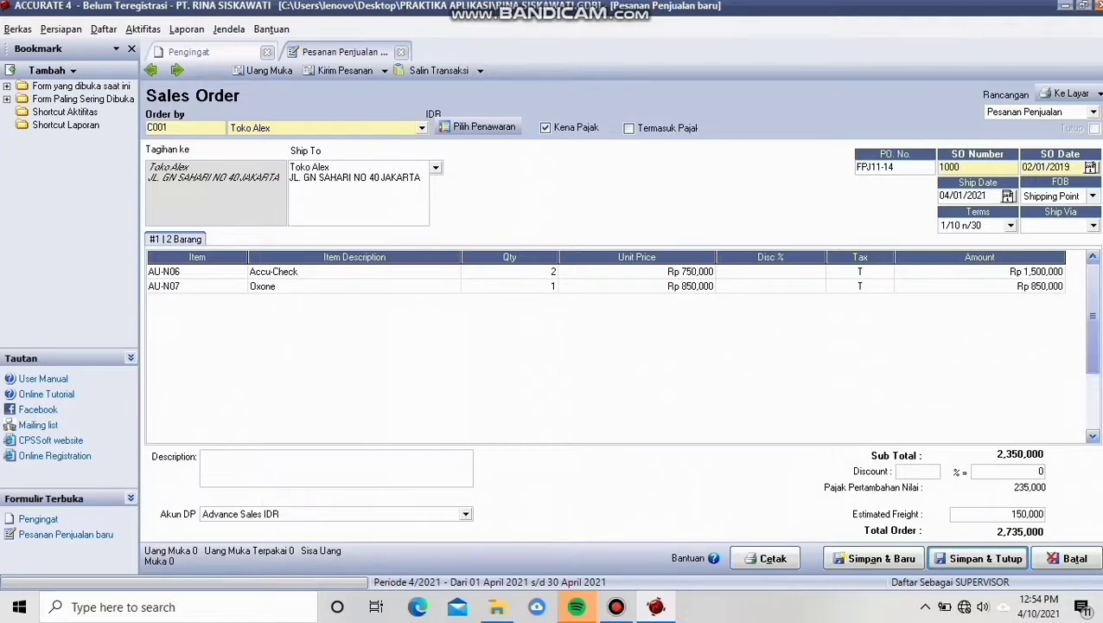
click(978, 559)
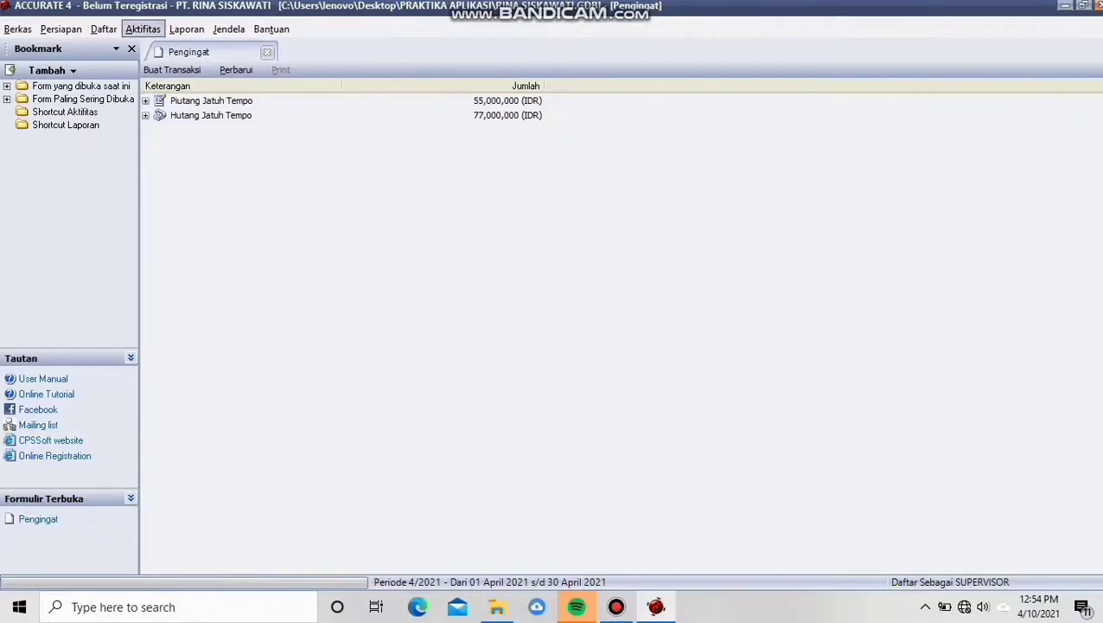
Step: Open a new delivery order (Pengiriman Pesanan) from the sales activities
click(143, 30)
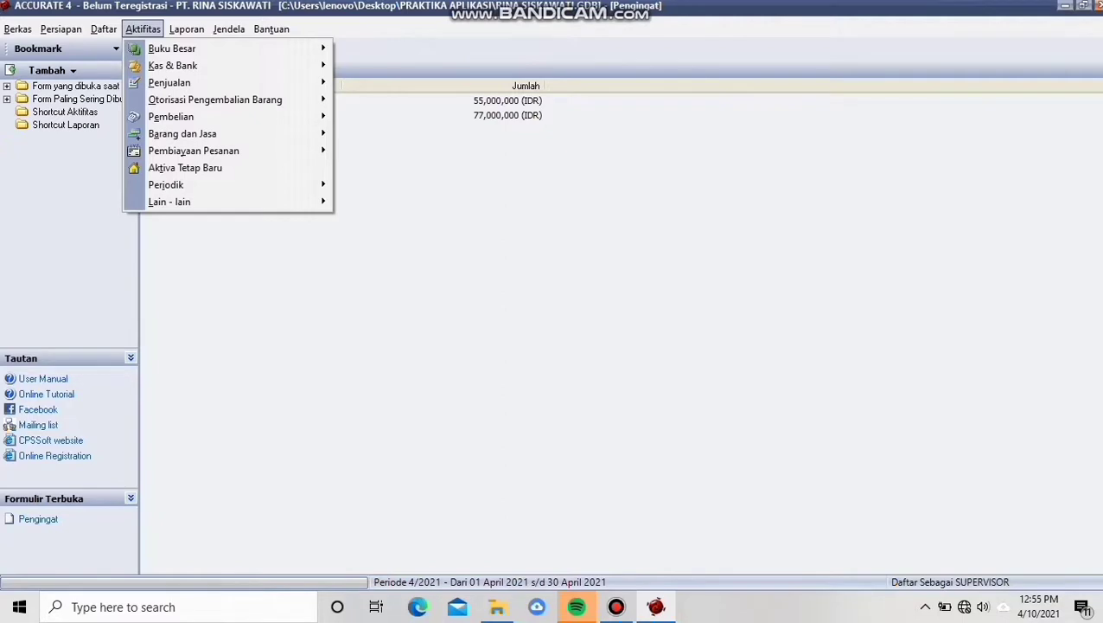
mouse_move(224, 83)
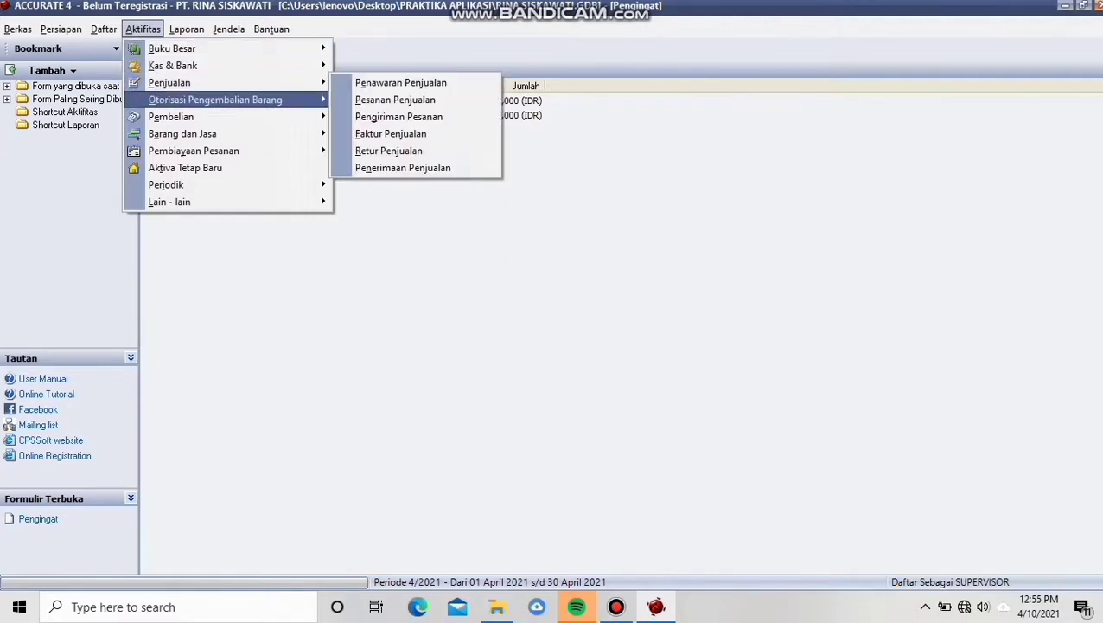
key(Up)
key(Right)
key(Down)
key(Down)
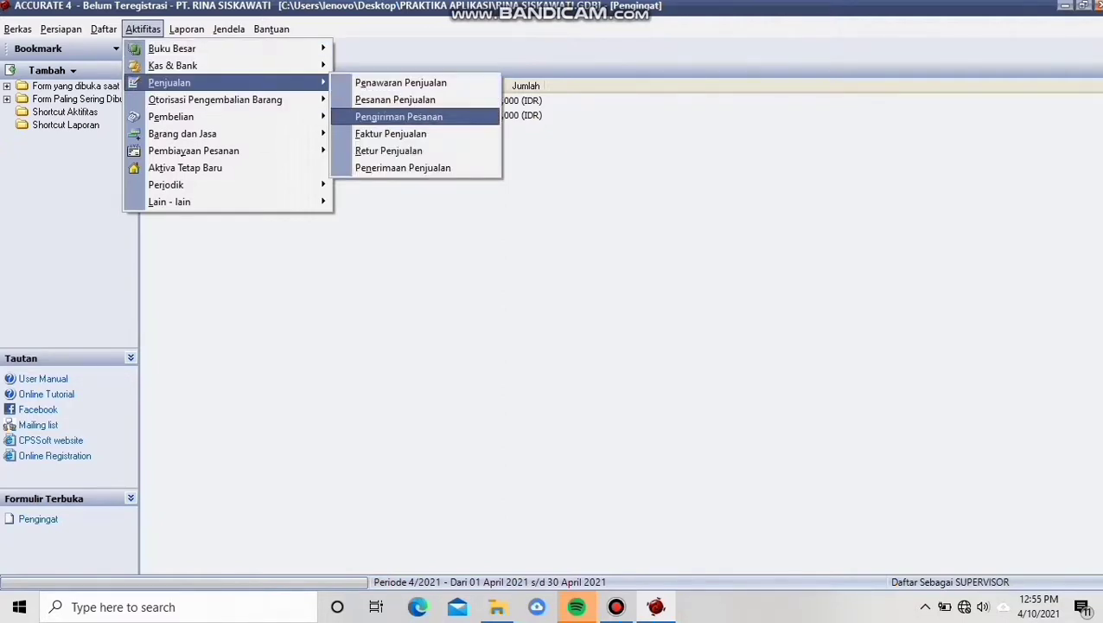
key(Return)
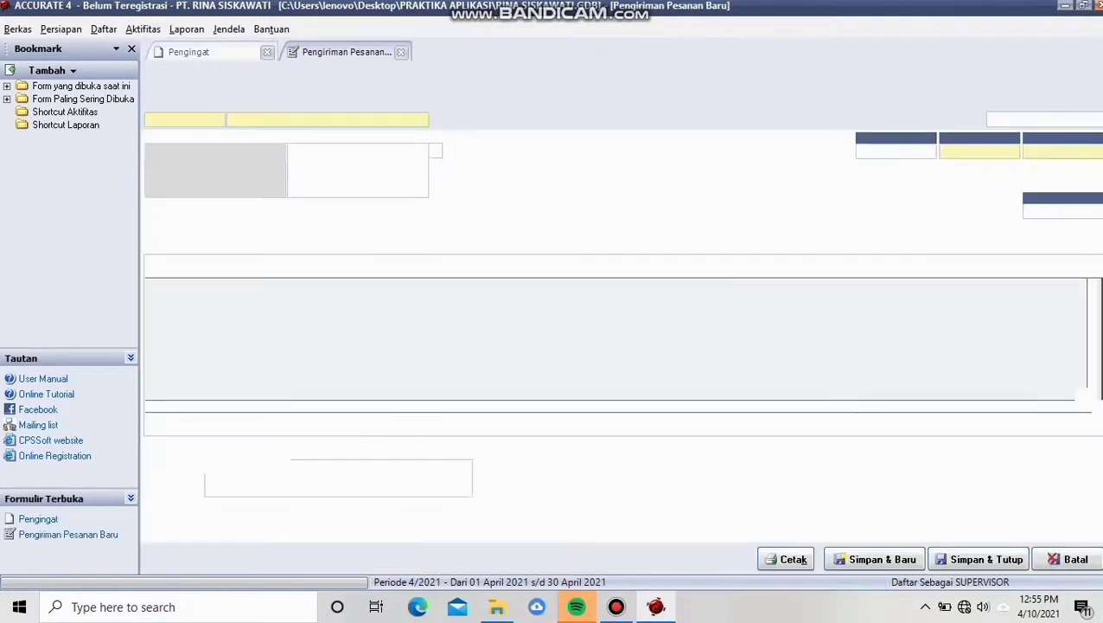
Step: Select Toko Alex as the delivery order's customer and load the items from its sales order dated 02/01/2019
click(421, 120)
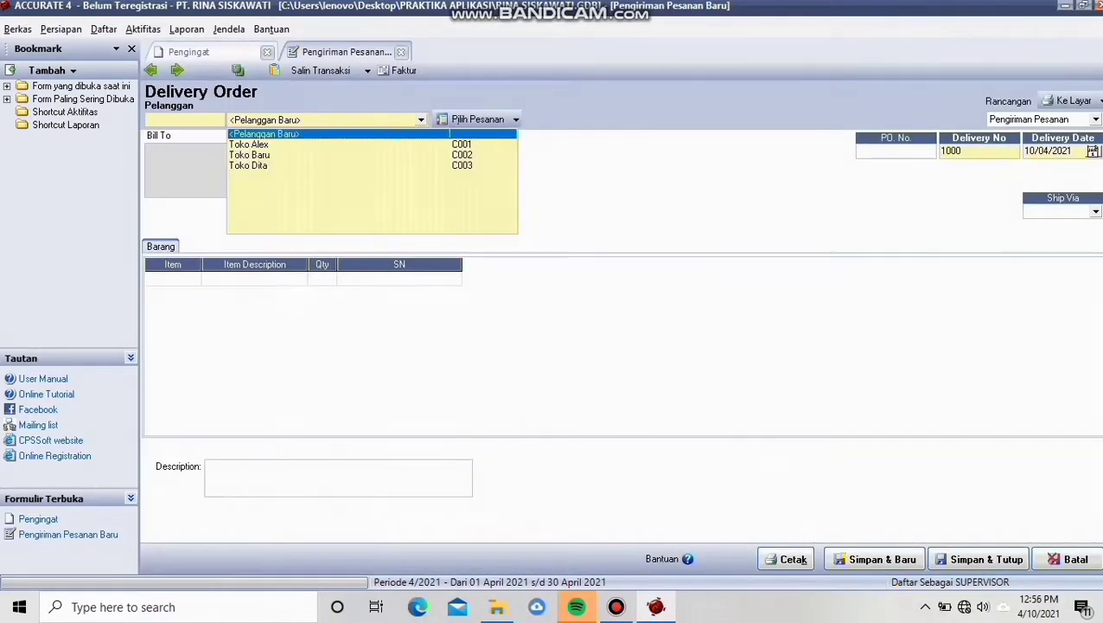
key(Down)
key(Return)
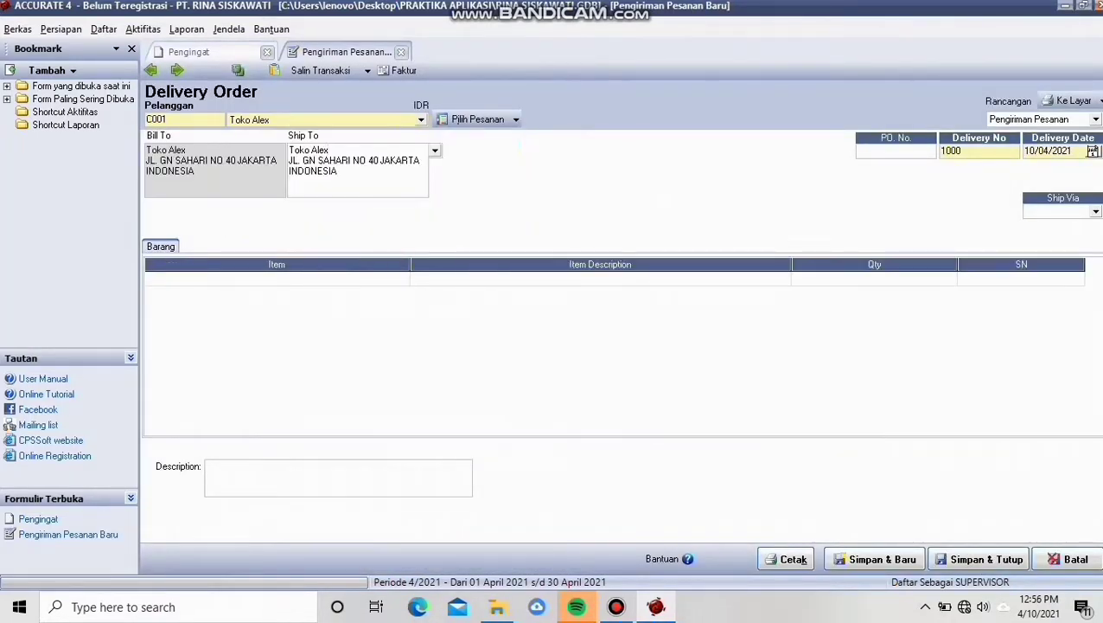
click(516, 119)
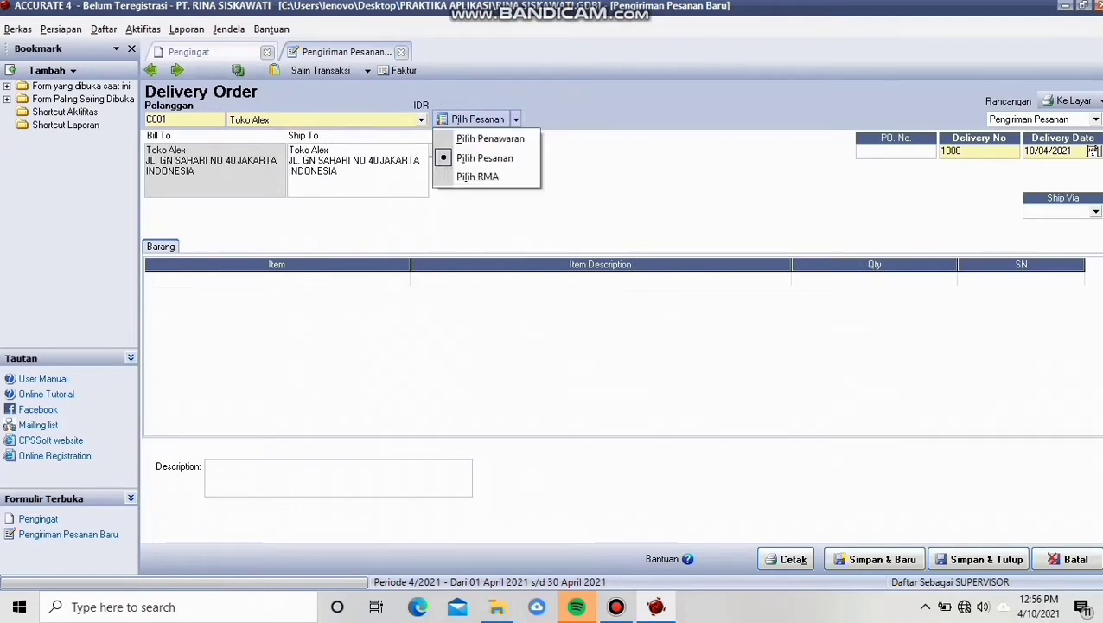
click(478, 120)
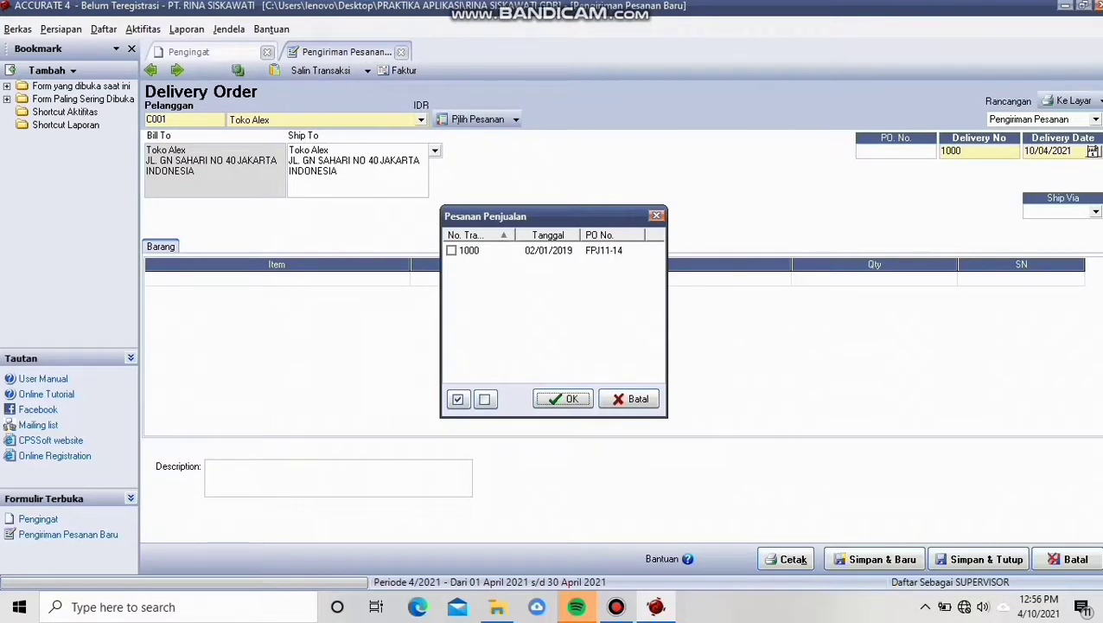
click(469, 251)
click(451, 251)
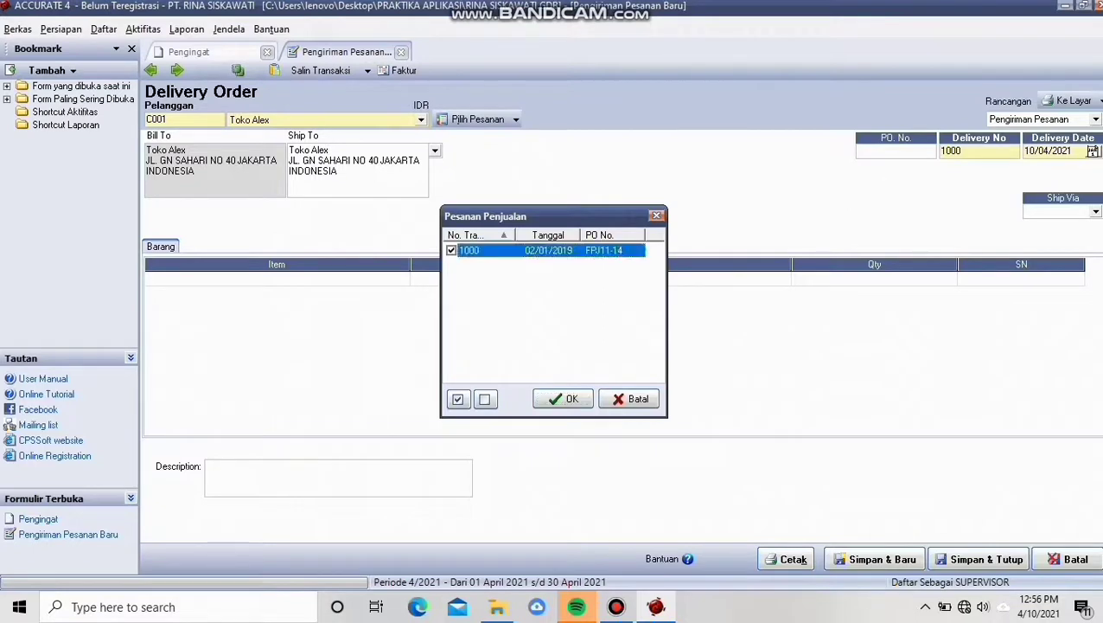
click(563, 399)
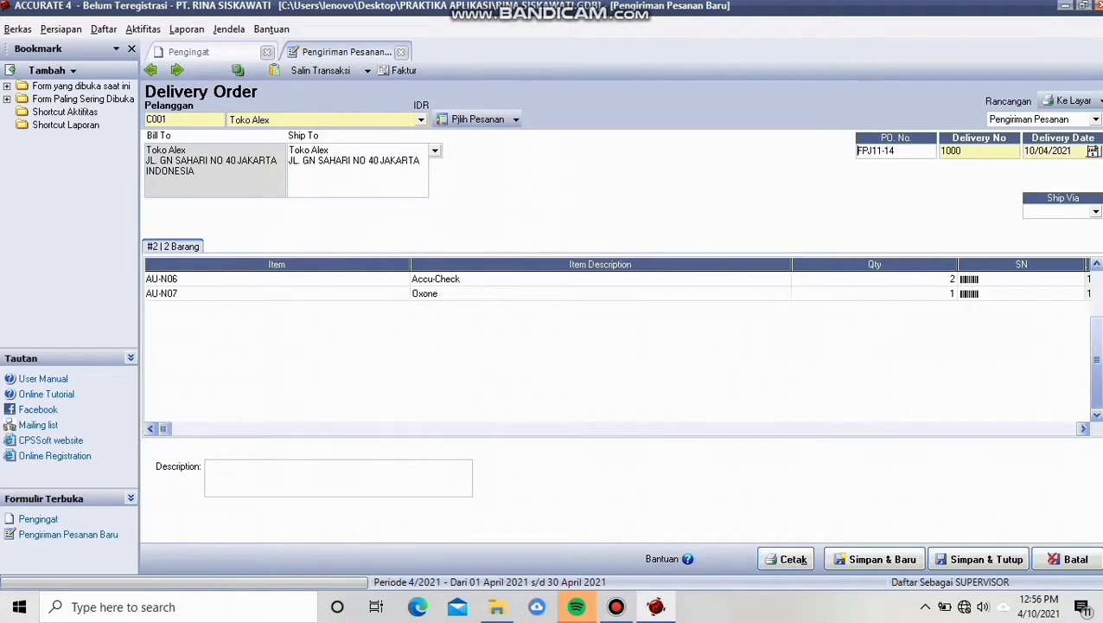
click(1093, 152)
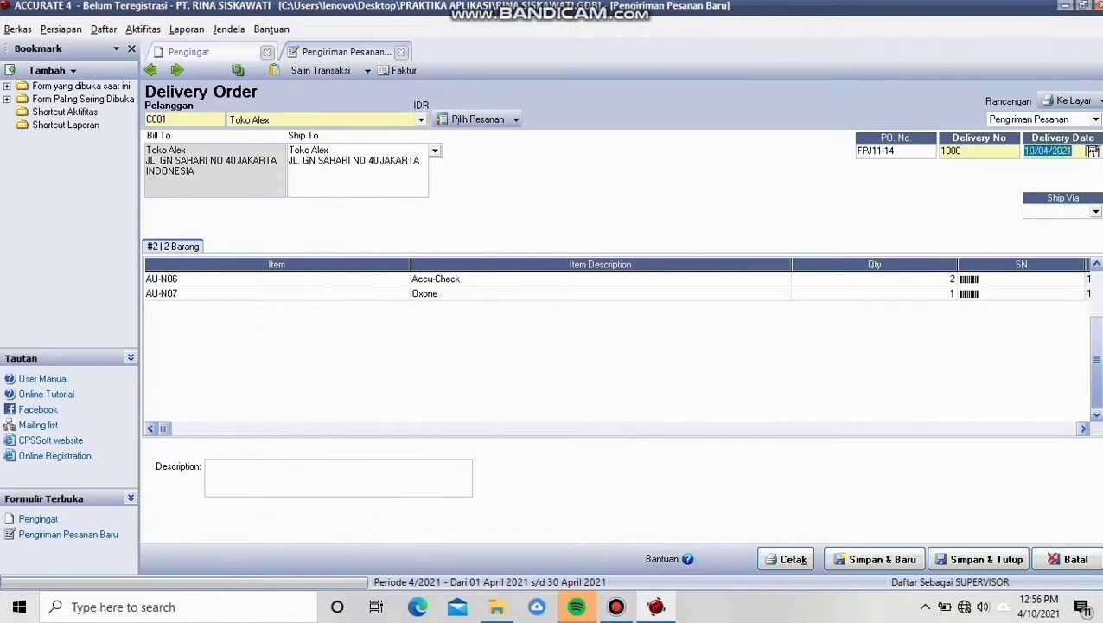
click(971, 168)
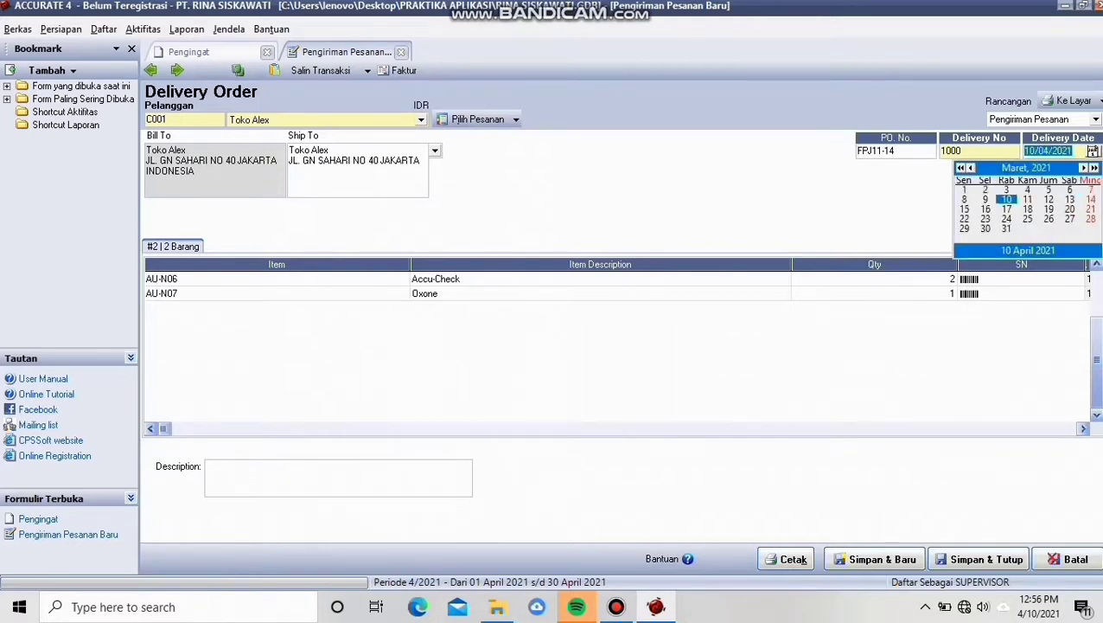
click(971, 168)
key(Escape)
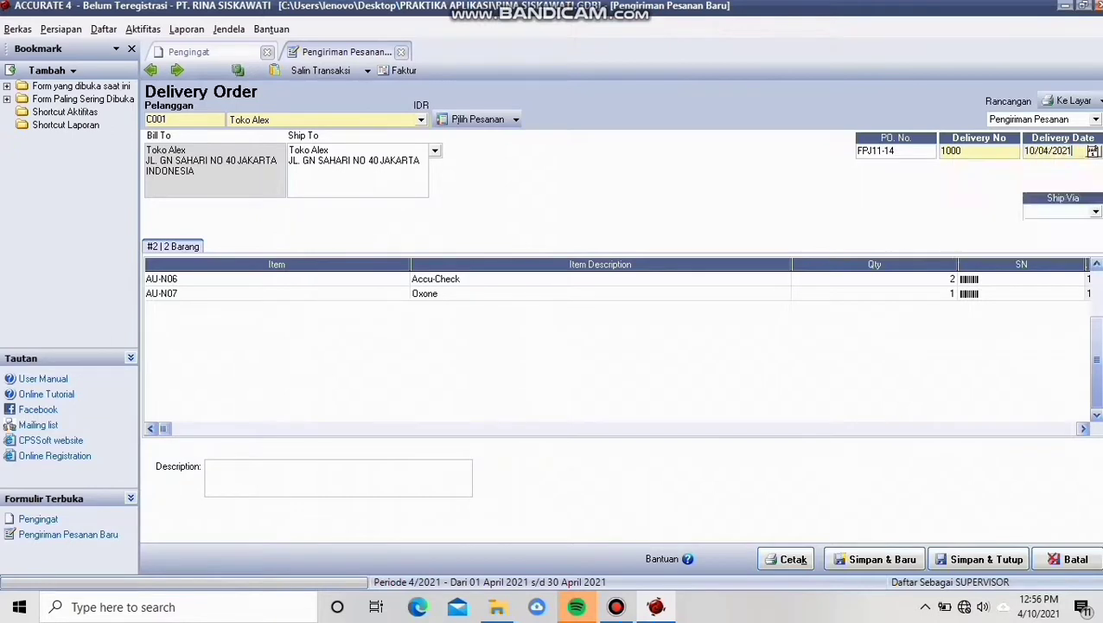
Step: Set the delivery date to 04/01/2019, then save and close the delivery order
key(BackSpace)
key(BackSpace)
key(BackSpace)
key(BackSpace)
key(BackSpace)
key(BackSpace)
key(BackSpace)
key(BackSpace)
text(04/01/2019)
click(1093, 151)
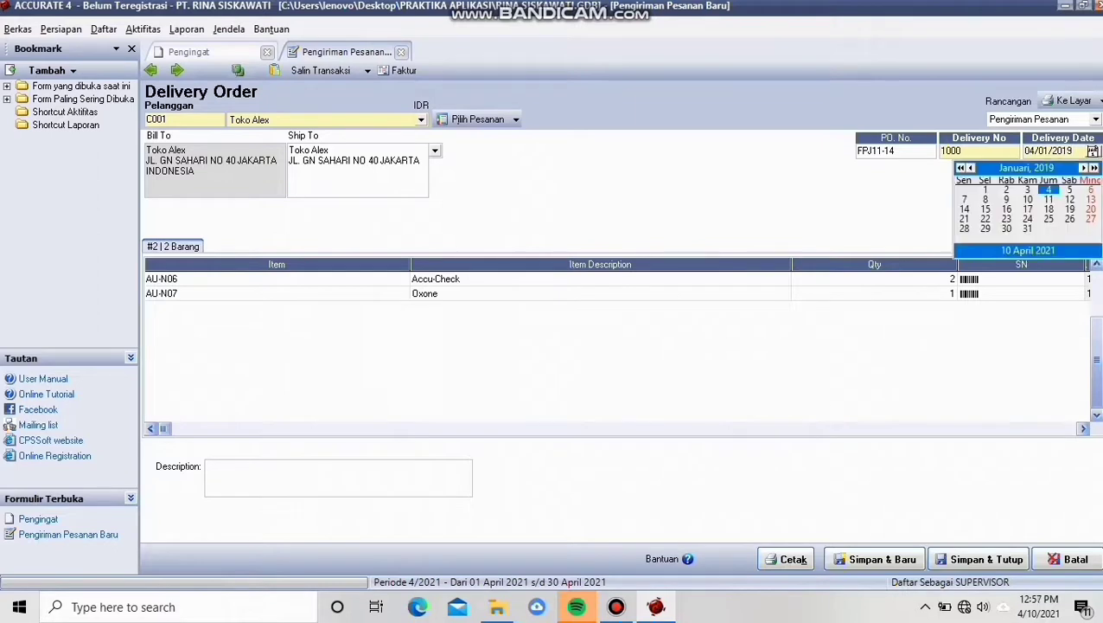
click(1049, 189)
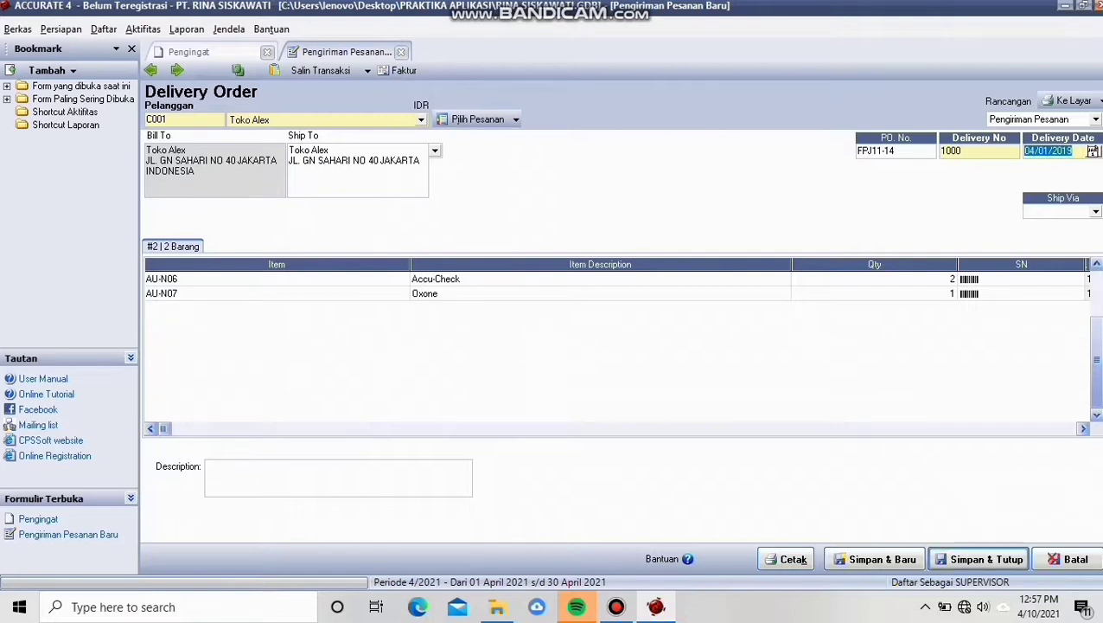
click(984, 559)
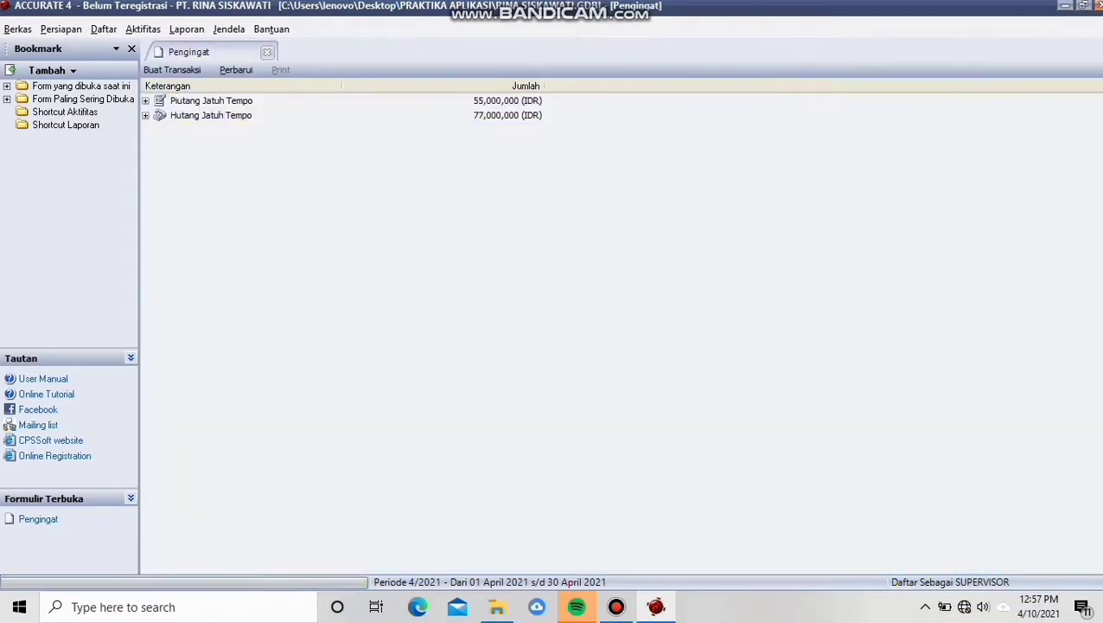
Step: Create a new sales invoice (Faktur Penjualan) and select Toko Alex as its customer
click(142, 29)
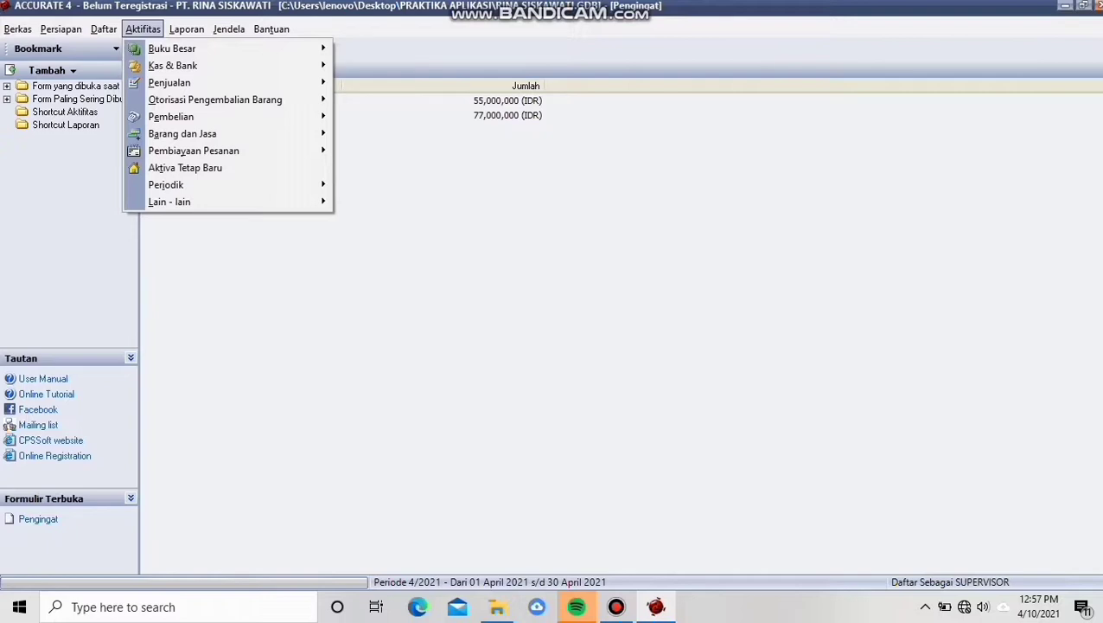
mouse_move(170, 82)
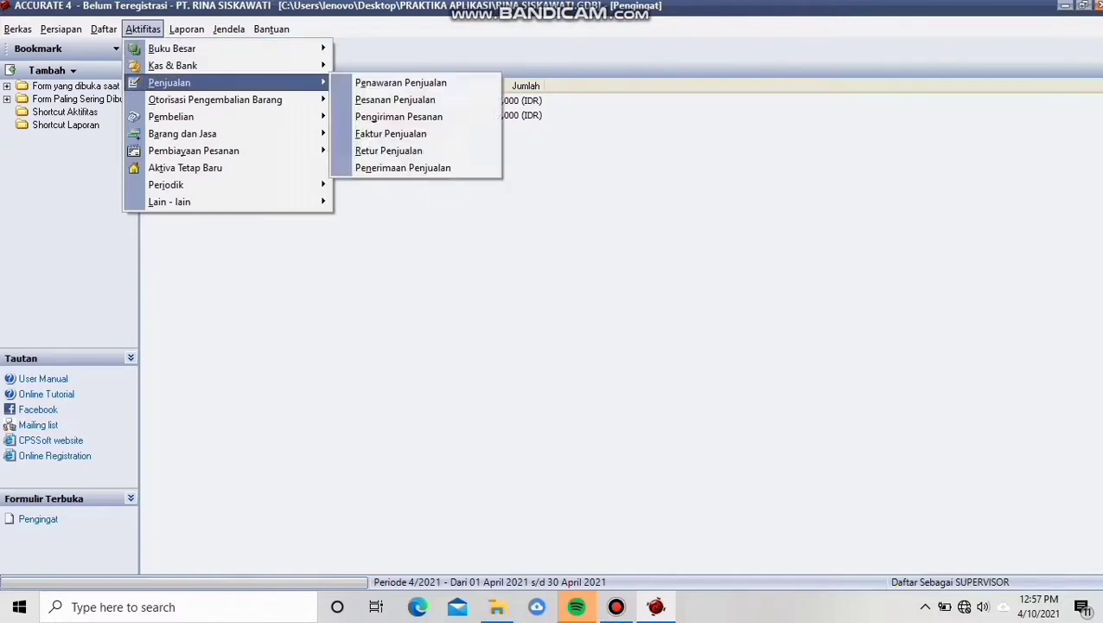
click(390, 134)
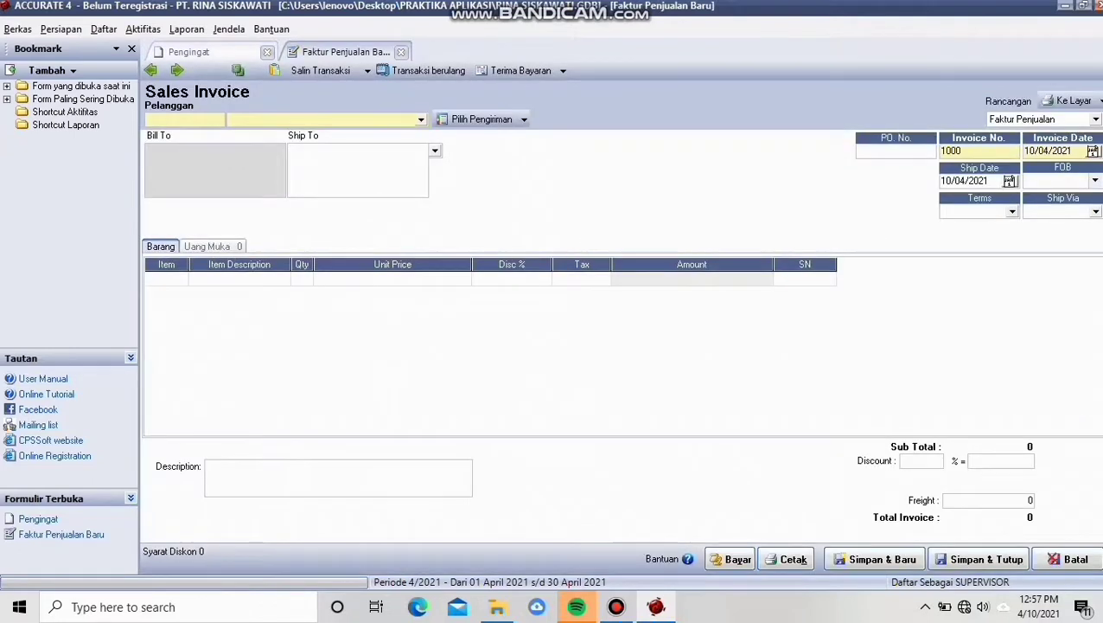
click(421, 120)
click(285, 144)
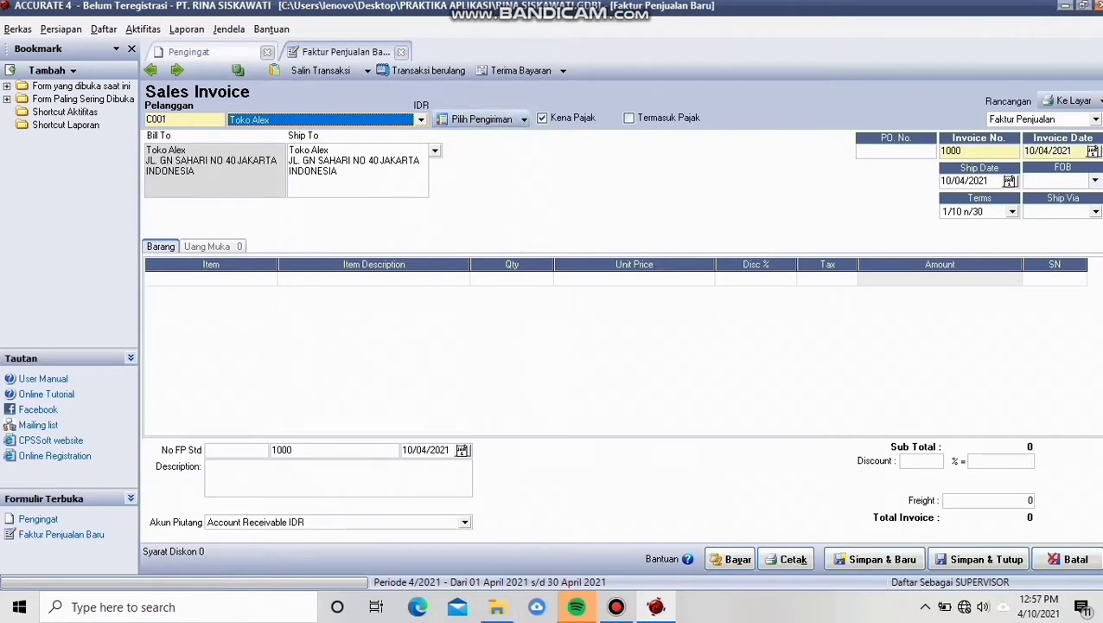
Step: Load the items from the delivery order dated 04/01/2019 into the sales invoice
click(523, 119)
click(491, 176)
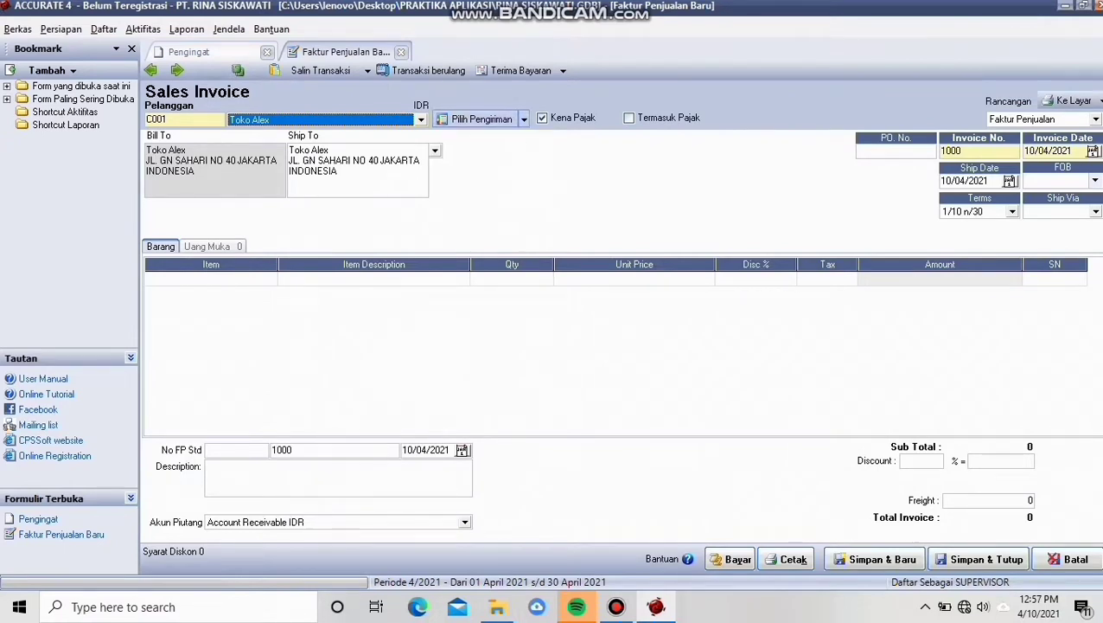
click(481, 119)
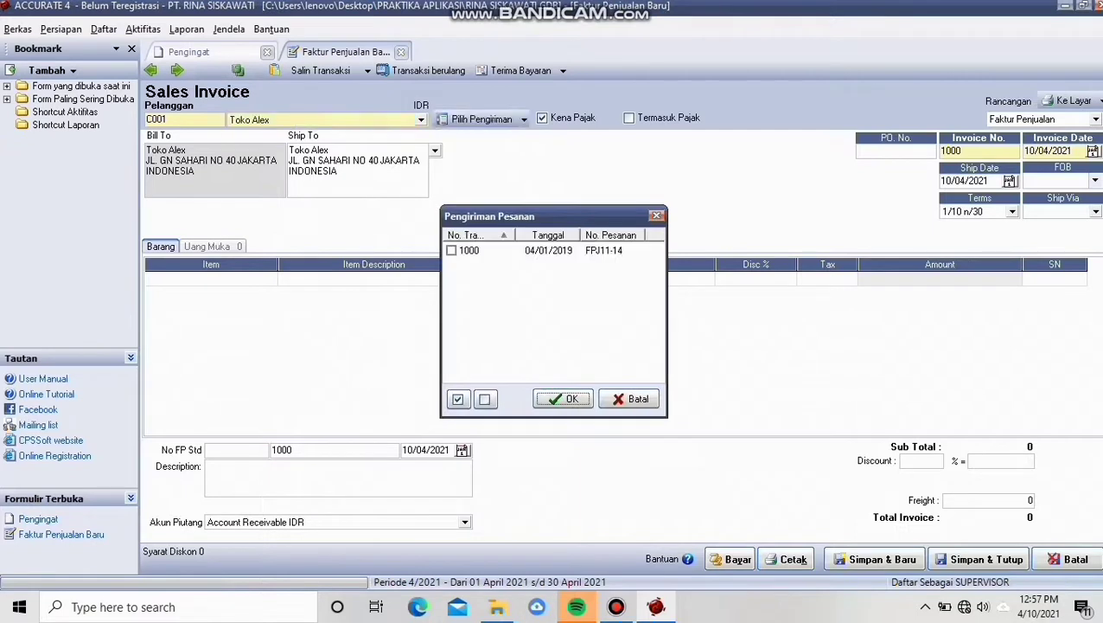
click(451, 250)
click(562, 399)
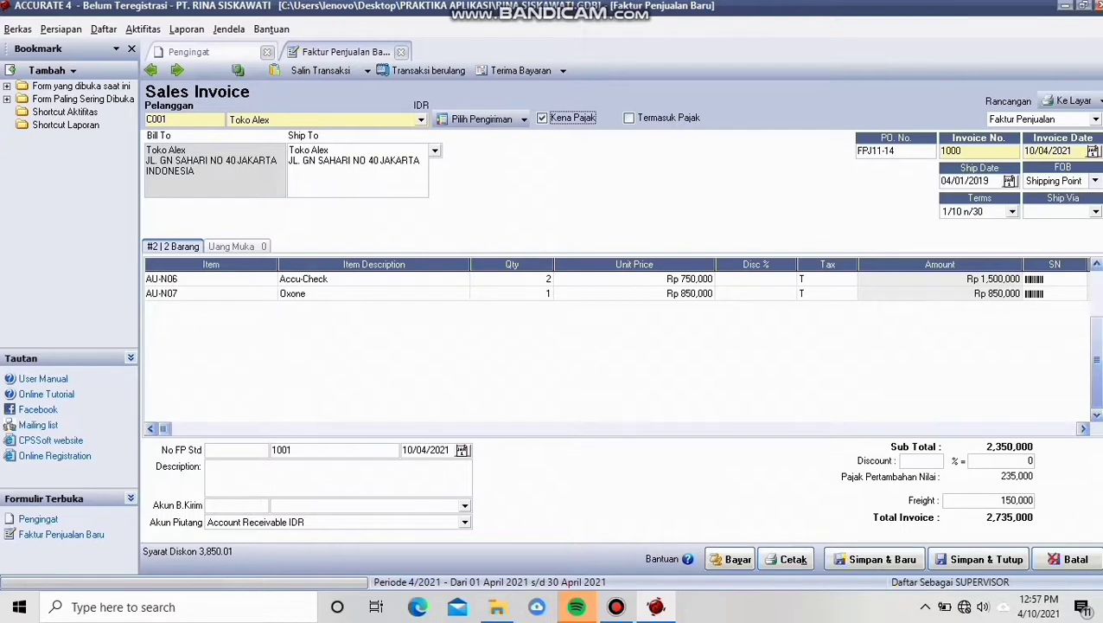
Step: Replace the sales invoice's number with a copy of the purchase order number from its header
click(969, 151)
key(BackSpace)
key(BackSpace)
key(BackSpace)
key(BackSpace)
drag(898, 151, 856, 151)
key(ctrl+c)
click(970, 151)
key(ctrl+v)
Step: Set the sales invoice date to 04/01/2019, then save and close the invoice
click(1073, 151)
key(BackSpace)
key(BackSpace)
key(BackSpace)
key(BackSpace)
key(BackSpace)
key(BackSpace)
key(BackSpace)
key(BackSpace)
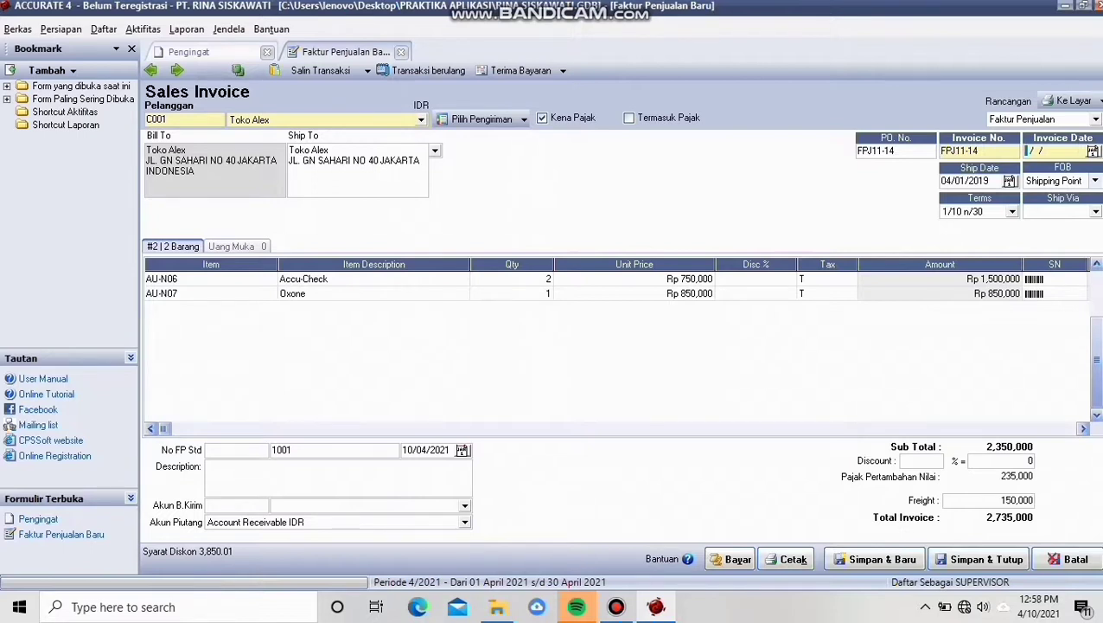
text(04/01/2019)
click(1095, 150)
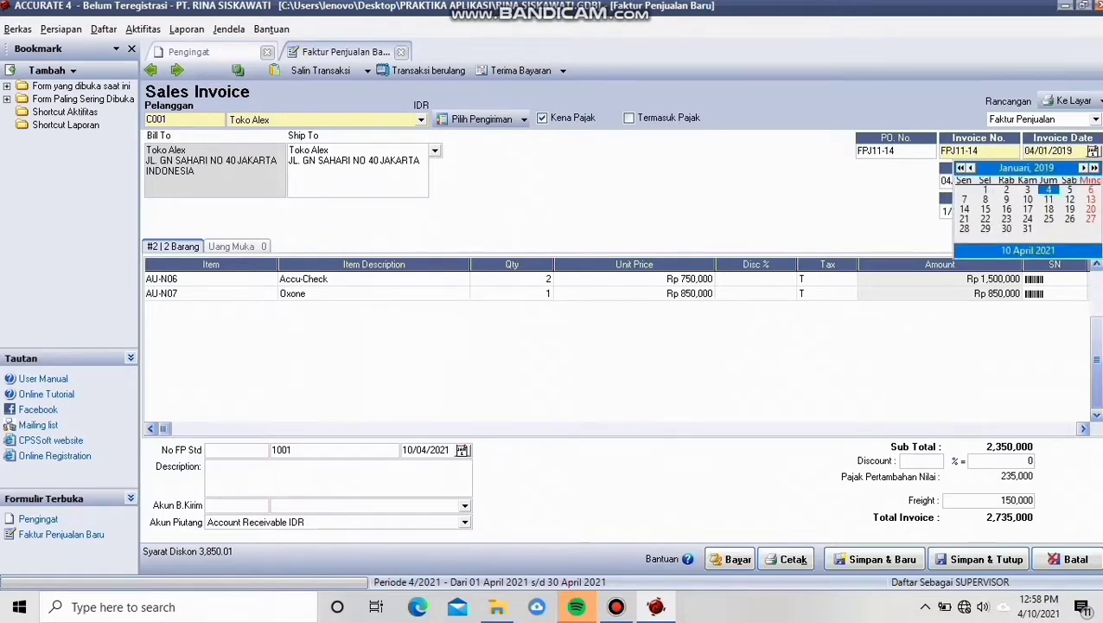
click(1049, 189)
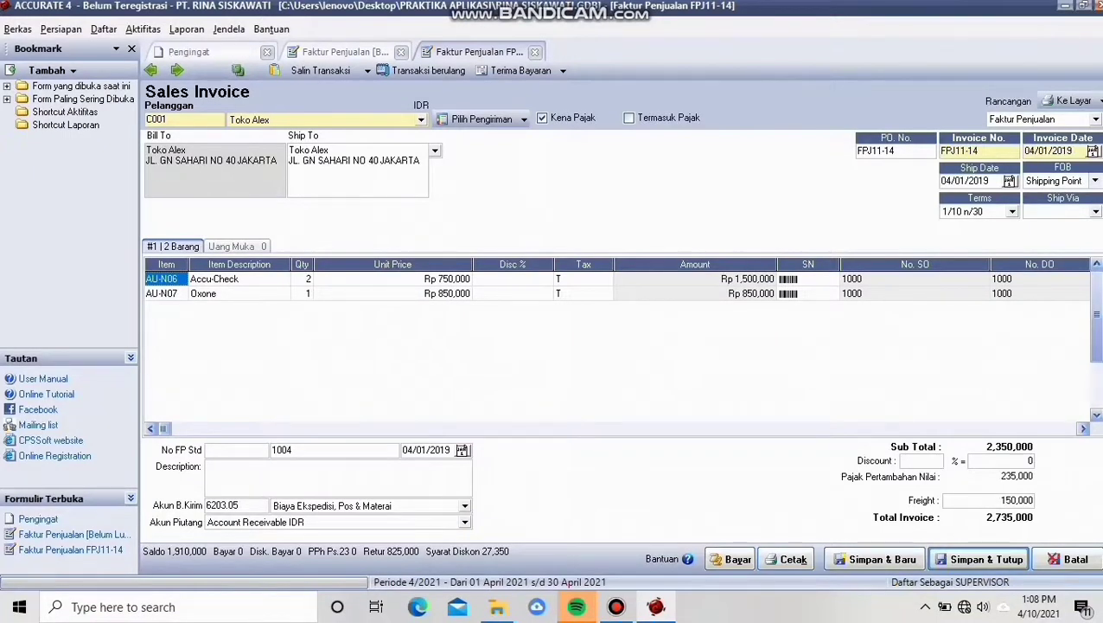
click(978, 559)
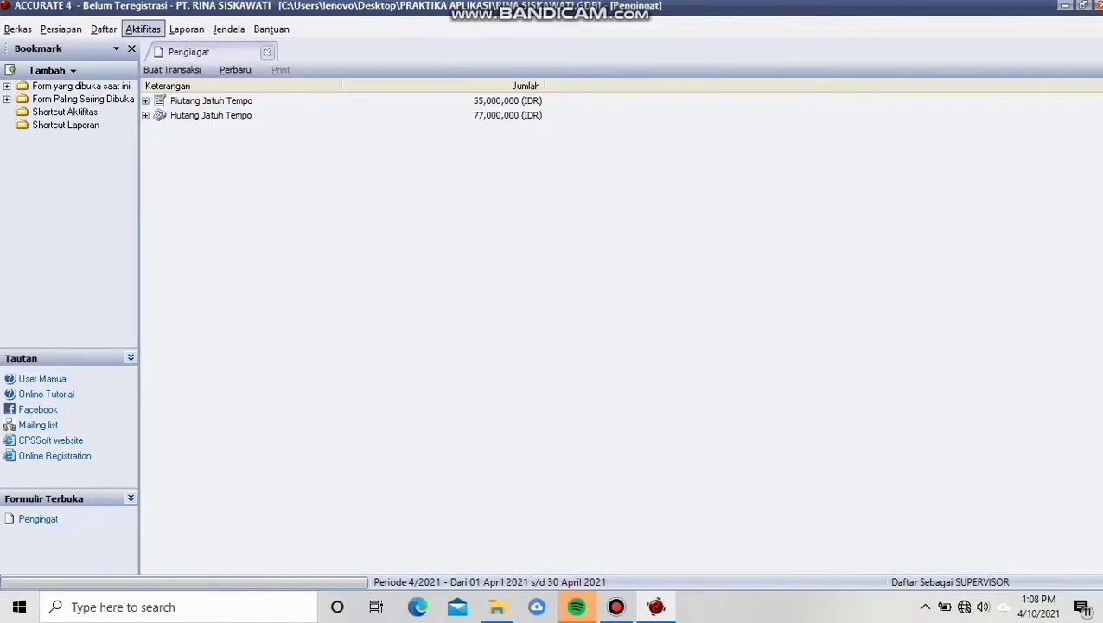
Step: On a sales return for Toko Alex, select invoice FPJ11-14 and Accu-Check as the item, declining to return all goods
click(143, 29)
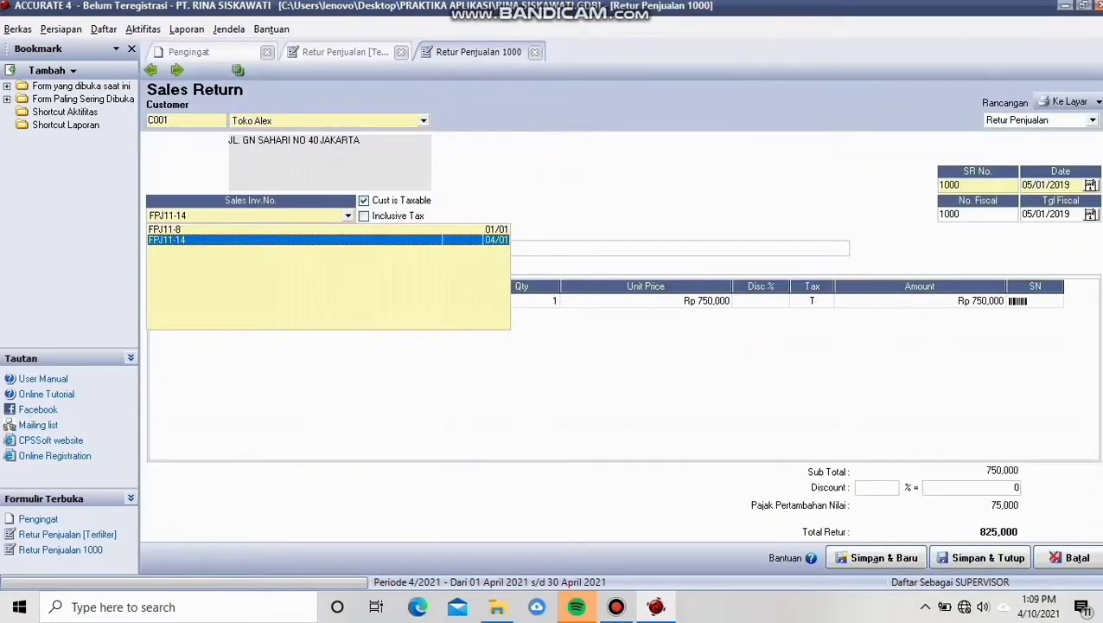
key(Return)
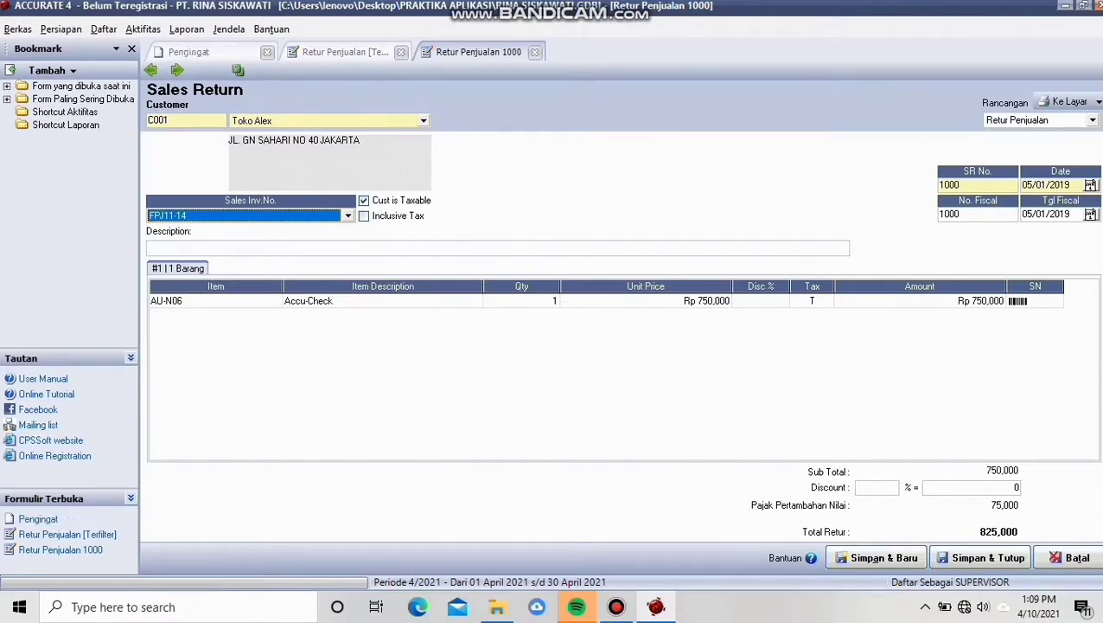
click(383, 301)
click(383, 300)
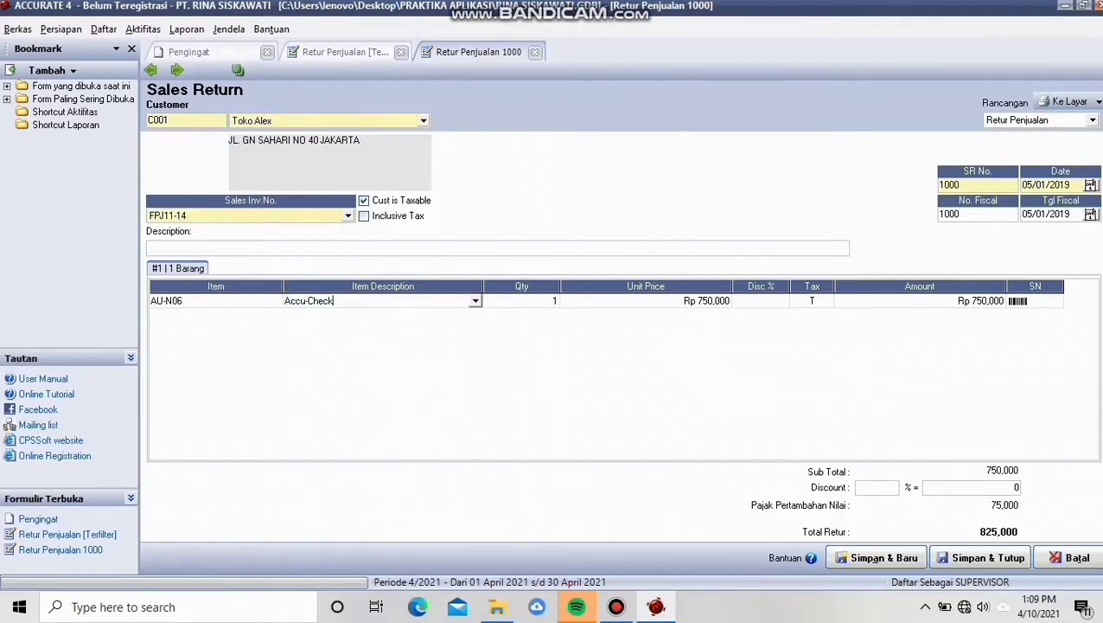
click(476, 301)
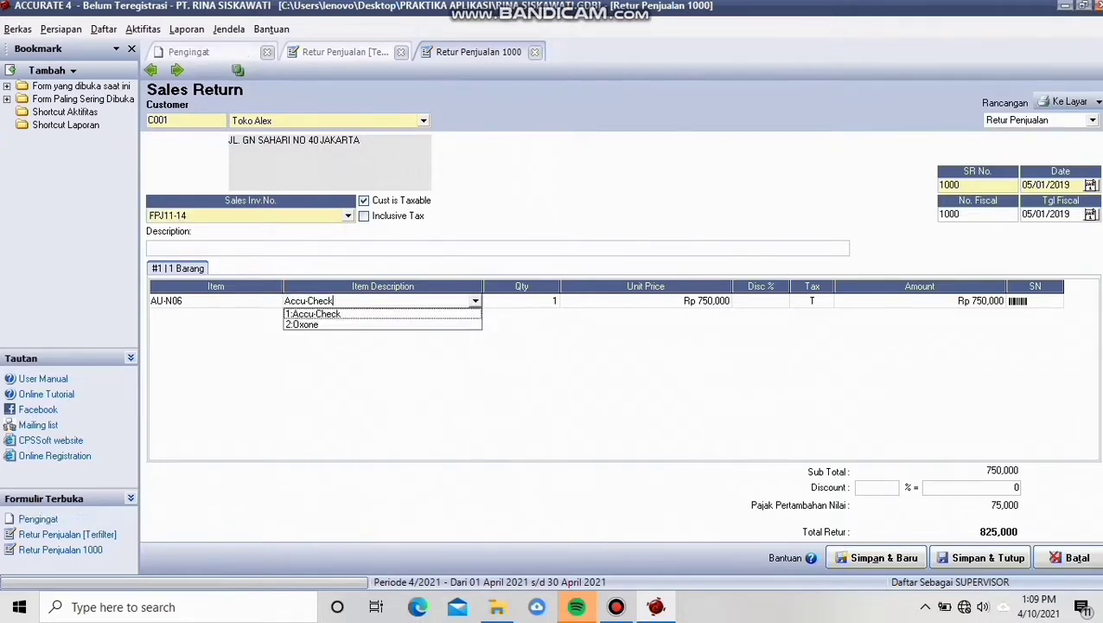
click(314, 314)
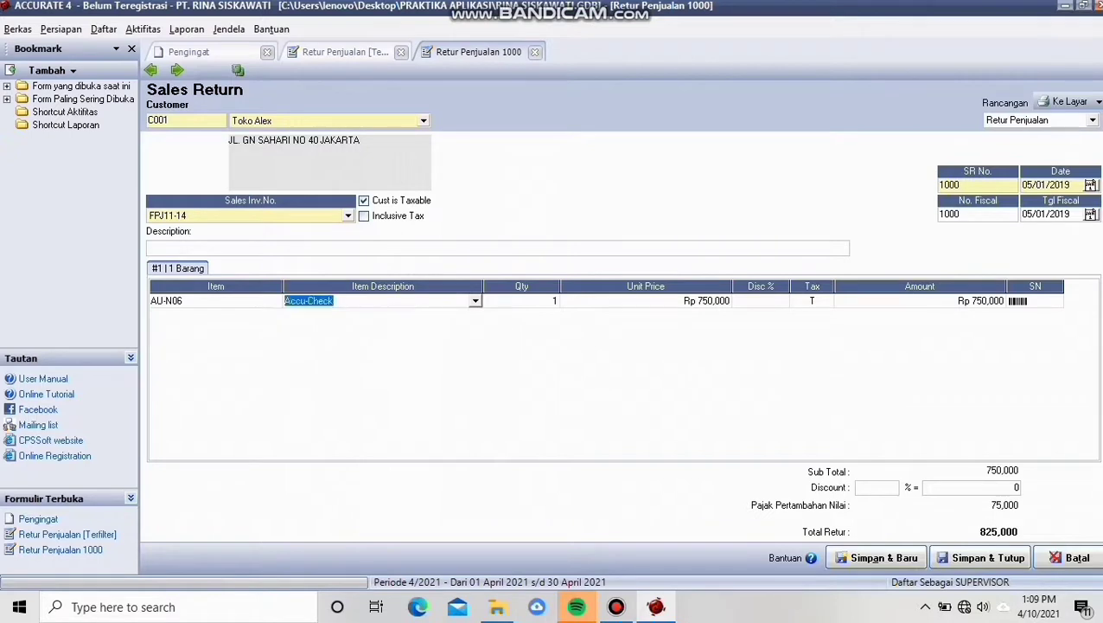
key(Return)
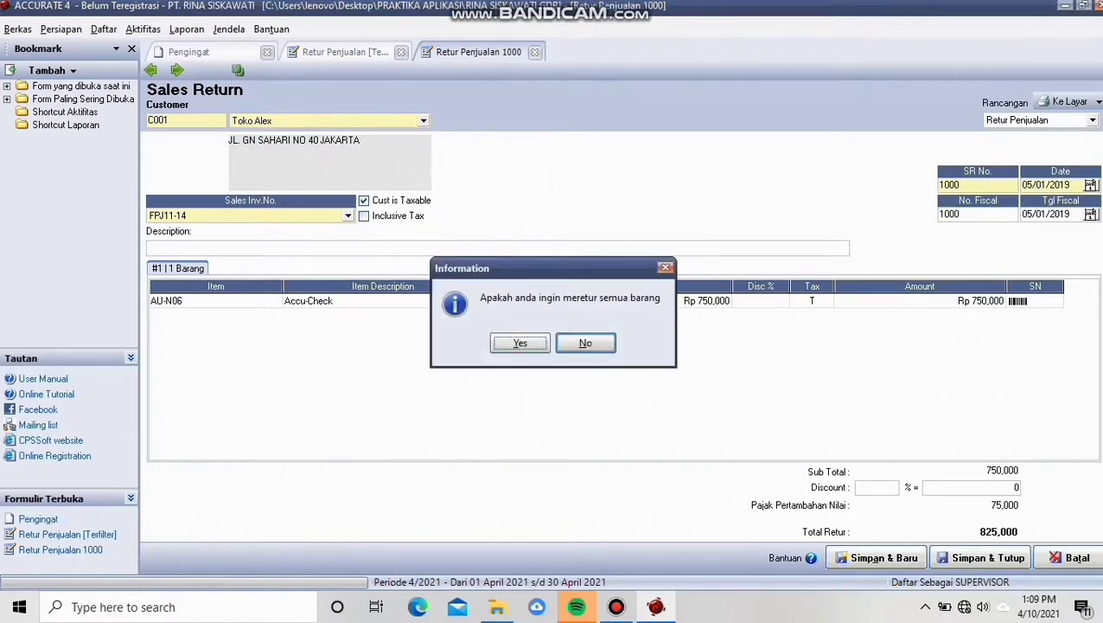
click(585, 343)
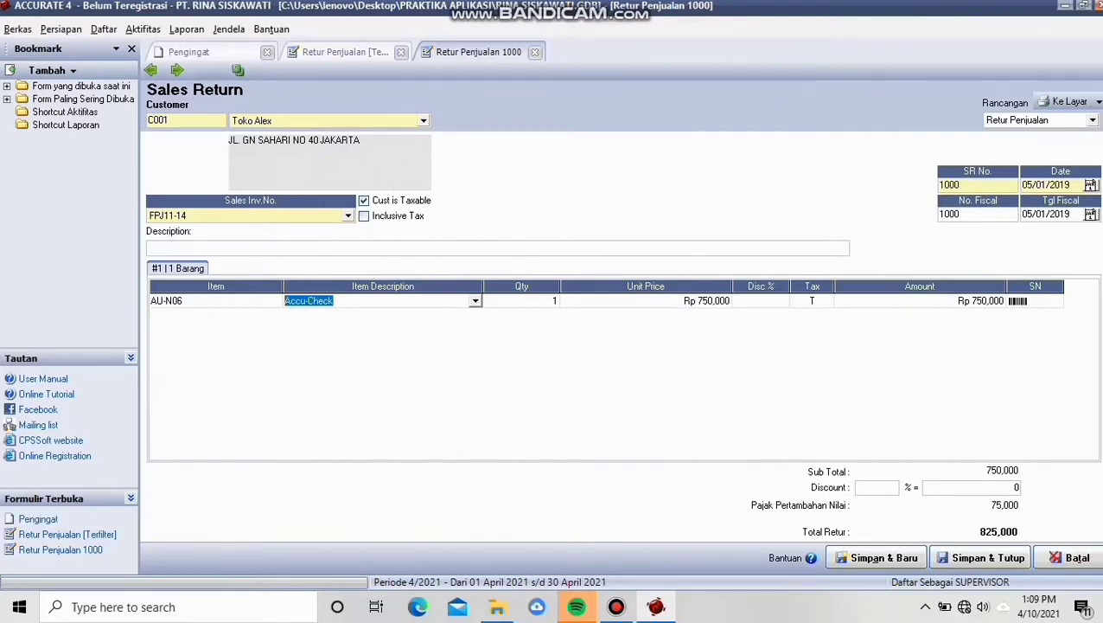
Step: Clear the sales return's fiscal number, then save and close the return
click(966, 214)
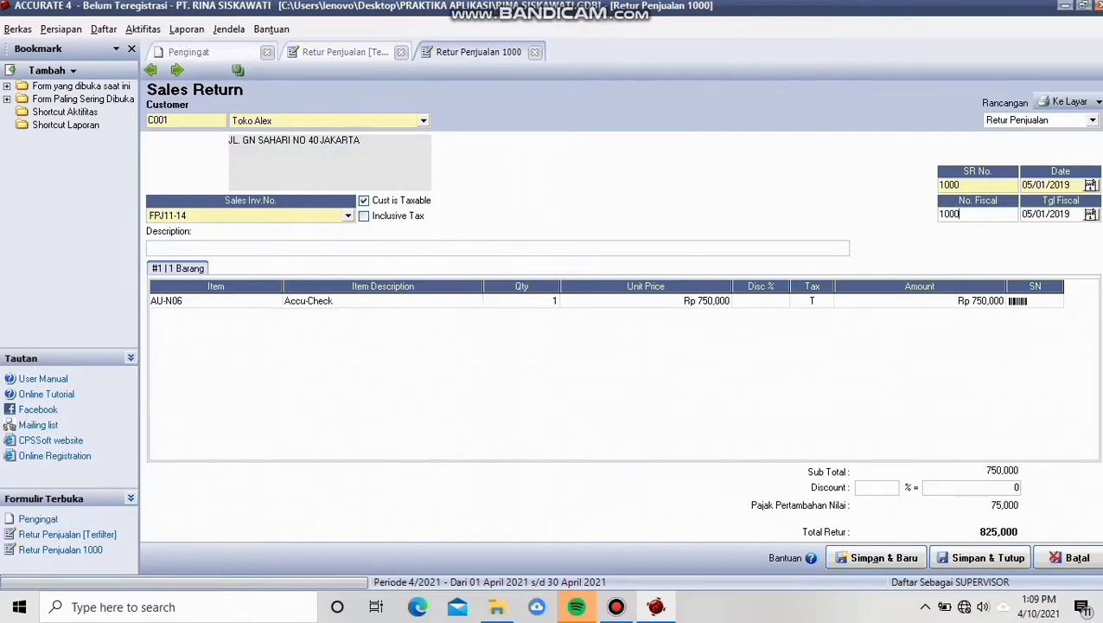
key(BackSpace)
key(BackSpace)
key(BackSpace)
key(BackSpace)
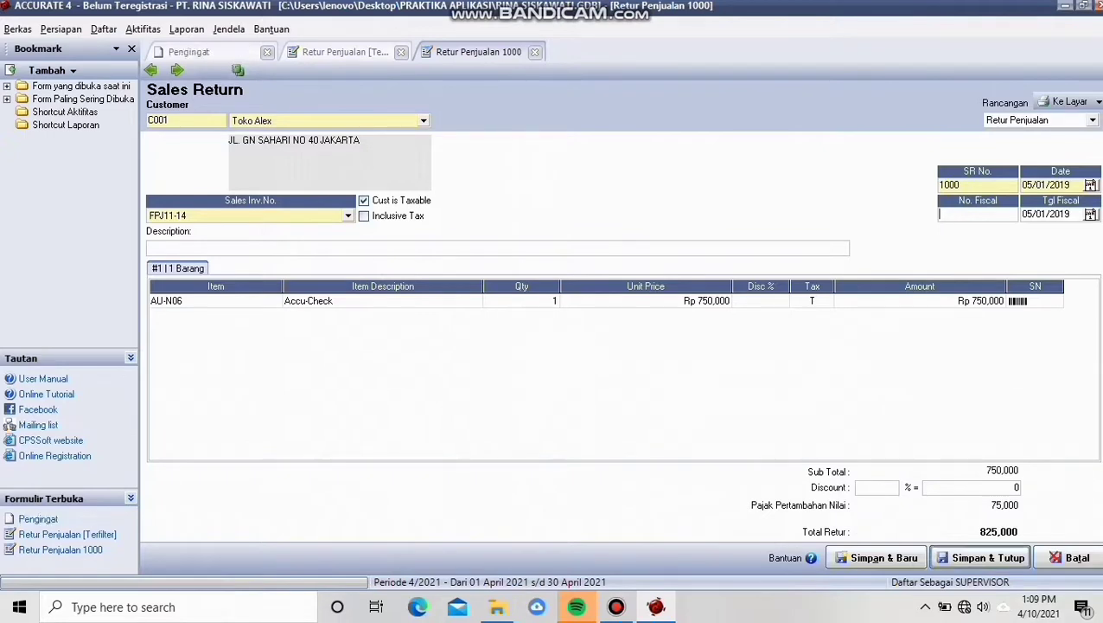
click(980, 558)
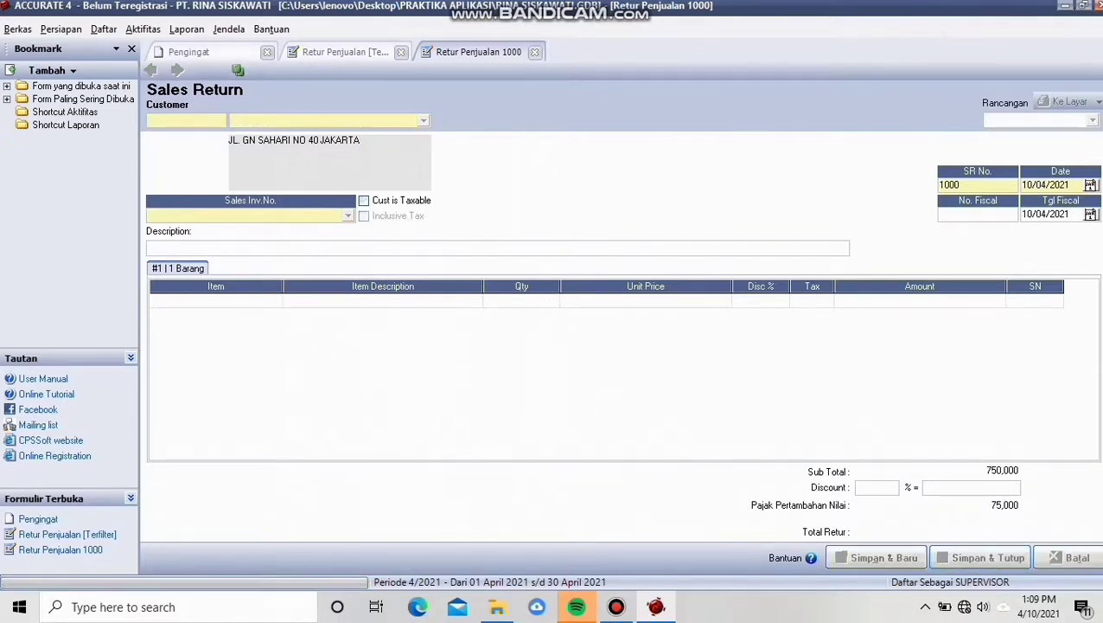
Step: Create a new customer receipt (Penerimaan Penjualan) and select Toko Alex as the payer
click(143, 29)
mouse_move(170, 83)
click(403, 168)
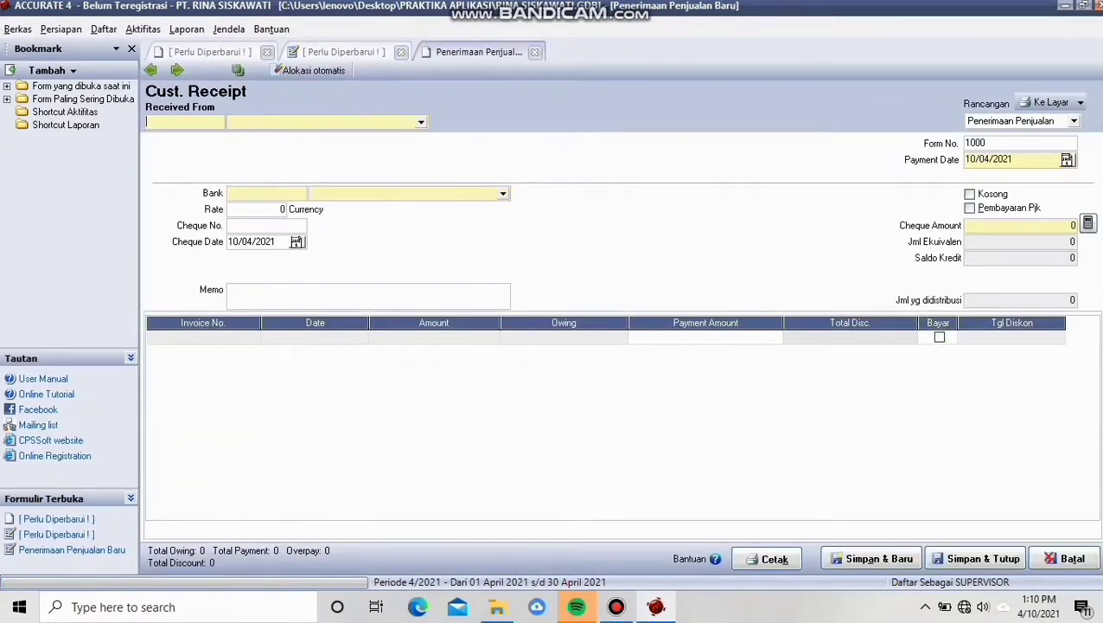
click(421, 122)
click(249, 137)
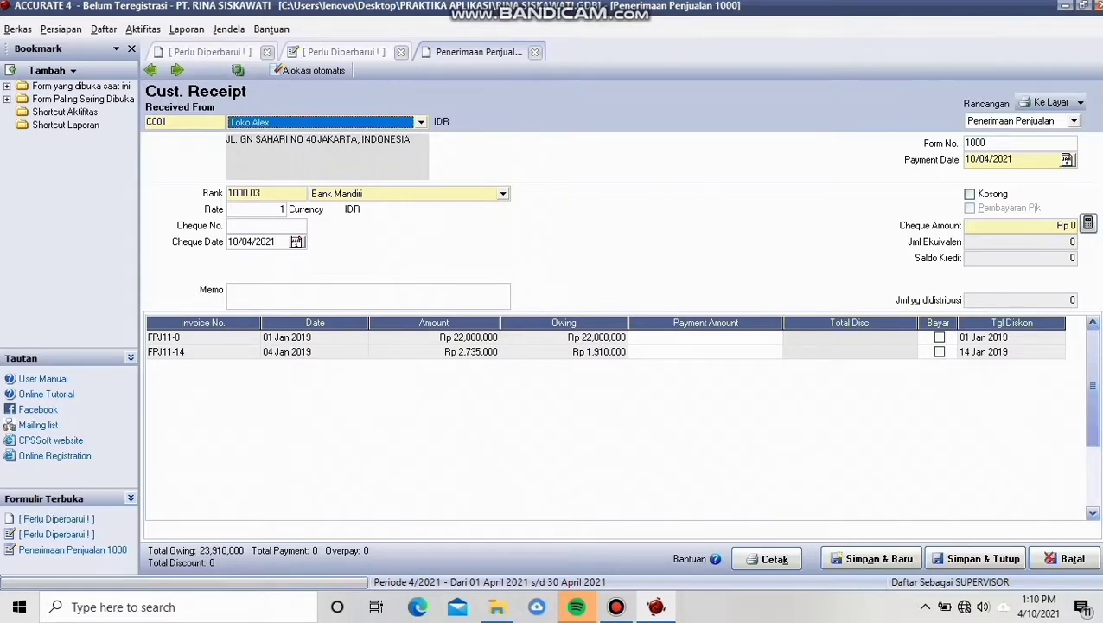
Step: Set the receipt's cheque number to PP/PAS/01 and its cheque date to 06/01/2019
click(266, 226)
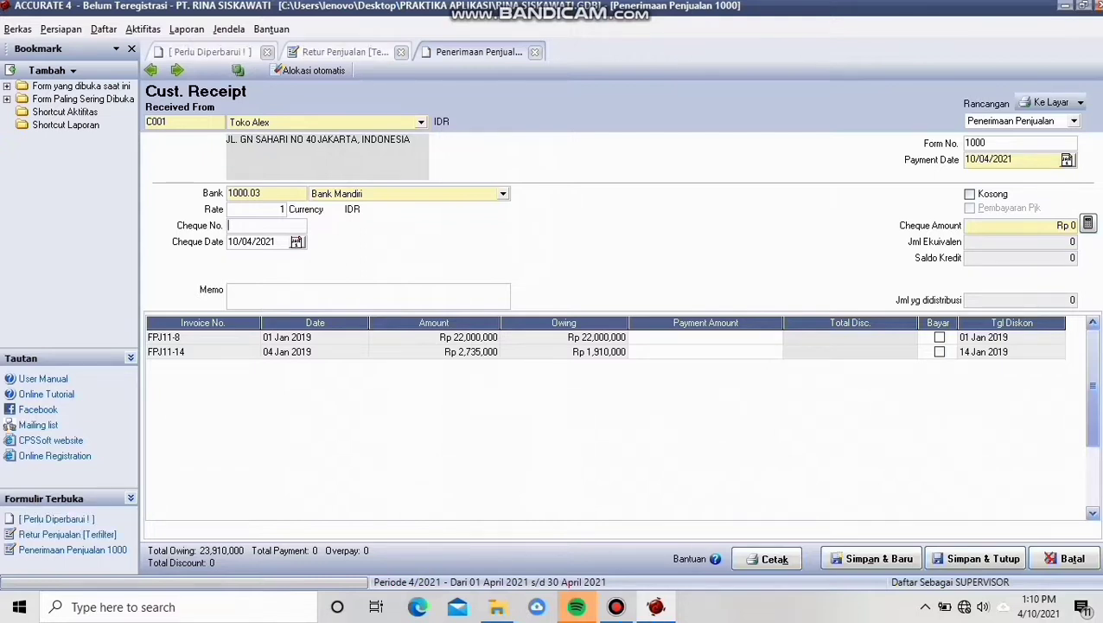
text(PP/PAS/01)
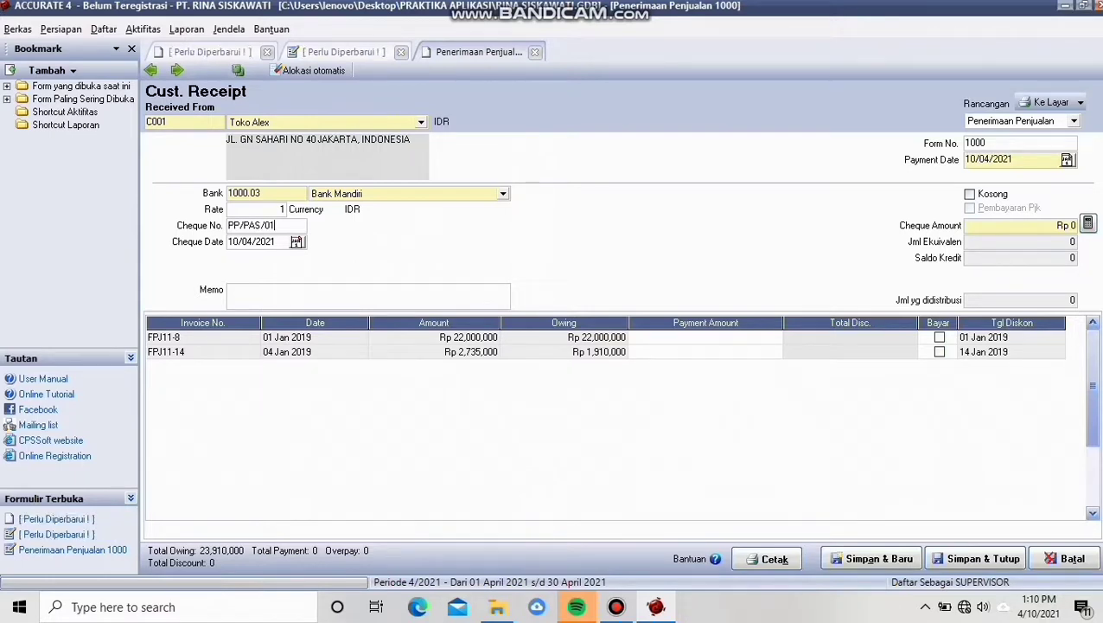
key(Tab)
text(06/01/19)
key(Tab)
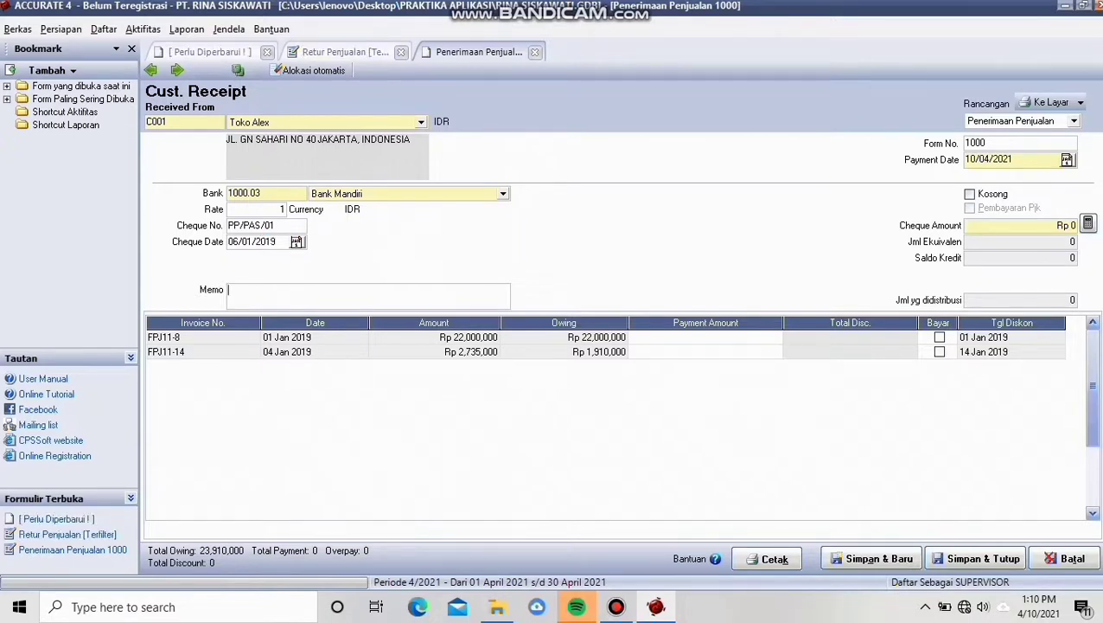
Step: Enter the receipt memo "PEMBAYARAN PIUTANG FPJ11-14 PT ALEX"
text(PEMBAYARAN PIUTANG P)
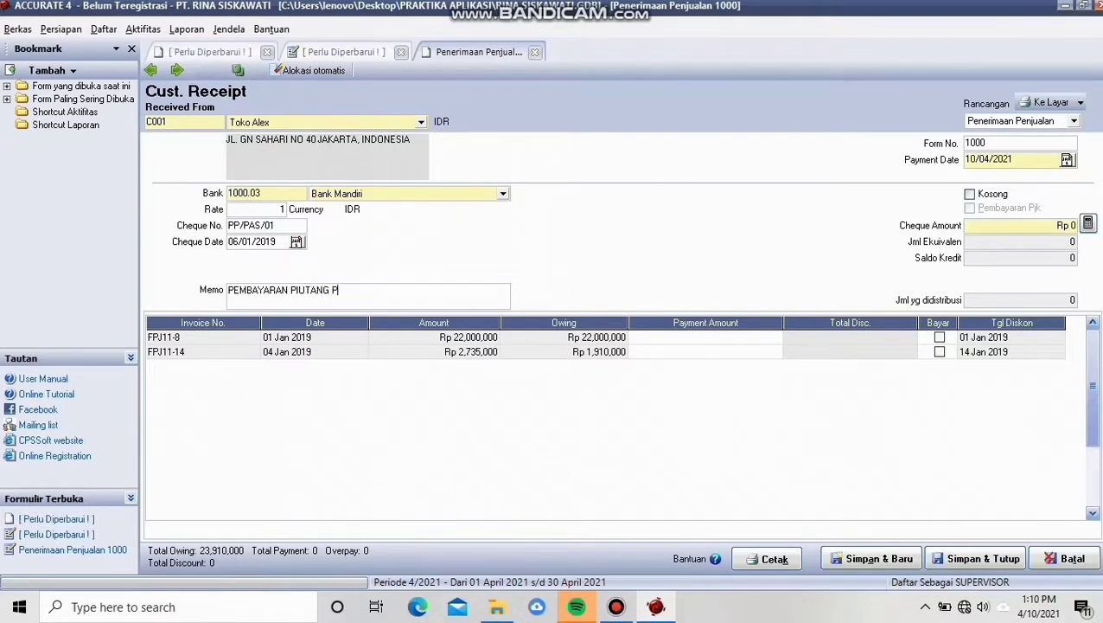
key(BackSpace)
text(FPJ11-14 PT ALES)
key(BackSpace)
text(X)
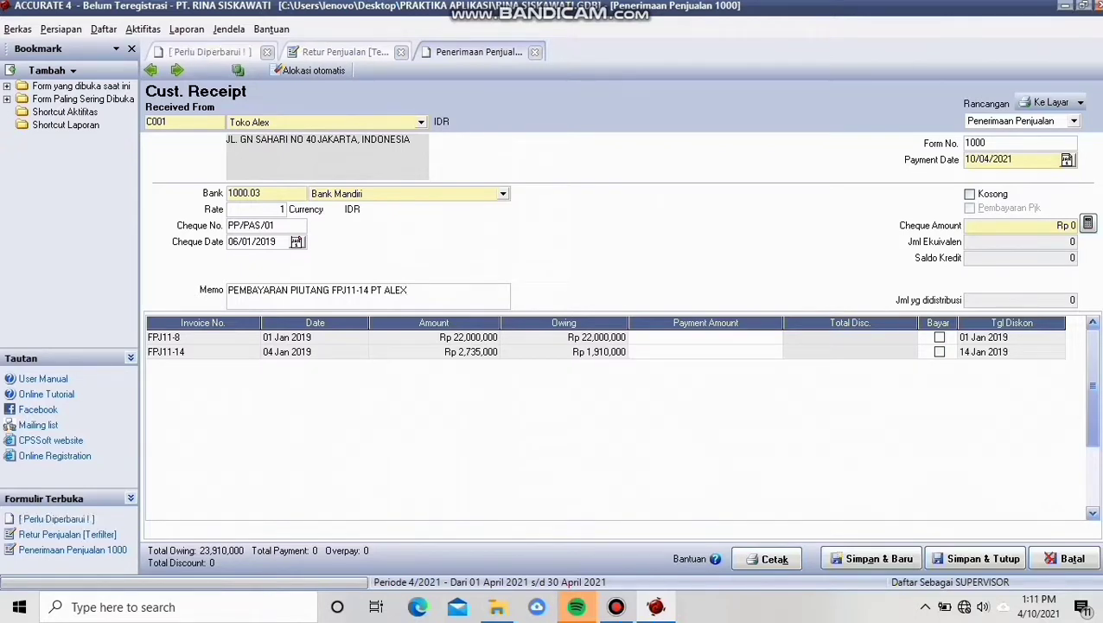
Step: Change the receipt's payment date to 06/01/2019
key(BackSpace)
key(BackSpace)
key(BackSpace)
key(BackSpace)
key(BackSpace)
key(BackSpace)
key(BackSpace)
key(BackSpace)
key(BackSpace)
key(BackSpace)
text(06/01/)
text(19)
key(Tab)
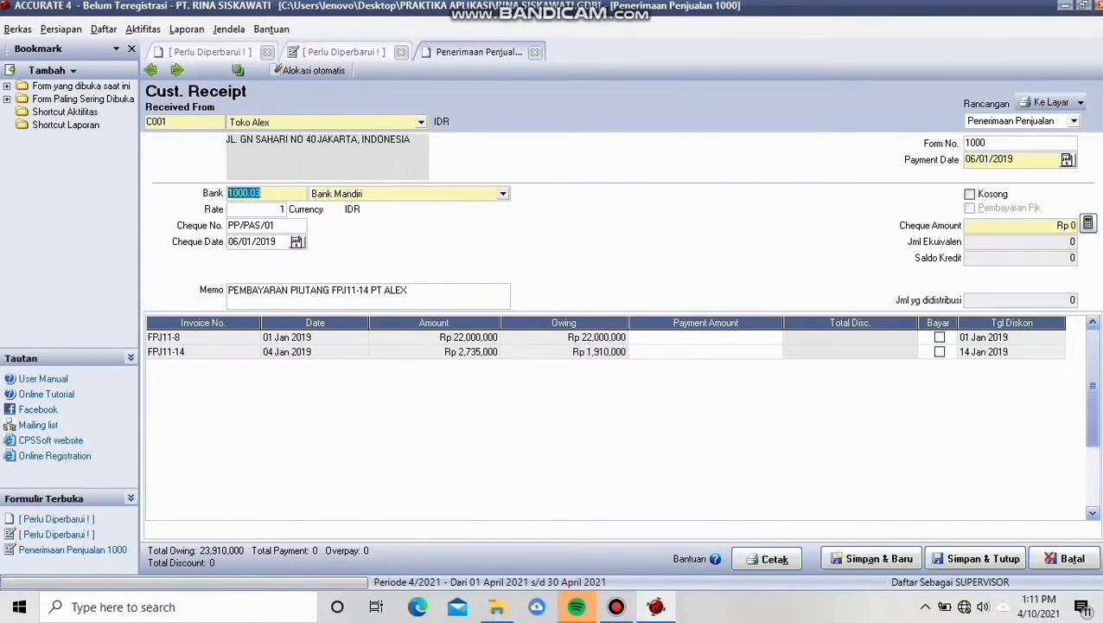
Step: Mark invoice FPJ11-14 as paid on the customer receipt
click(564, 337)
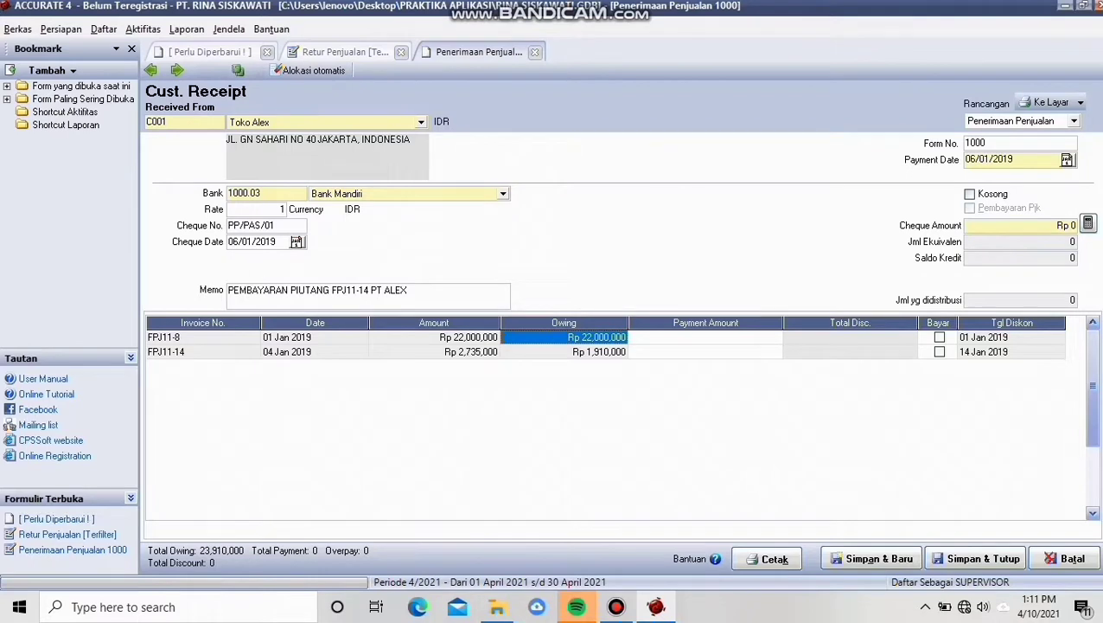
click(564, 352)
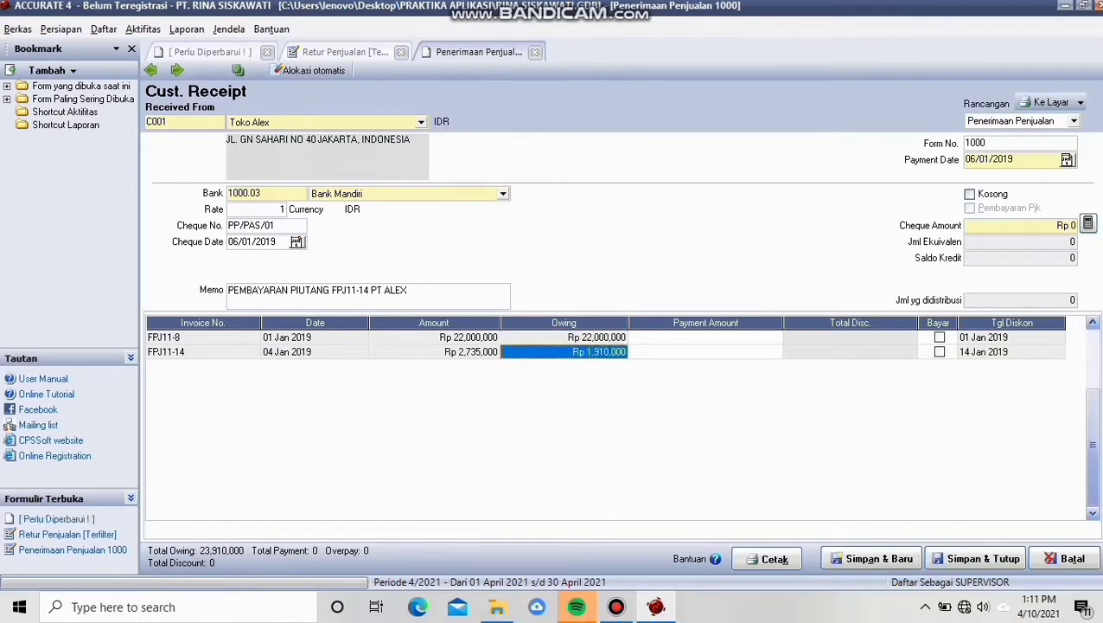
click(940, 351)
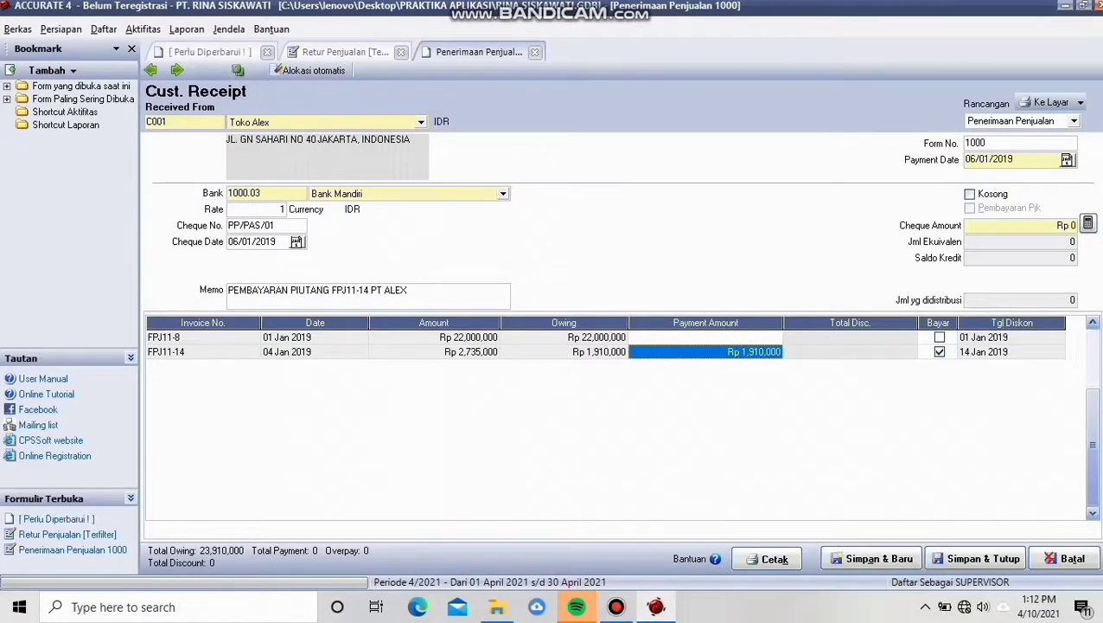
Step: Open the discount details of invoice FPJ11-14 and enter a discount amount of 27,350
click(851, 352)
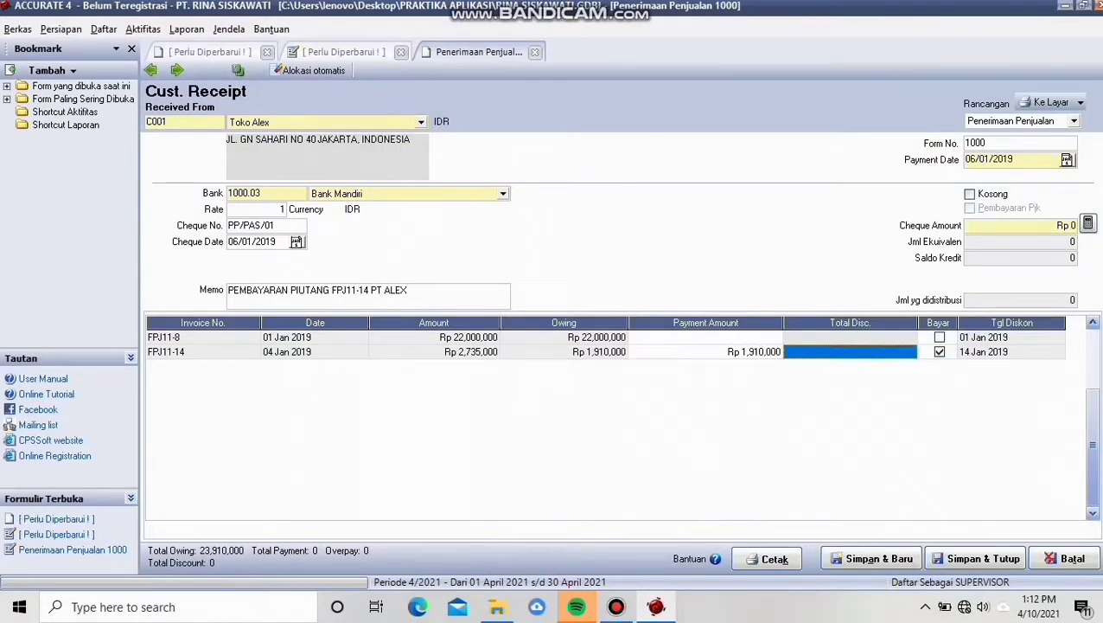
click(851, 351)
click(910, 352)
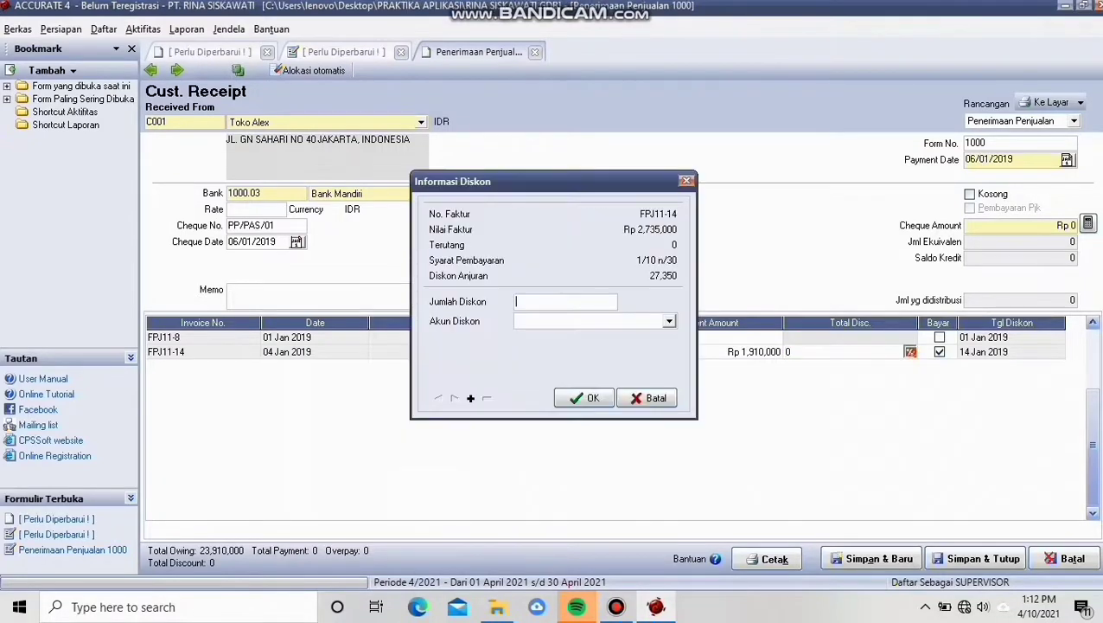
text(27)
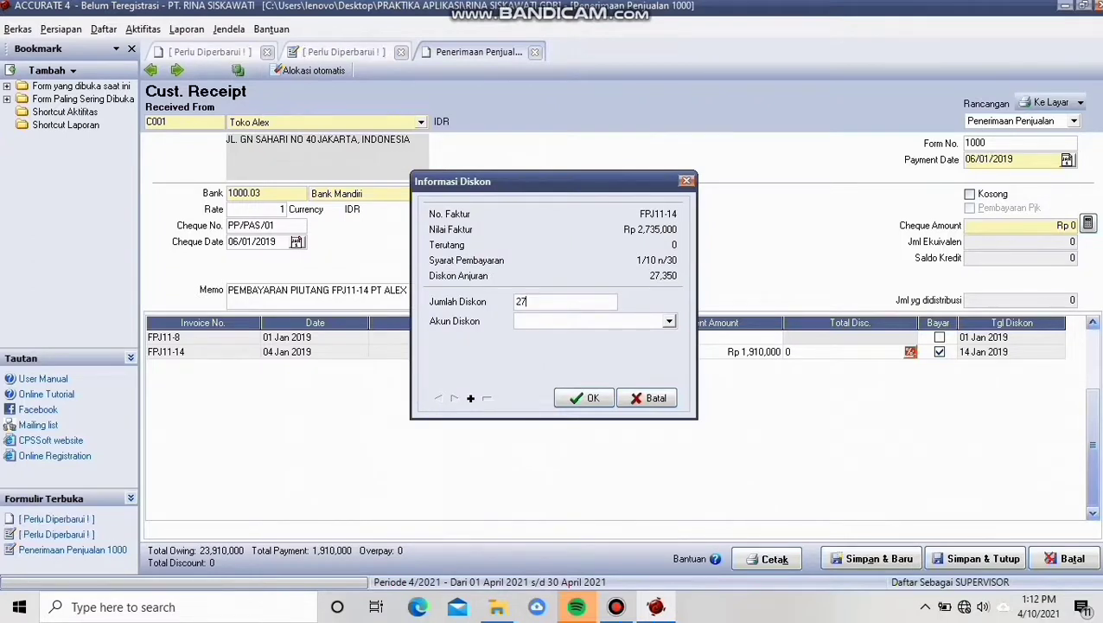
text(350)
key(Tab)
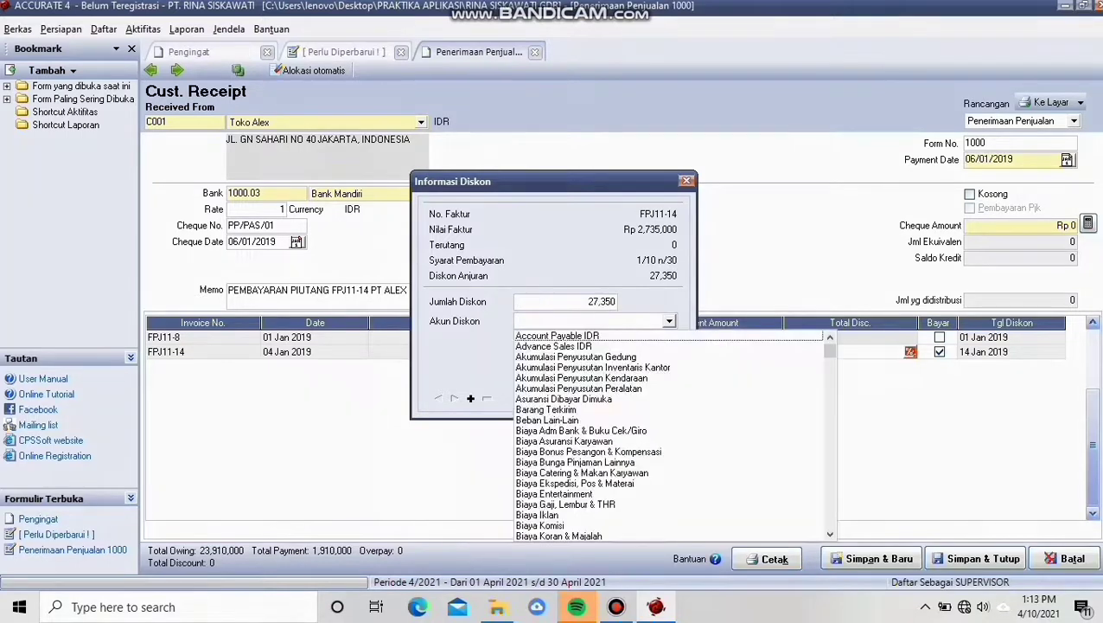
Step: Assign the discount account Potongan Penjualan to the discount of invoice FPJ11-14 and apply it to the receipt
key(Down)
key(Down)
key(Down)
key(Down)
key(Down)
key(Down)
key(Down)
key(Down)
key(Down)
key(Down)
key(Down)
key(Down)
key(Down)
key(Down)
key(Down)
key(Down)
key(Down)
key(Down)
key(Down)
key(Down)
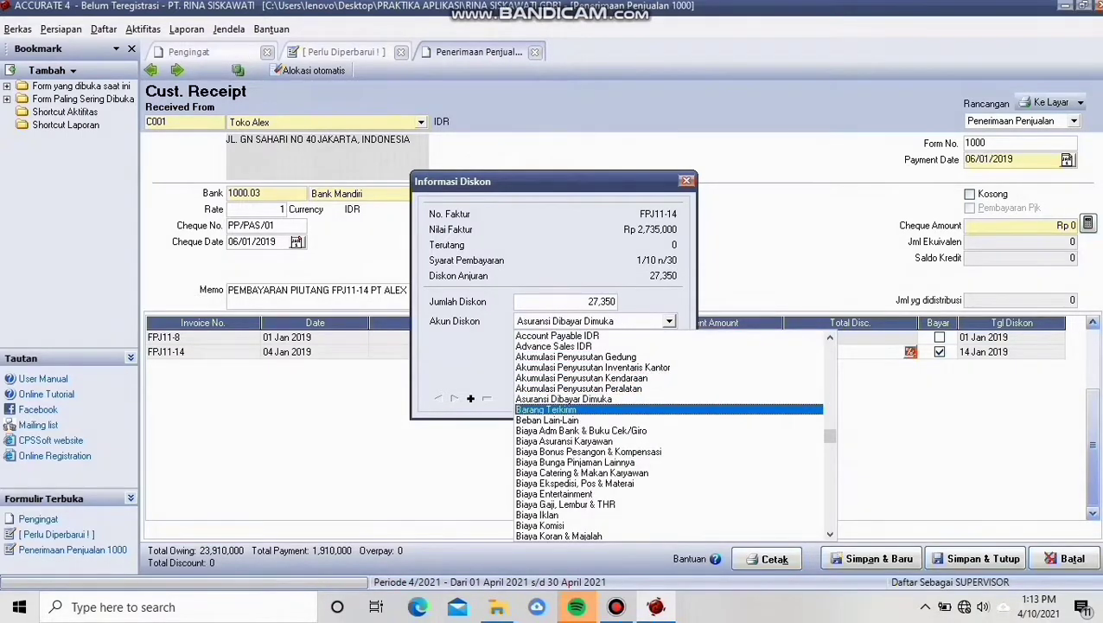
key(Down)
key(Down)
key(Down)
key(Down)
key(Down)
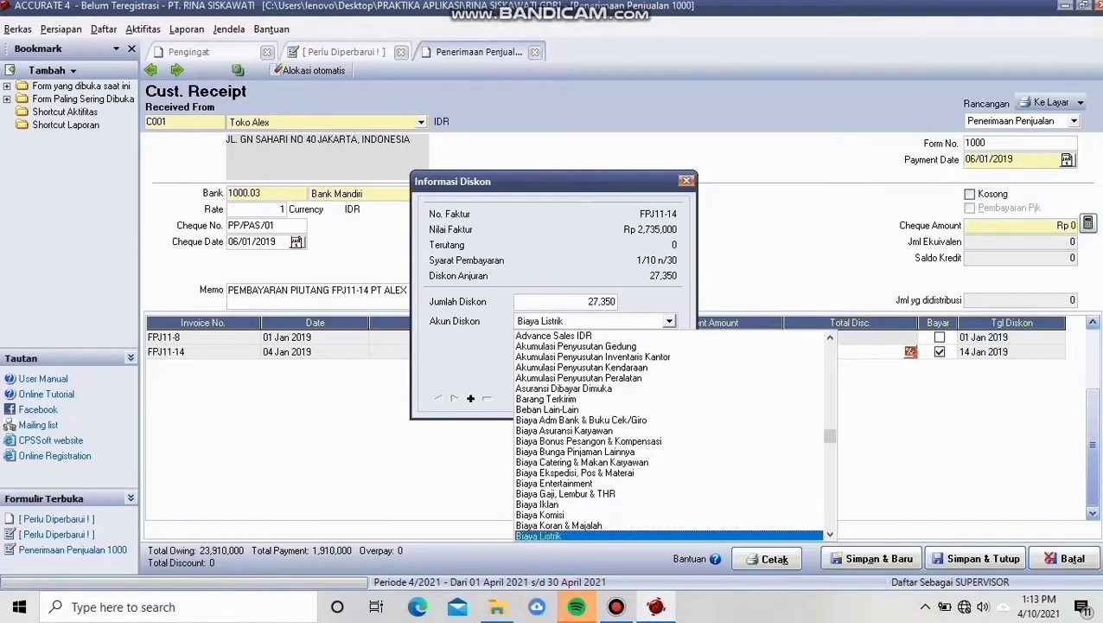
key(Down)
key(Down)
key(Down)
key(Down)
key(Down)
key(Down)
key(Down)
key(Down)
key(Down)
key(Down)
key(Down)
key(Down)
key(Down)
key(Down)
key(Down)
key(Down)
key(Down)
key(Down)
key(Down)
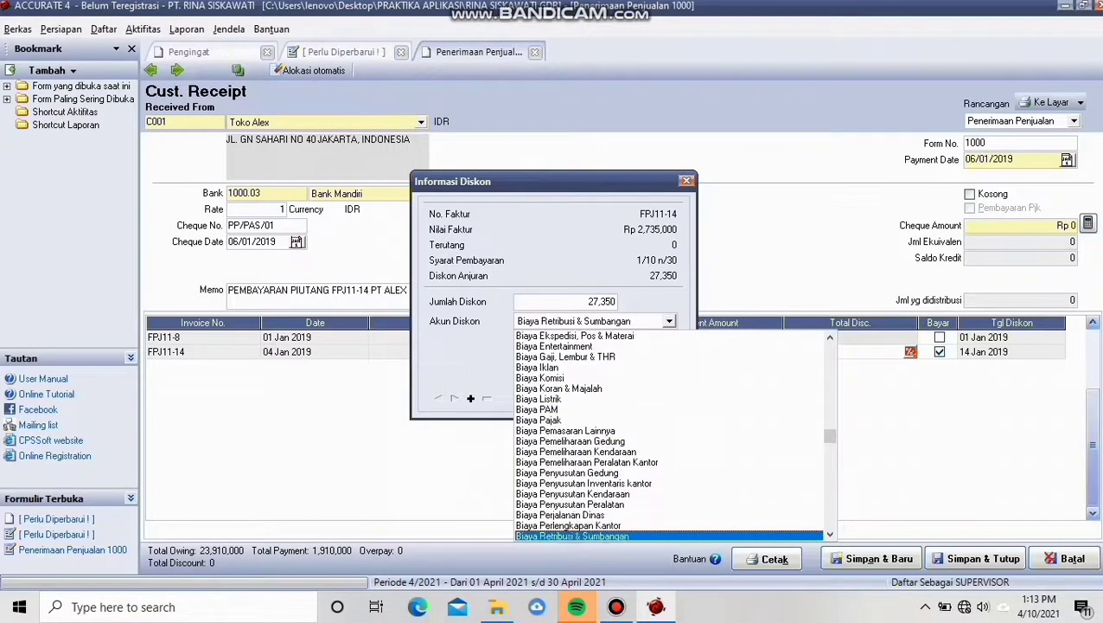
key(Down)
key(Down)
key(Down)
key(Down)
key(Down)
key(Down)
key(Down)
key(Down)
key(Down)
key(Down)
key(Down)
key(Down)
key(Down)
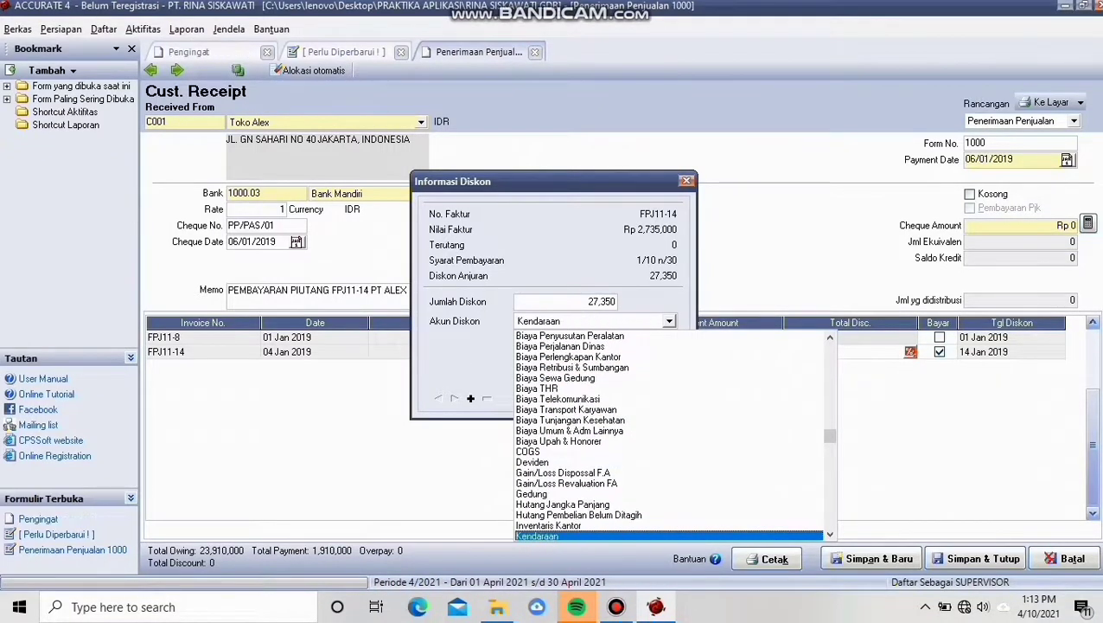
key(Down)
key(Down)
key(Down)
key(Down)
key(Down)
key(Down)
key(Down)
key(Down)
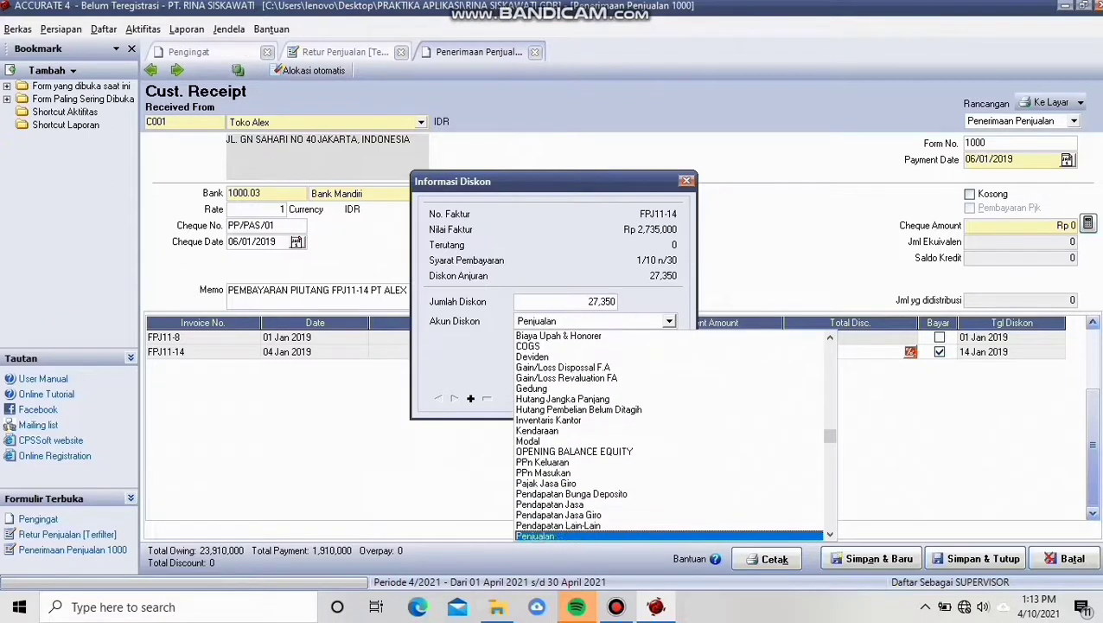
key(Down)
key(Down)
key(Down)
key(Down)
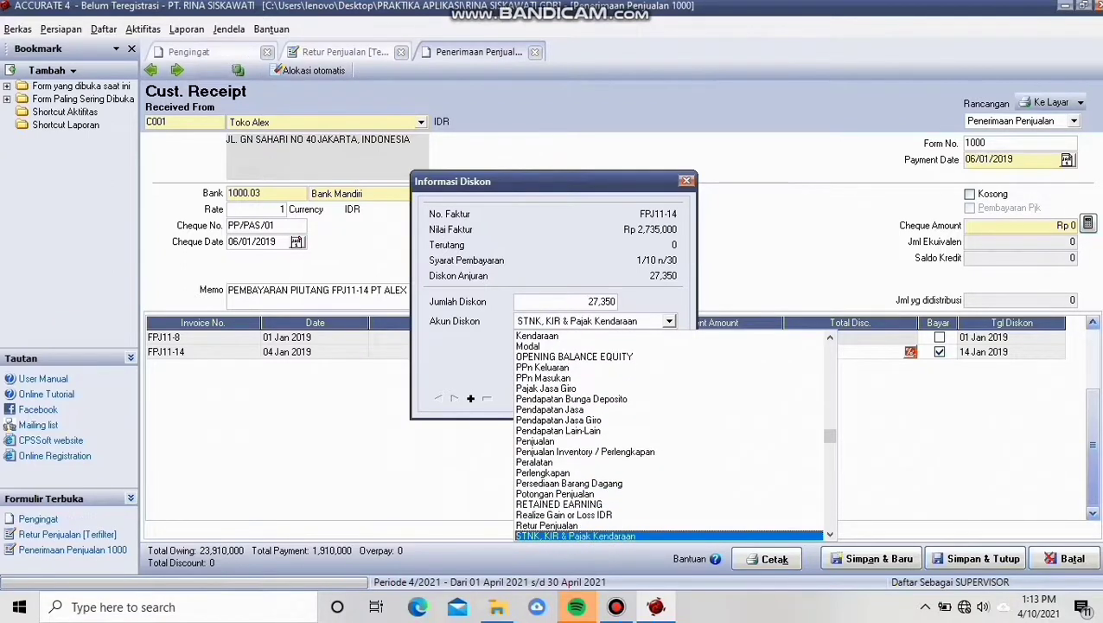
key(Down)
key(Down)
key(Down)
key(Down)
key(Up)
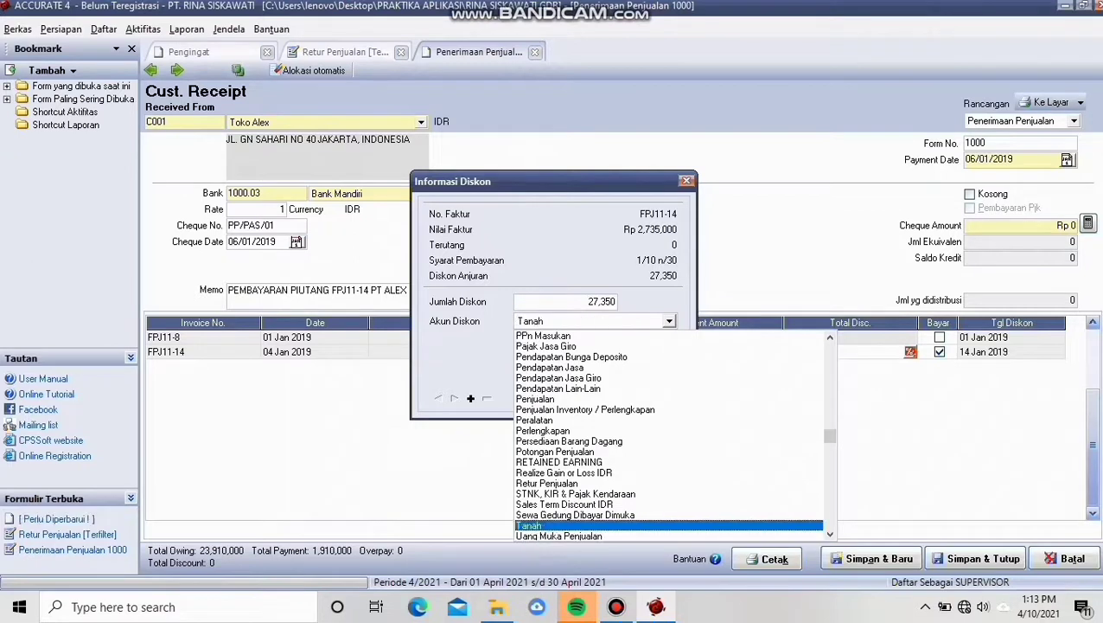
key(Up)
key(Up)
key(Up)
key(Up)
key(Up)
key(Up)
key(Up)
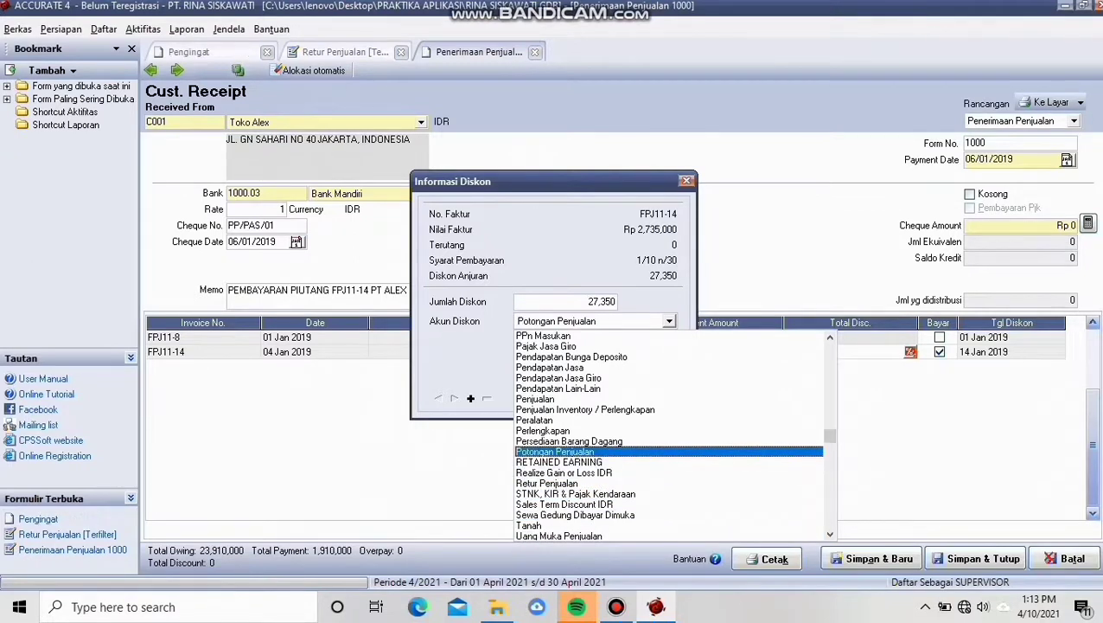
key(Return)
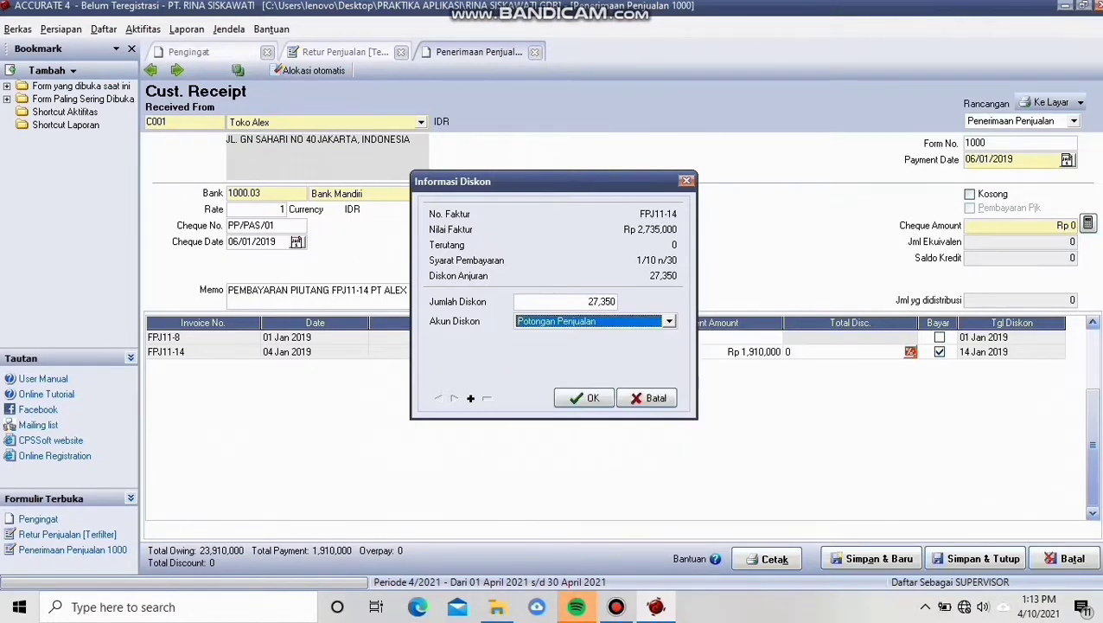
key(Return)
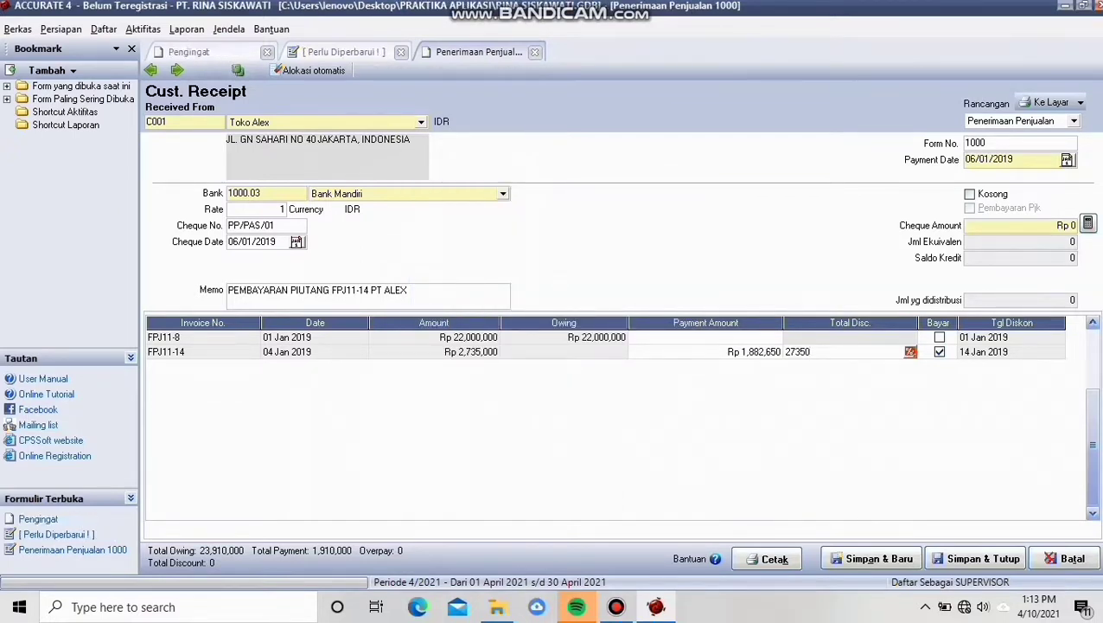
key(Return)
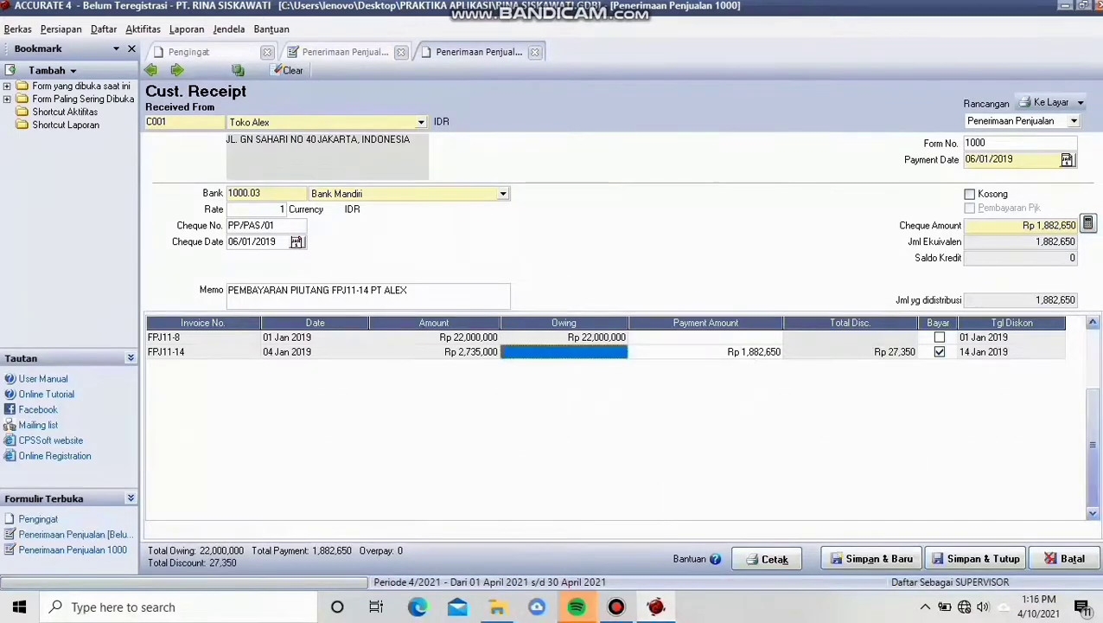
Step: Check the discount details of invoice FPJ11-14, and save and close the customer receipt
right_click(616, 354)
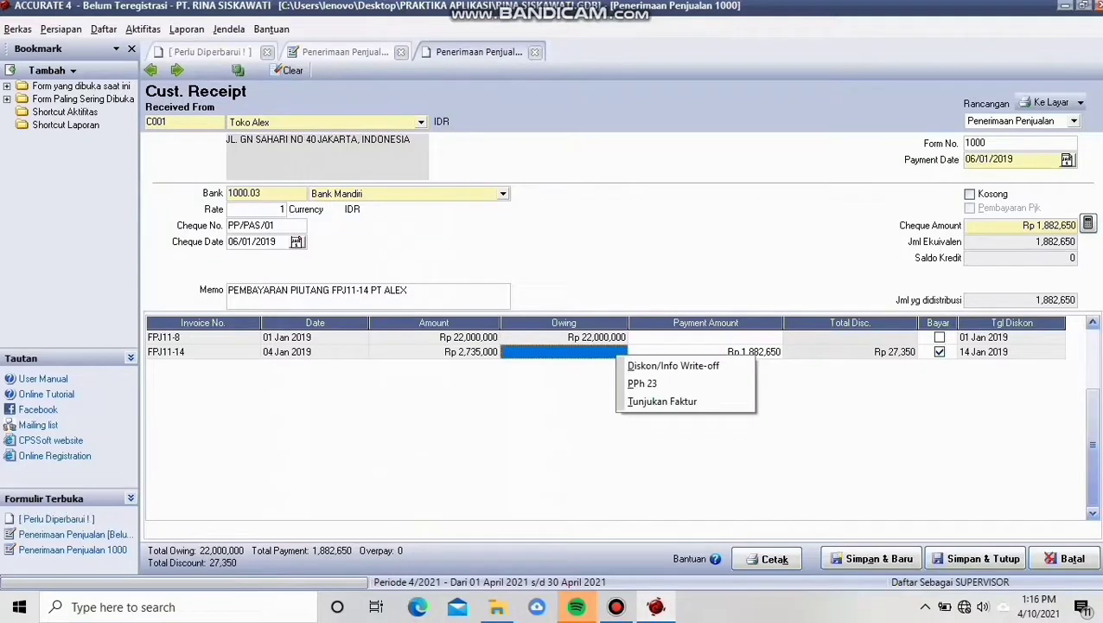
click(673, 366)
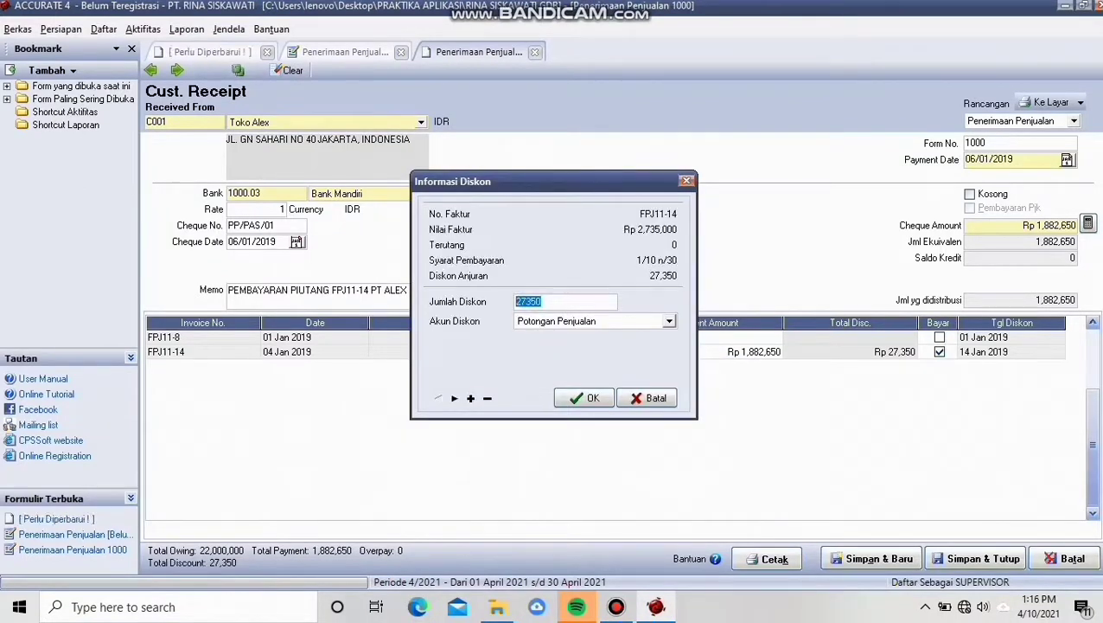
key(Return)
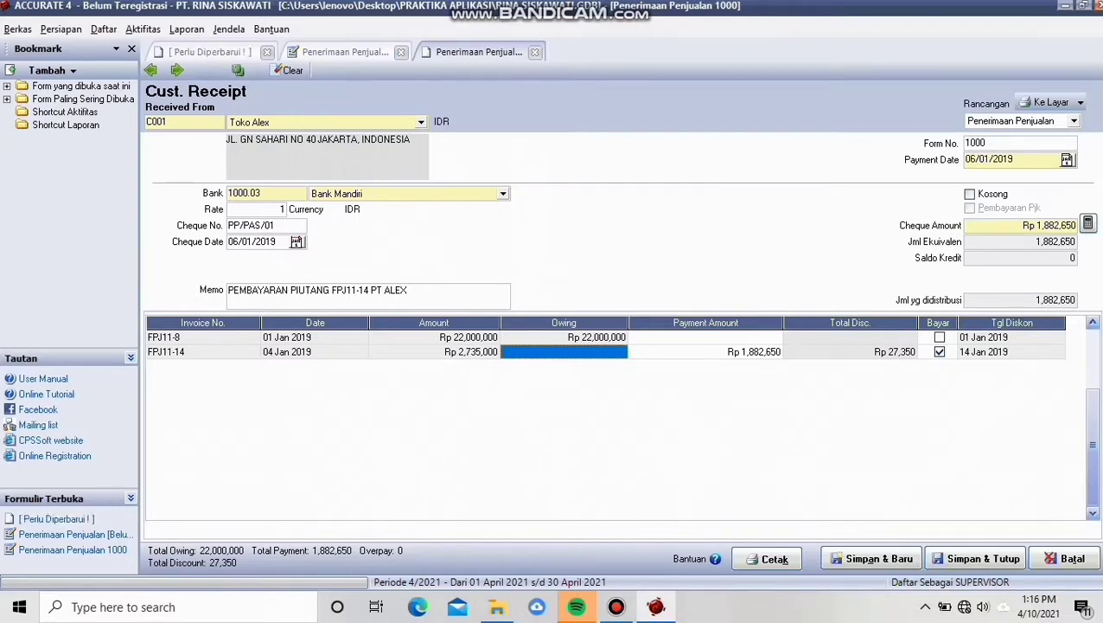
click(976, 559)
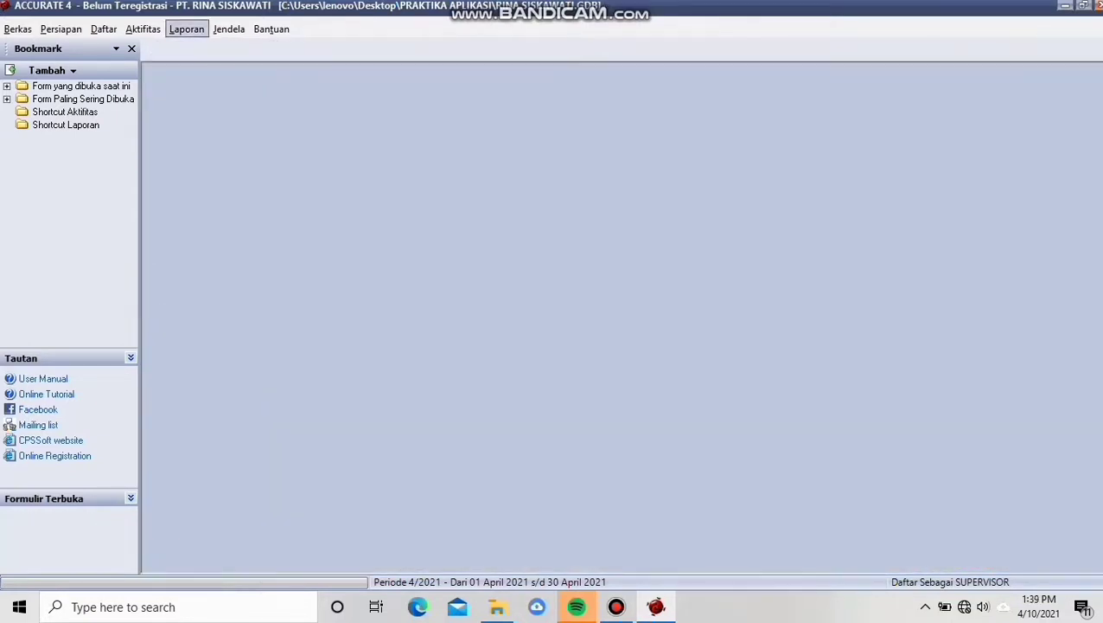
Step: Generate the Neraca (Standar) financial report as of 31/01/19 from the report list
click(186, 29)
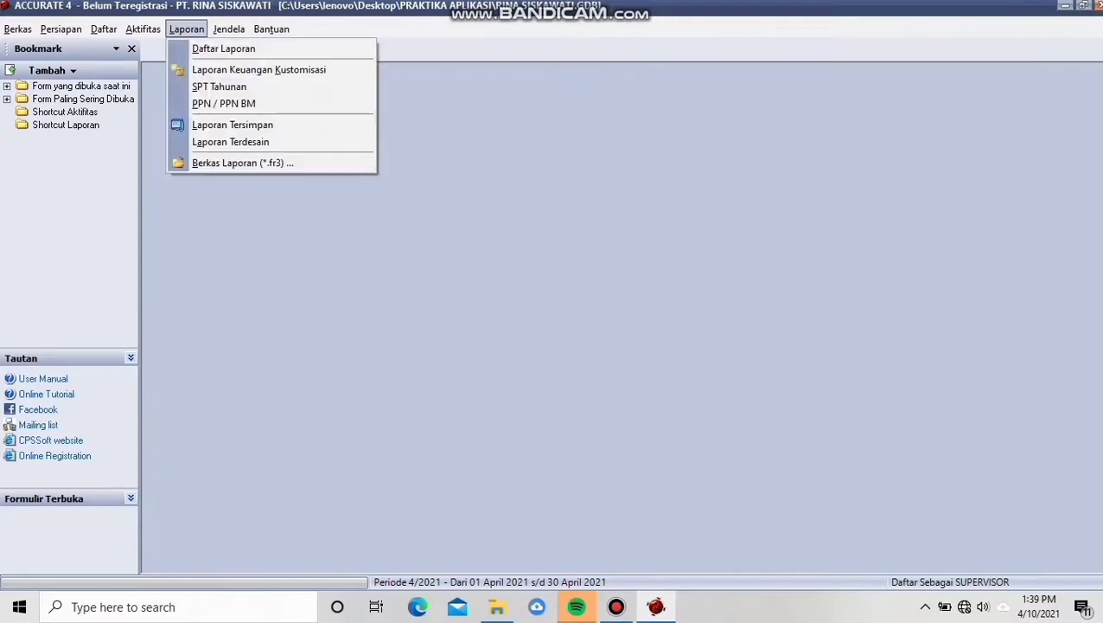
click(203, 47)
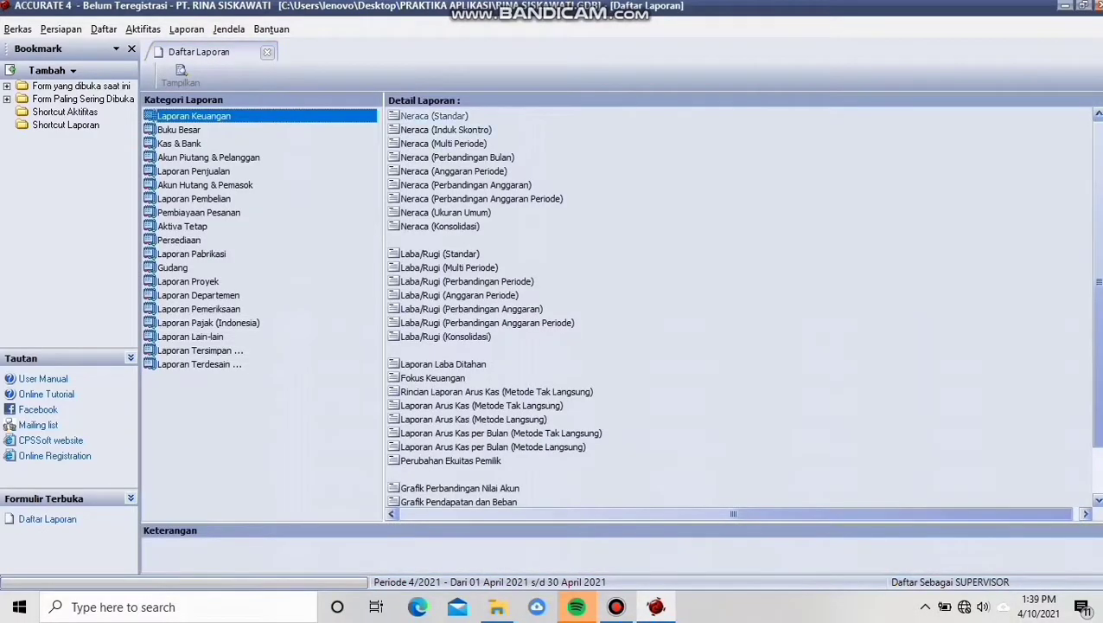
click(435, 116)
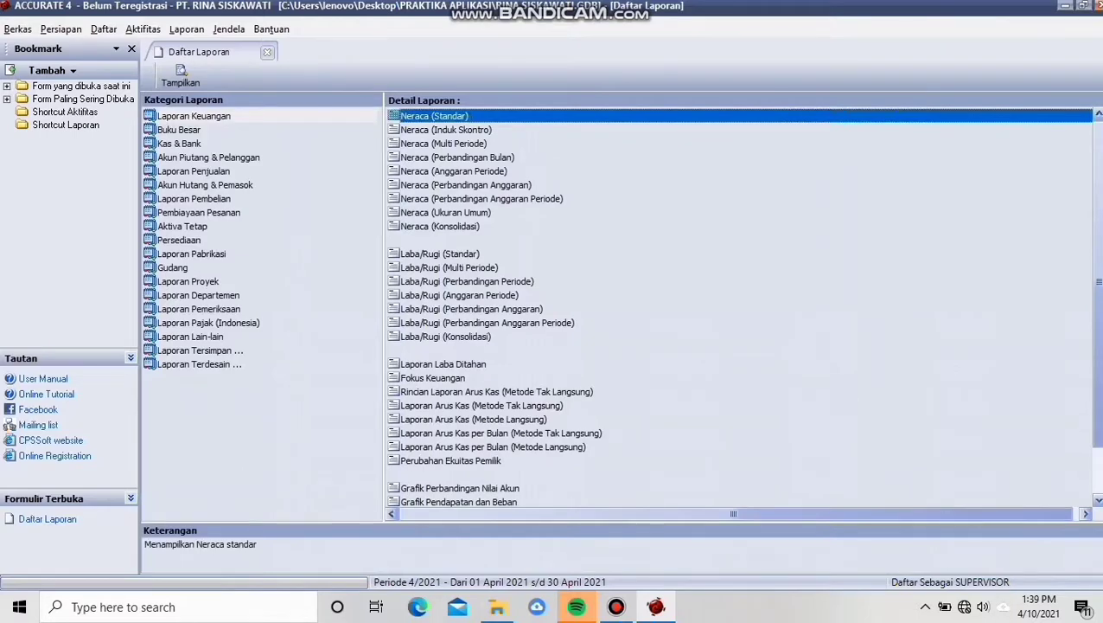
double_click(435, 116)
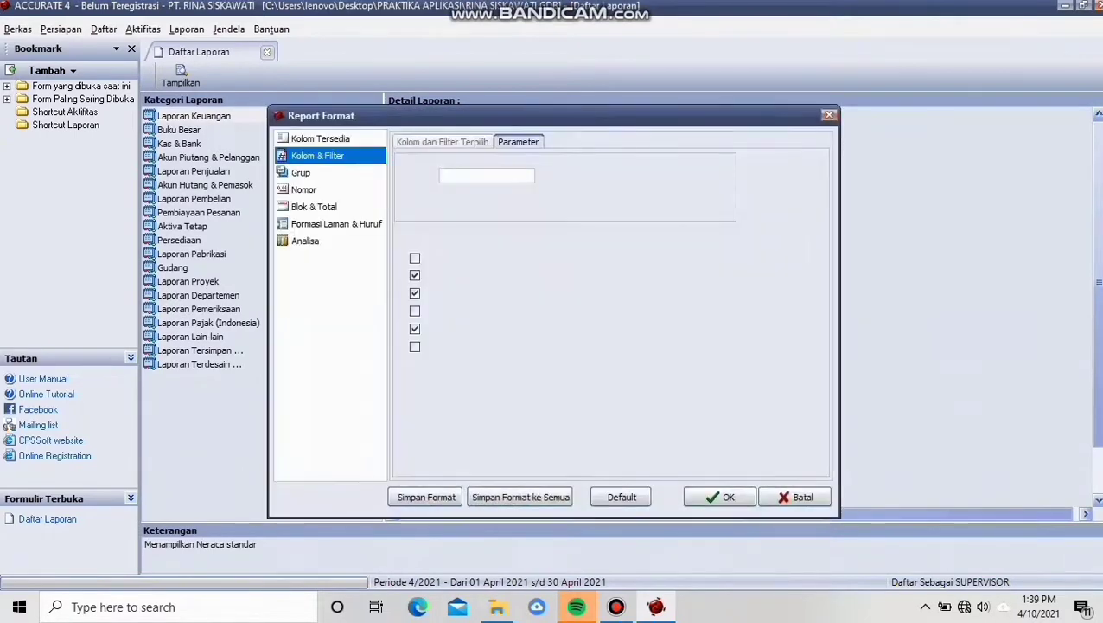
drag(488, 175, 440, 175)
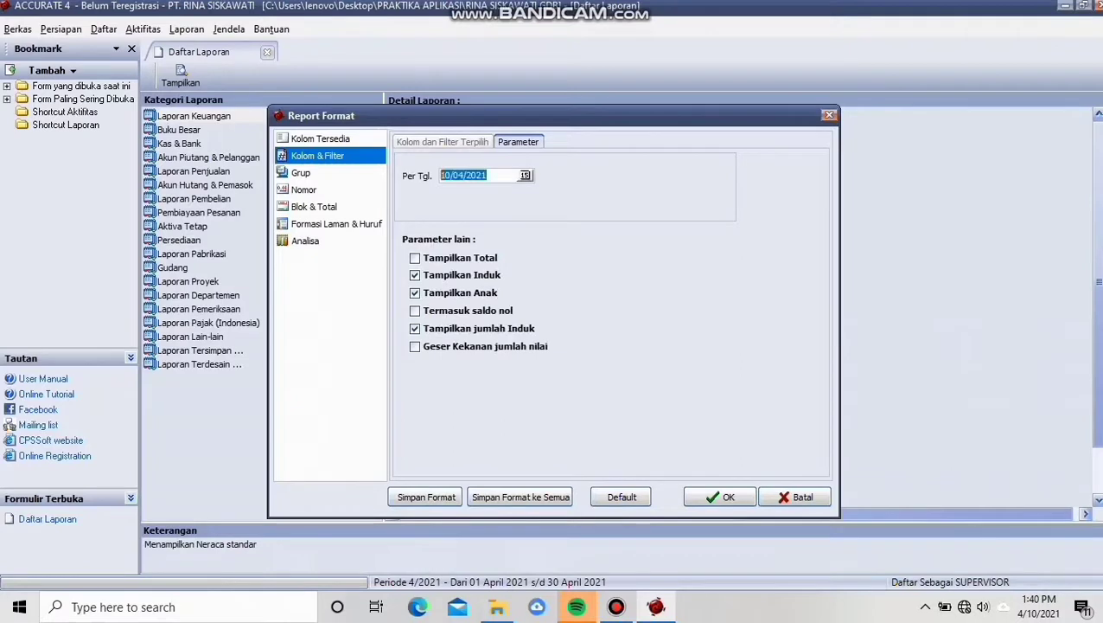
text(31/01/)
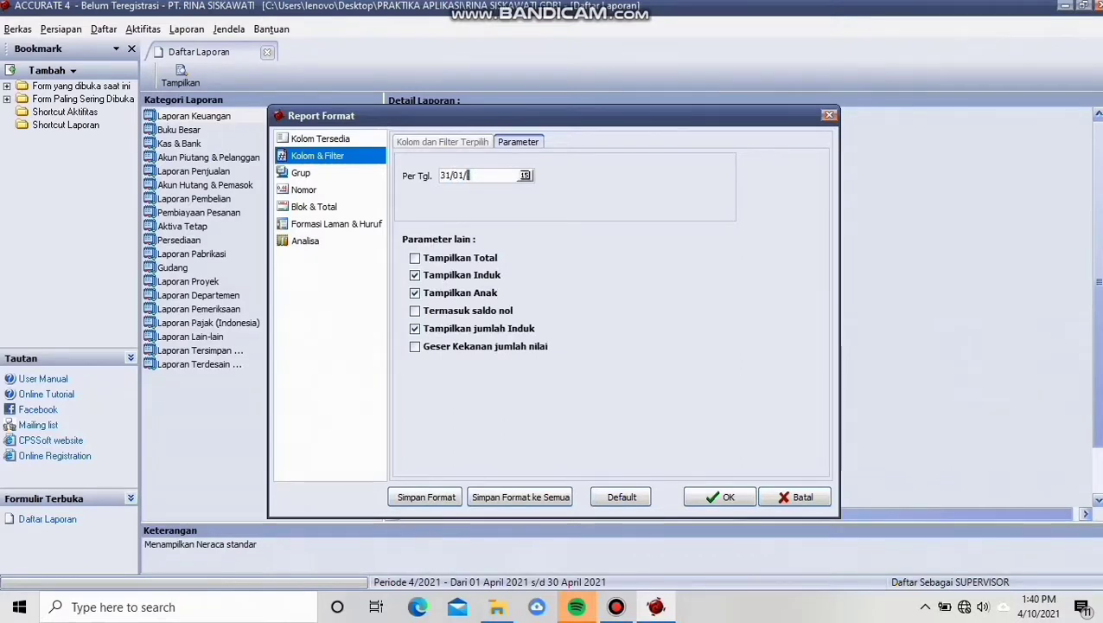
text(19)
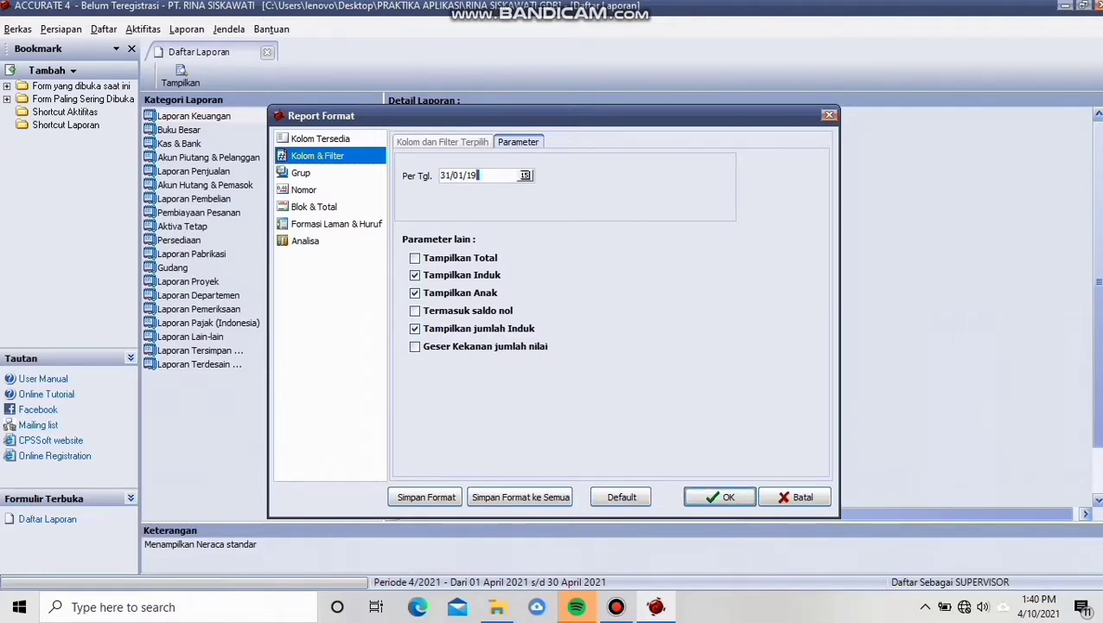
key(Return)
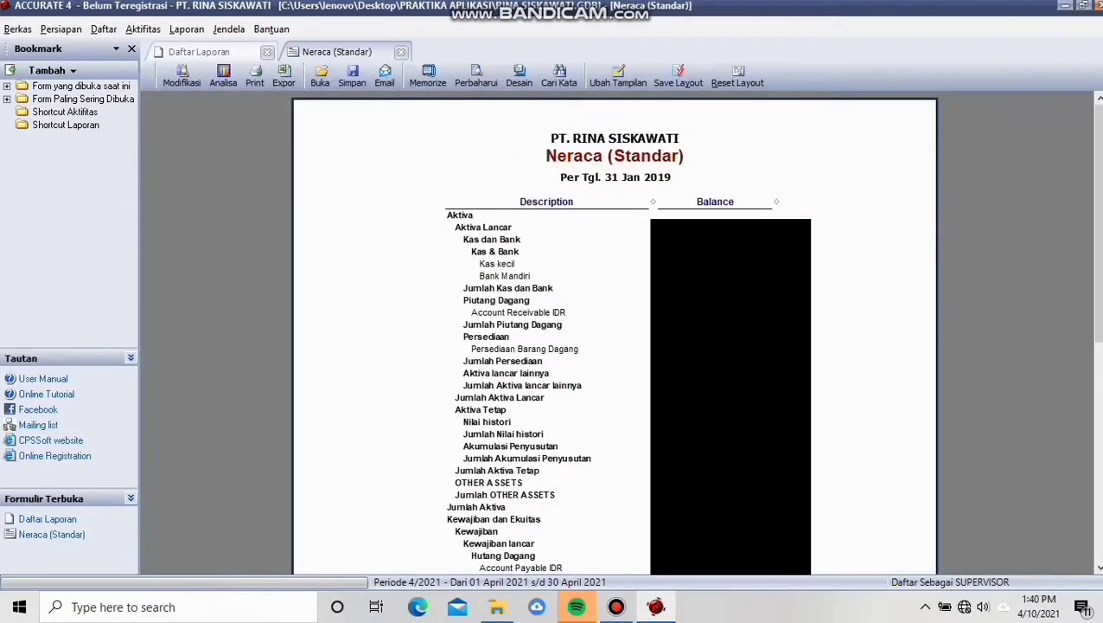
Step: Export all pages of the balance sheet to a PDF named "NERACA SETELAH PENJUALAN" in the PRAKTIKA APLIKASI folder
scroll(613, 333, down, 5)
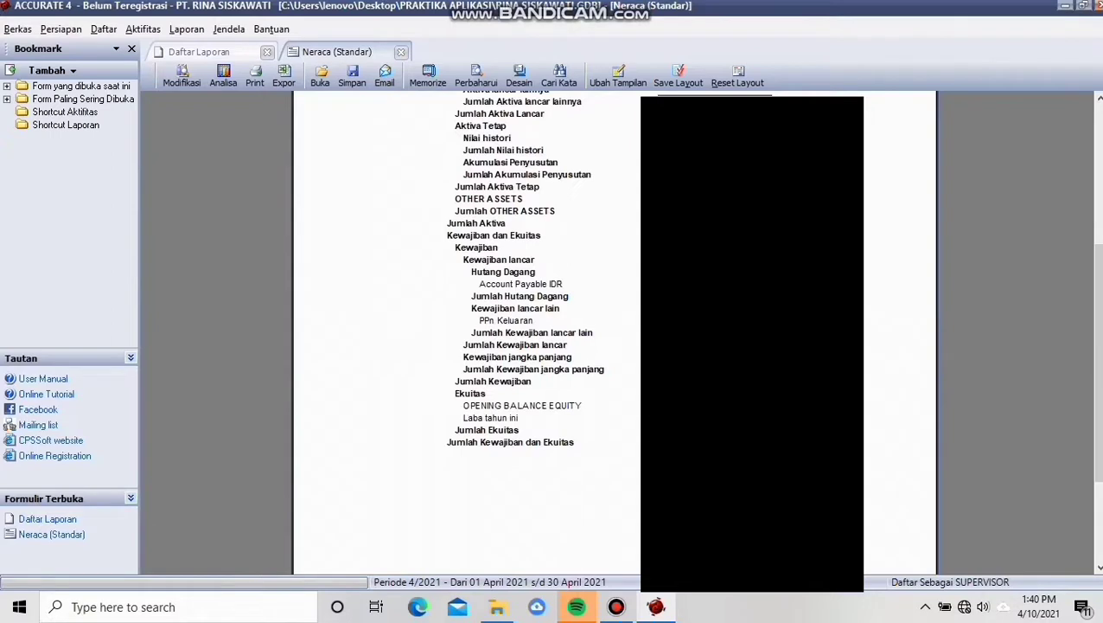
click(351, 76)
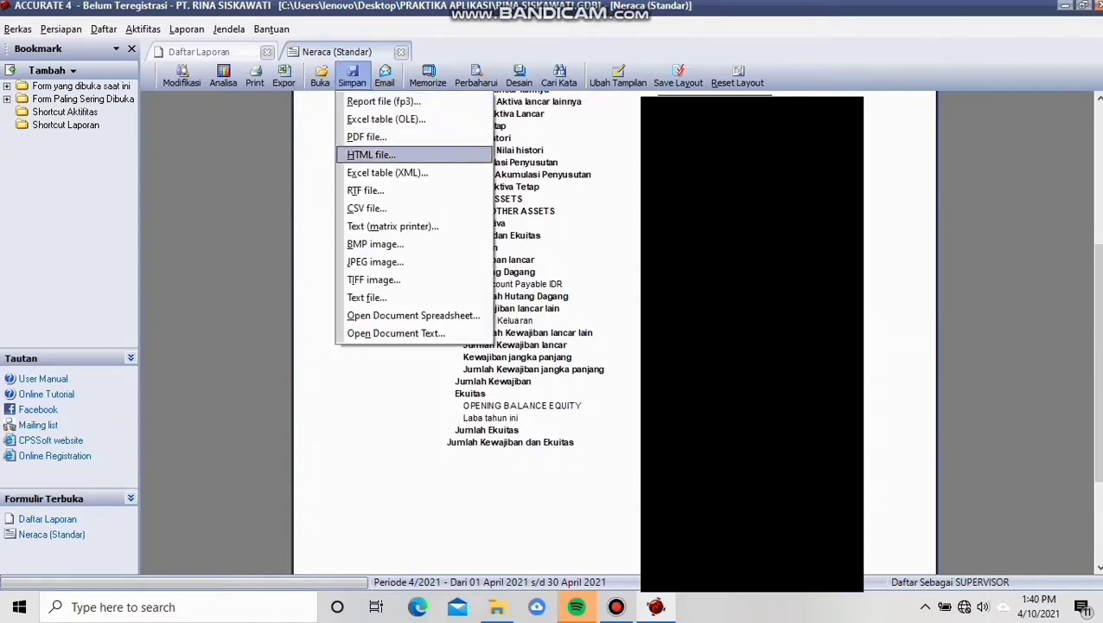
click(367, 137)
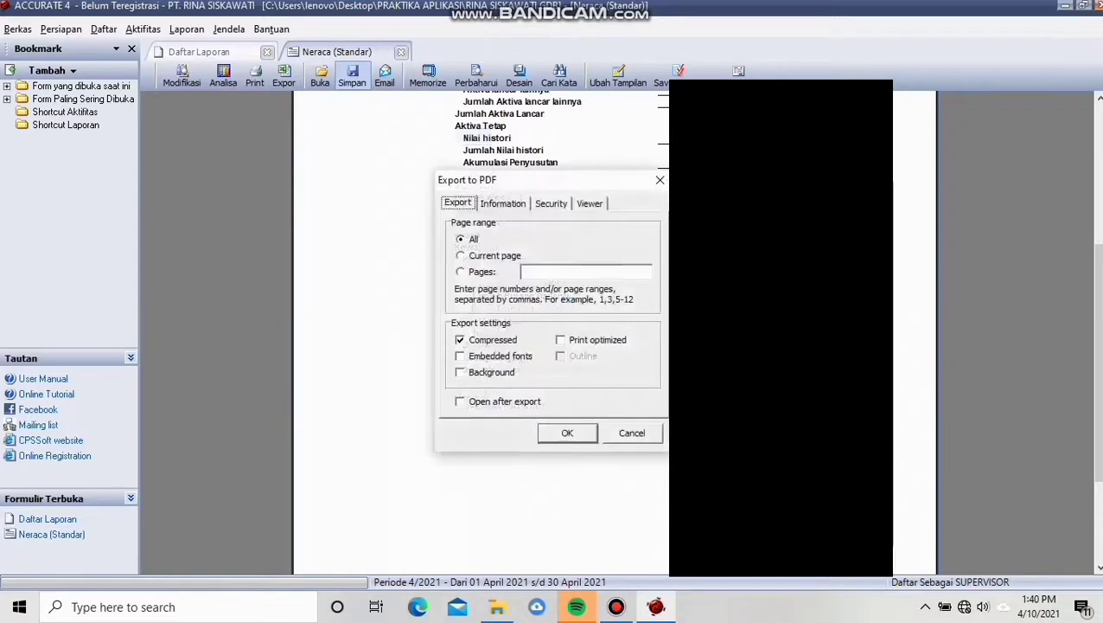
click(567, 432)
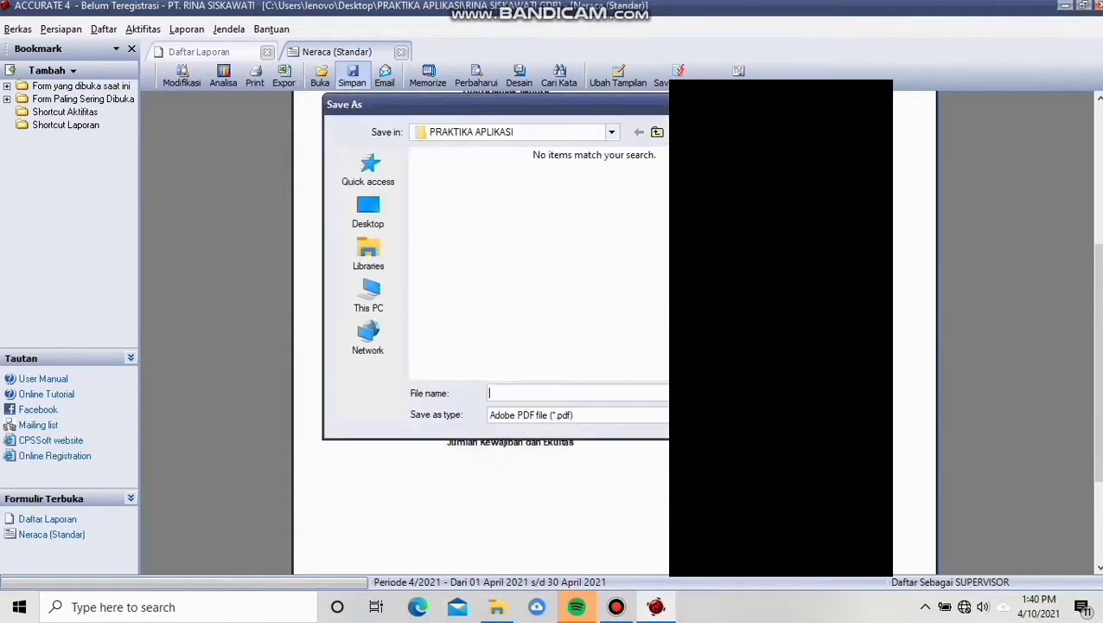
text(NERACA)
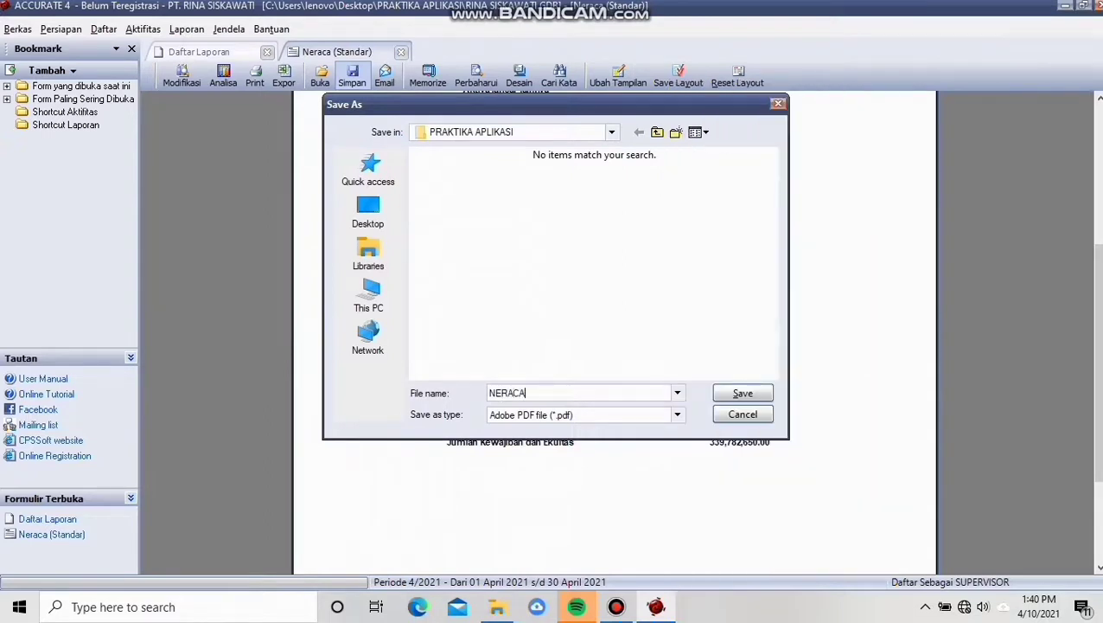
text( SETELAH PENJUALAN)
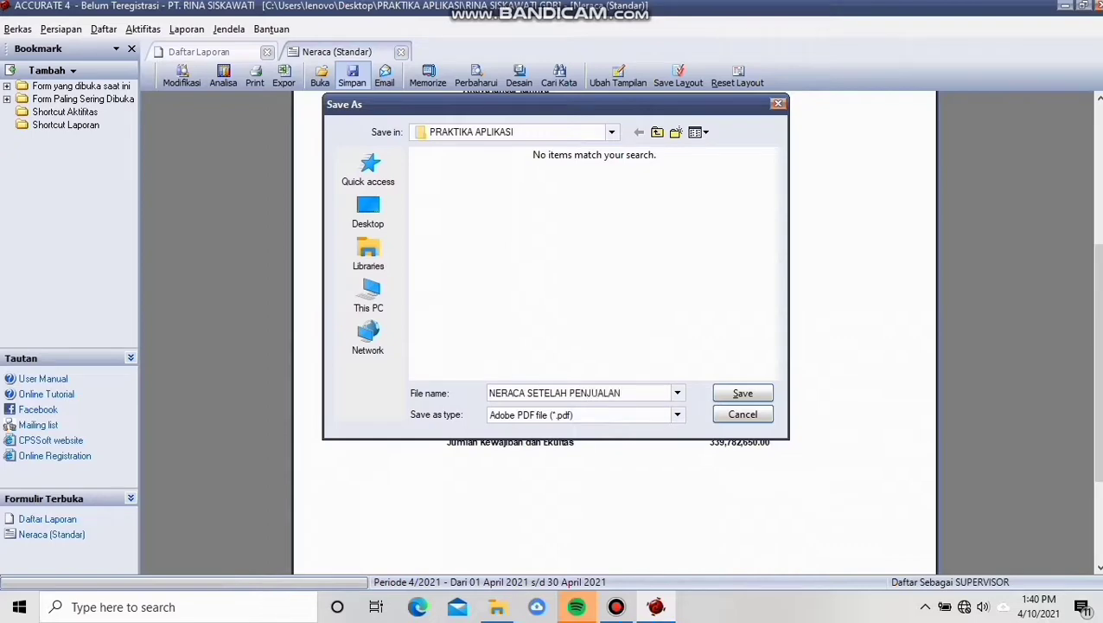
click(742, 392)
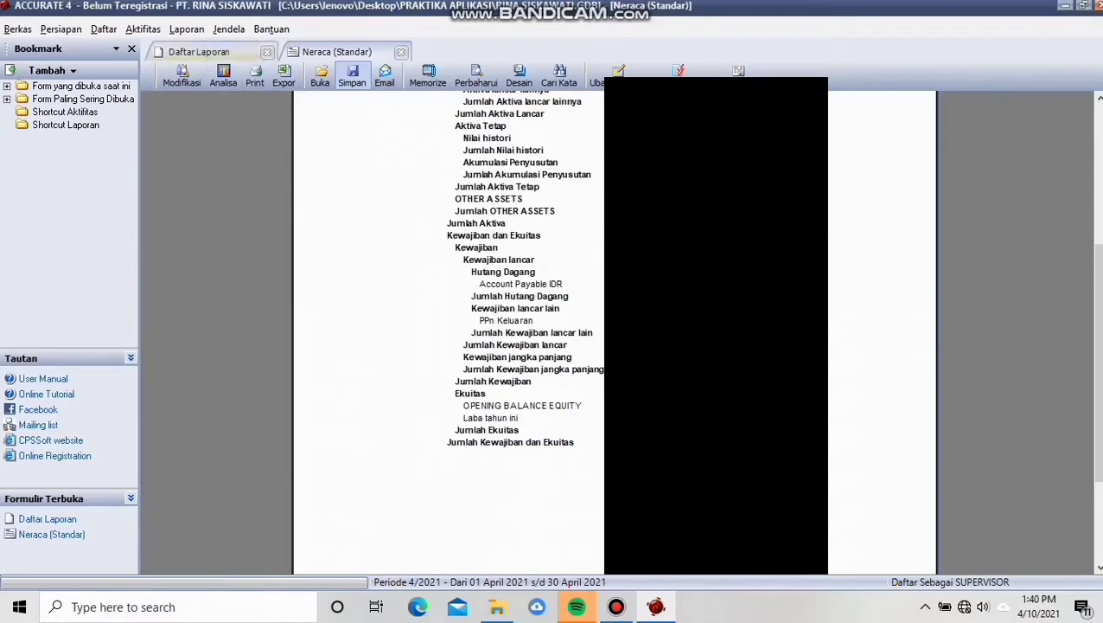
Step: Generate the Laba/Rugi (Standar) report for the period 01/01/2019 to 31/01/19 from the report list
click(201, 53)
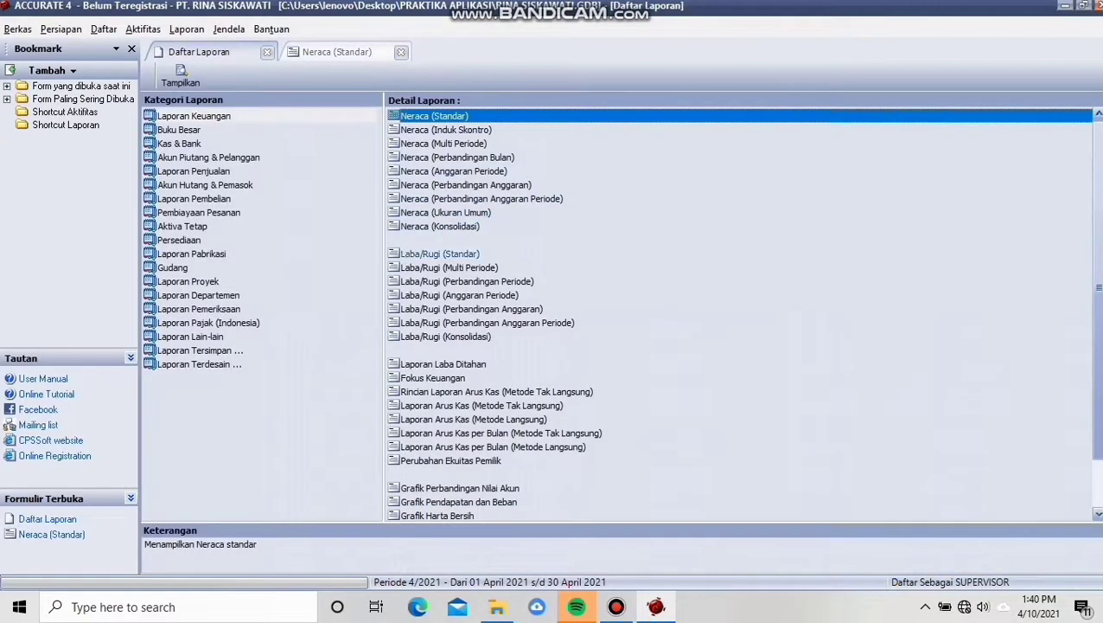
click(440, 254)
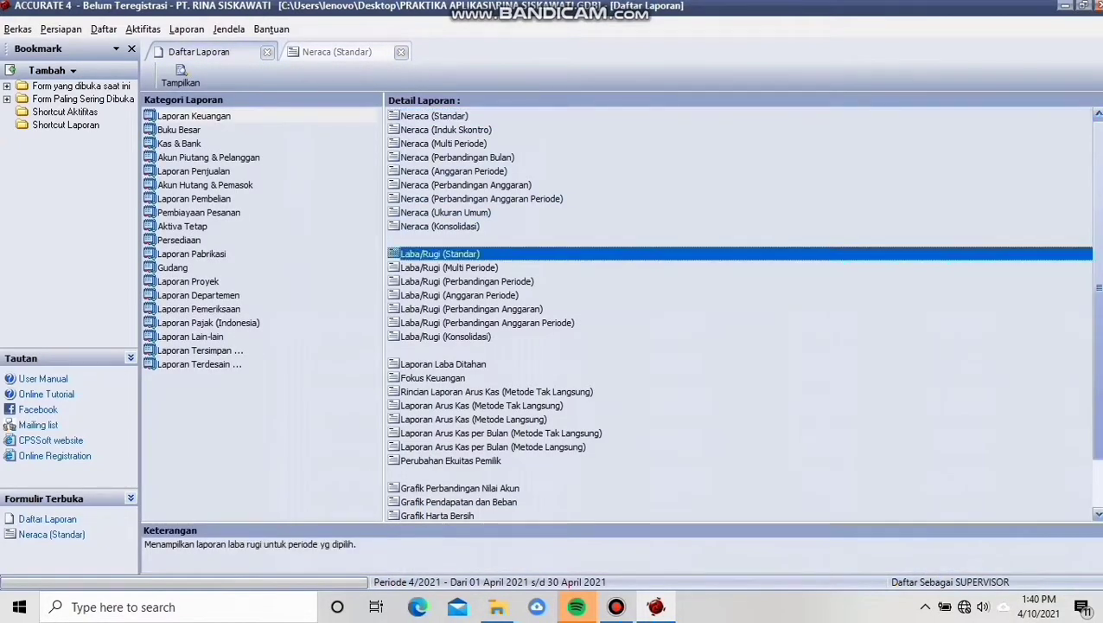
double_click(440, 255)
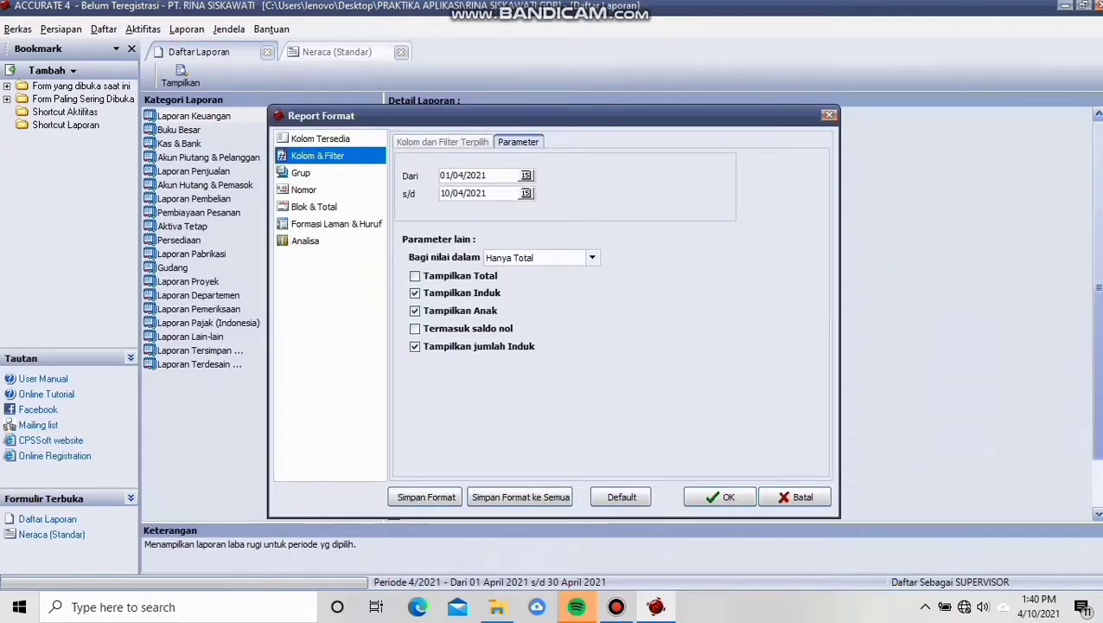
drag(486, 176, 441, 176)
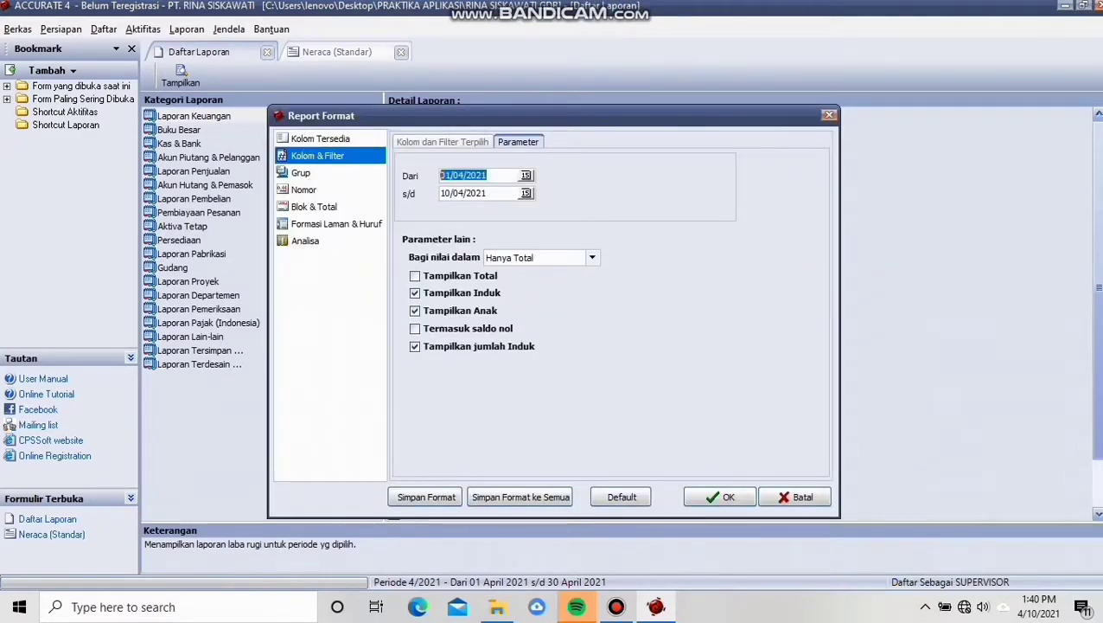
text(01/01/)
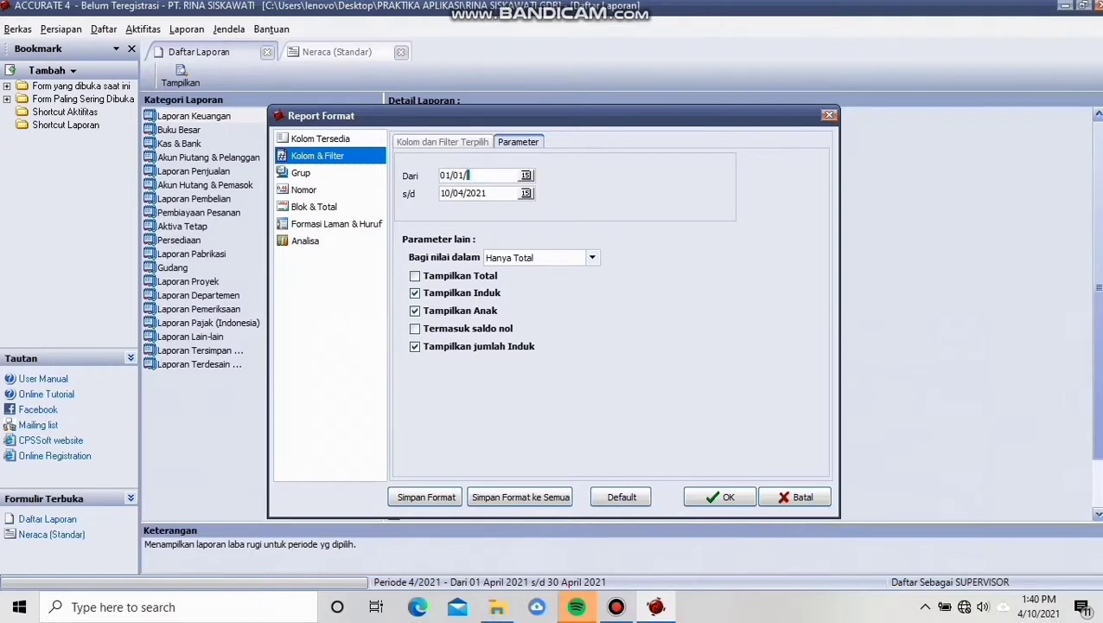
text(2019)
drag(487, 193, 453, 193)
text(31/01/19)
key(Return)
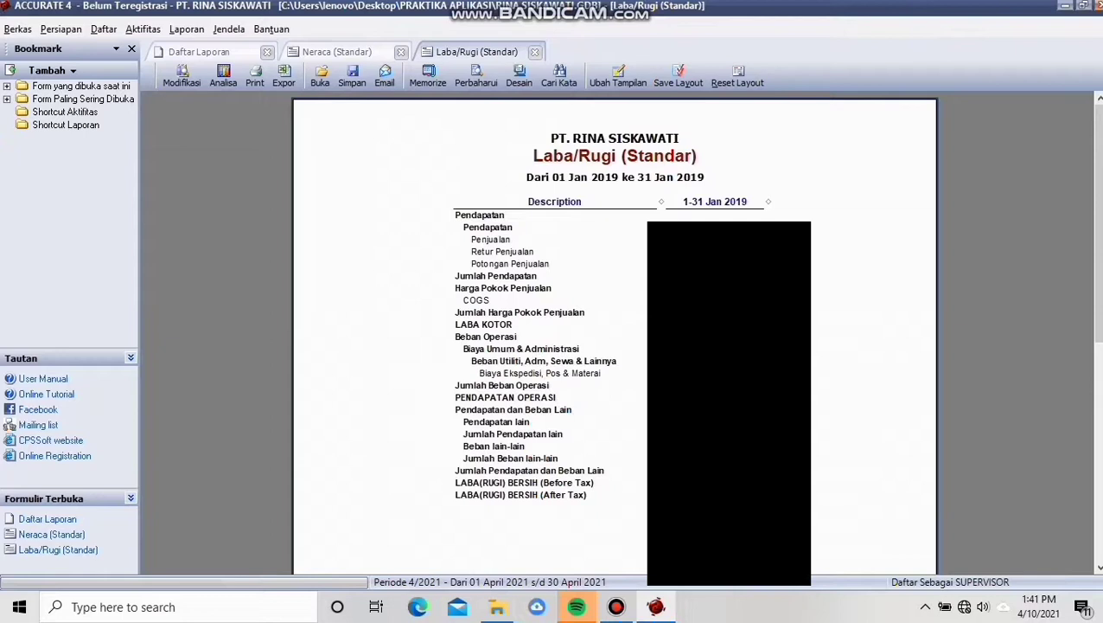
Step: Export the profit/loss report to a PDF named "LABA RUGI SETELAH PENJUALAN" in the PRAKTIKA APLIKASI folder
click(352, 76)
click(369, 137)
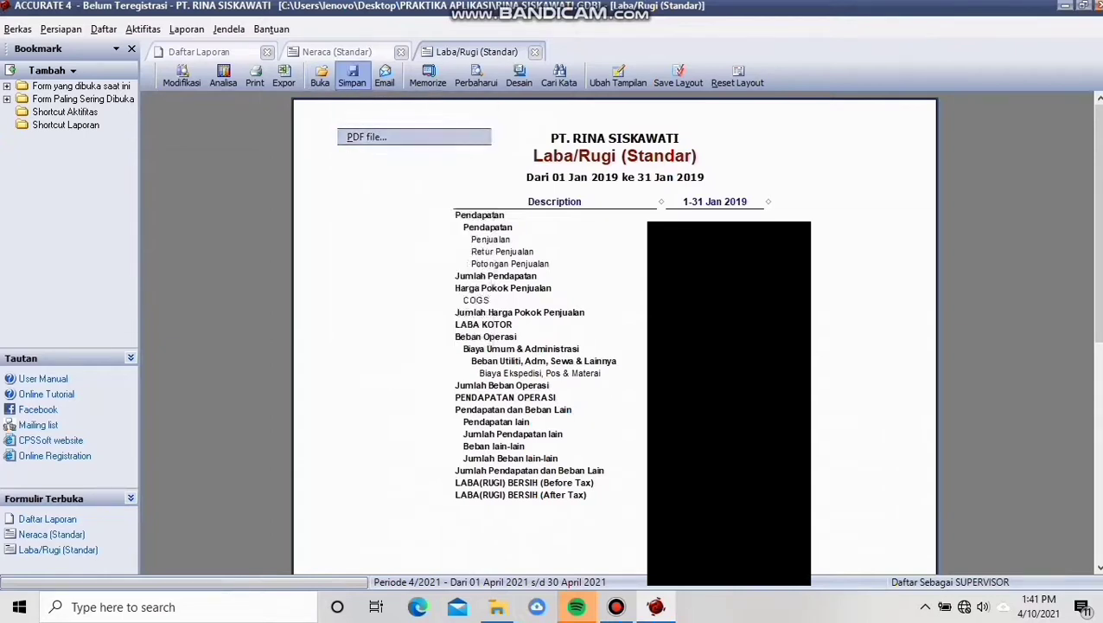
key(Return)
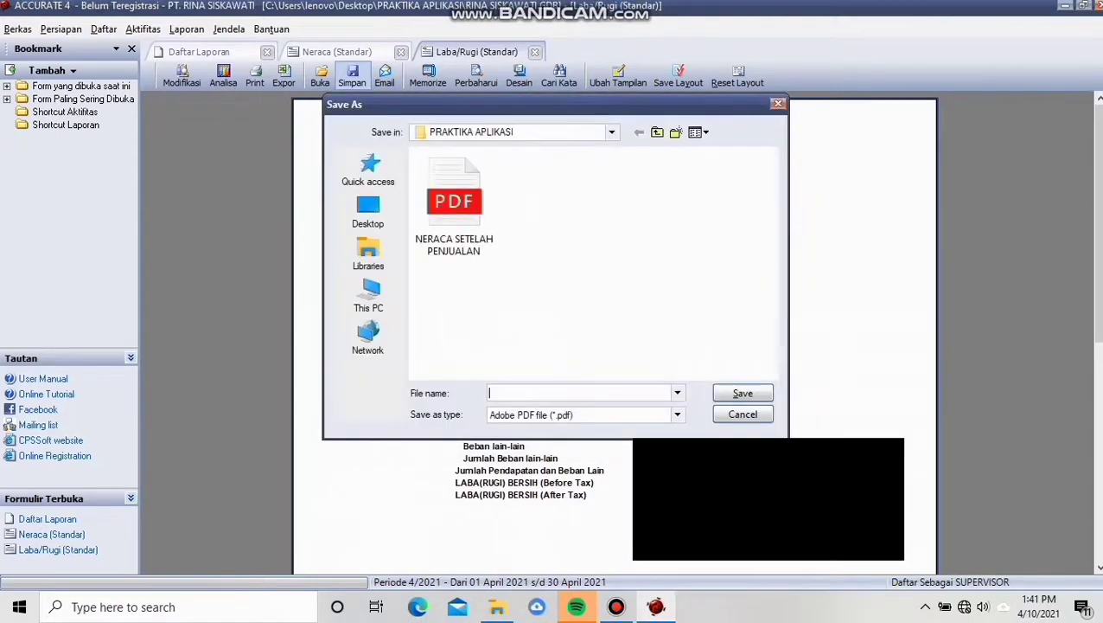
text(LABA RUGI 31 JAN)
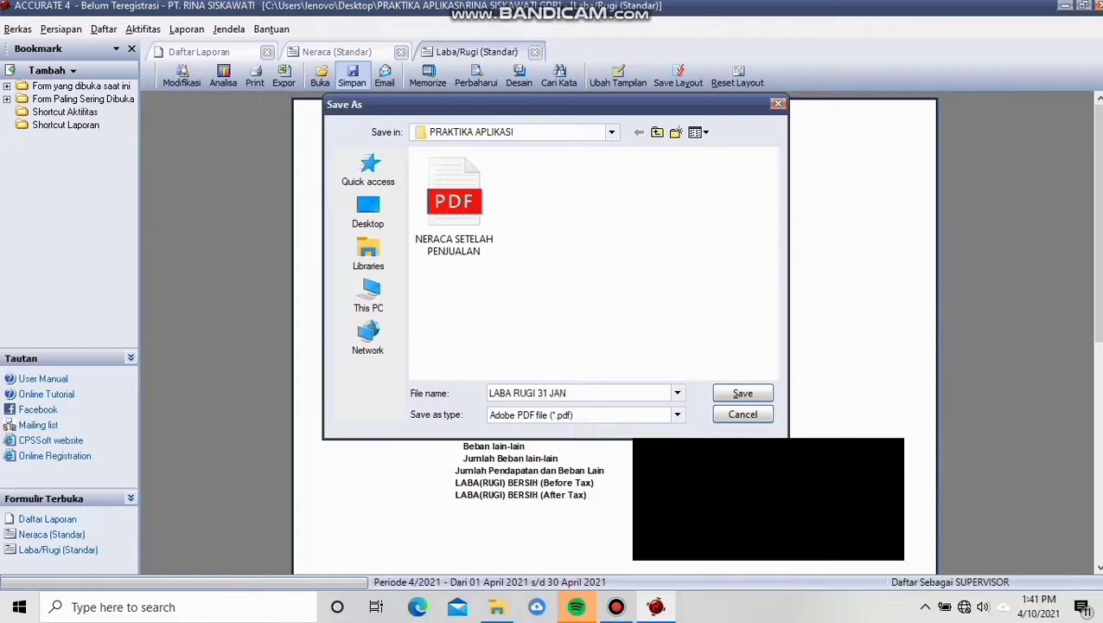
text( 1019)
key(BackSpace)
key(BackSpace)
key(BackSpace)
key(BackSpace)
text(2019)
key(BackSpace)
key(BackSpace)
key(BackSpace)
key(BackSpace)
key(BackSpace)
key(BackSpace)
key(BackSpace)
key(BackSpace)
key(BackSpace)
key(BackSpace)
key(BackSpace)
text(SETELAH PENJUALAN)
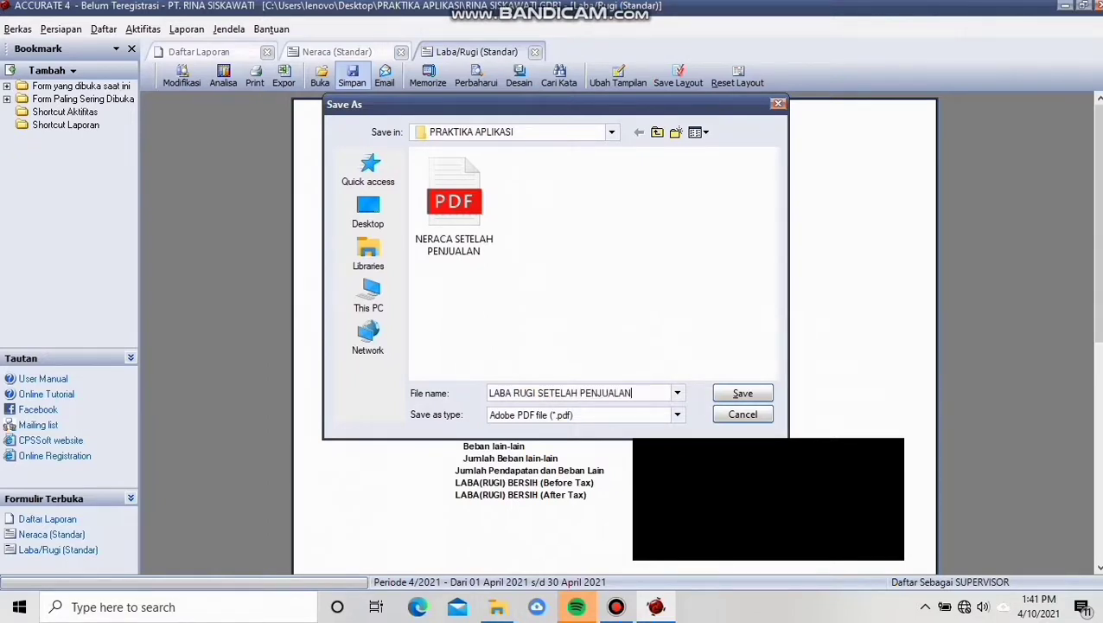
key(Return)
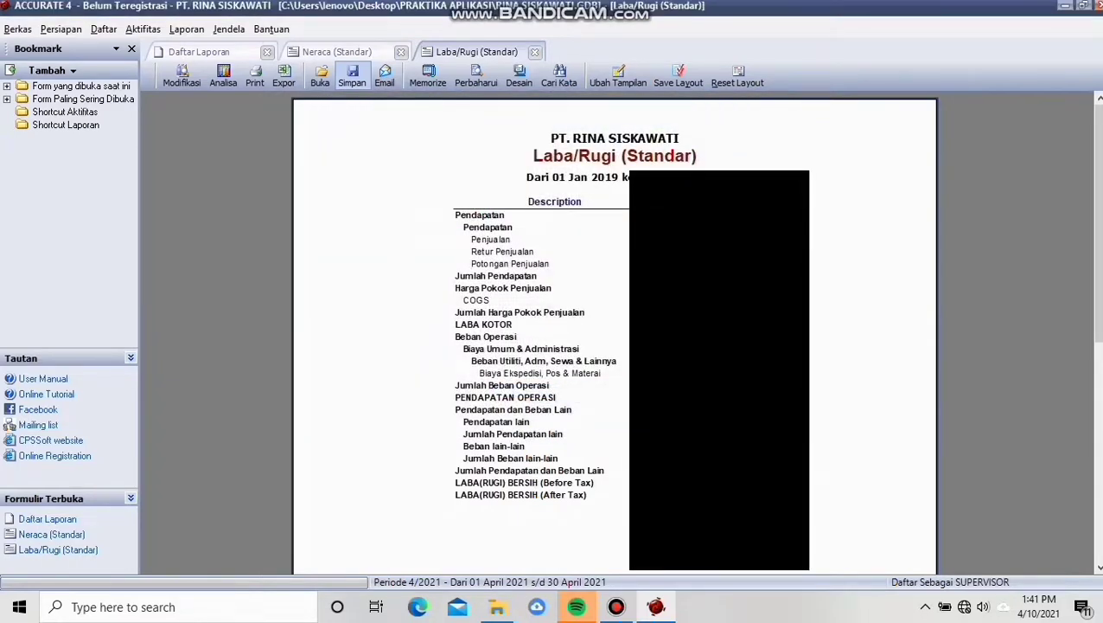
Step: Generate the Laporan Laba Ditahan report for the year 2019 from the report list
click(201, 52)
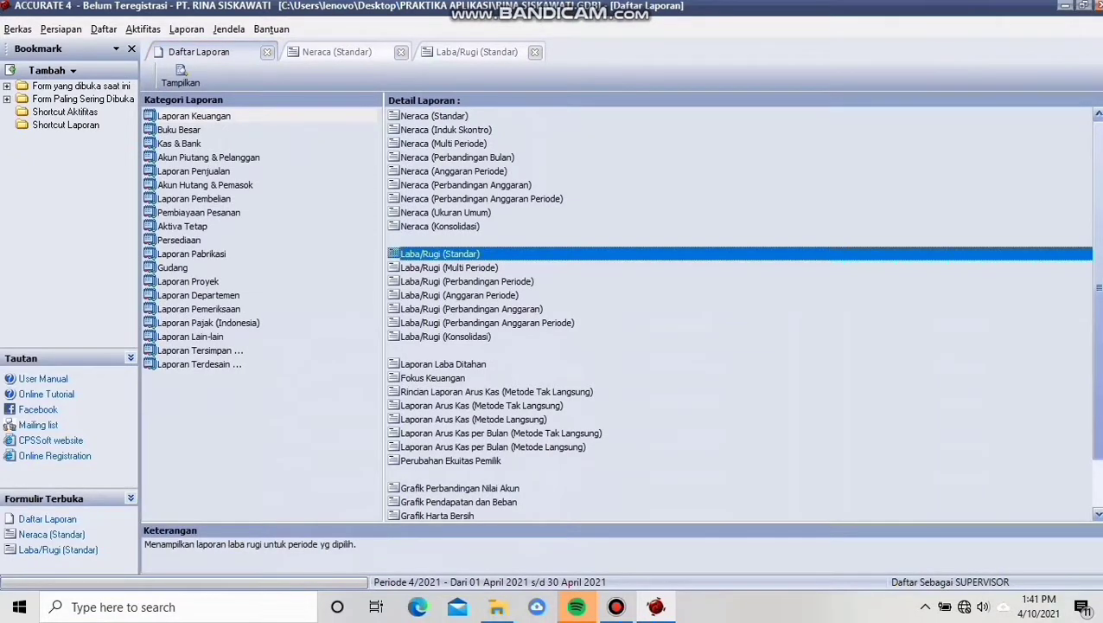
scroll(739, 314, down, 2)
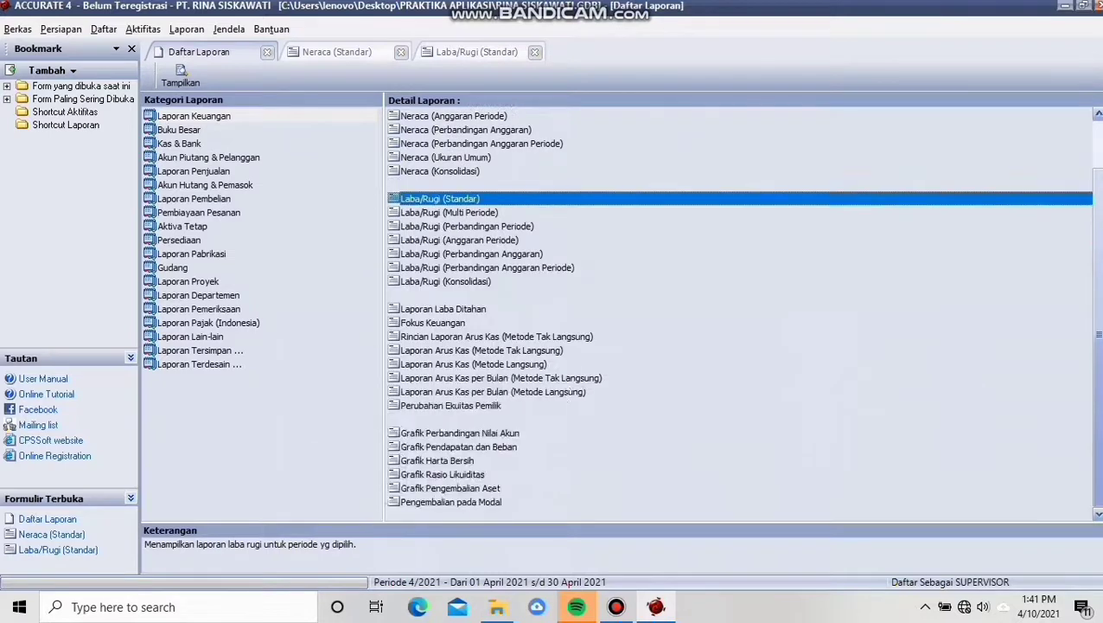
click(443, 309)
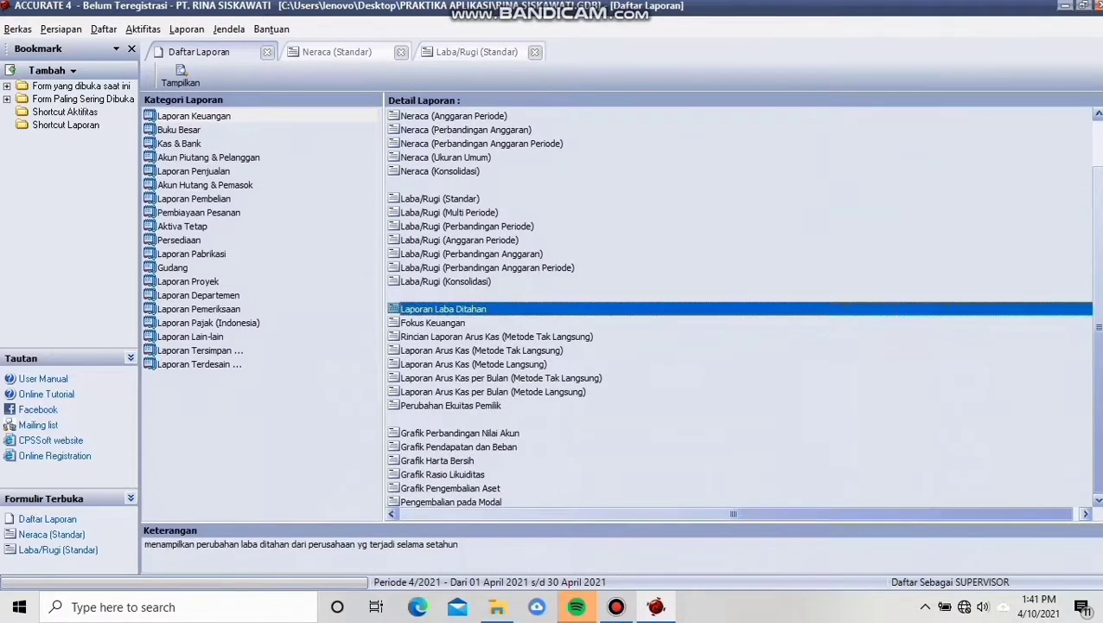
double_click(443, 309)
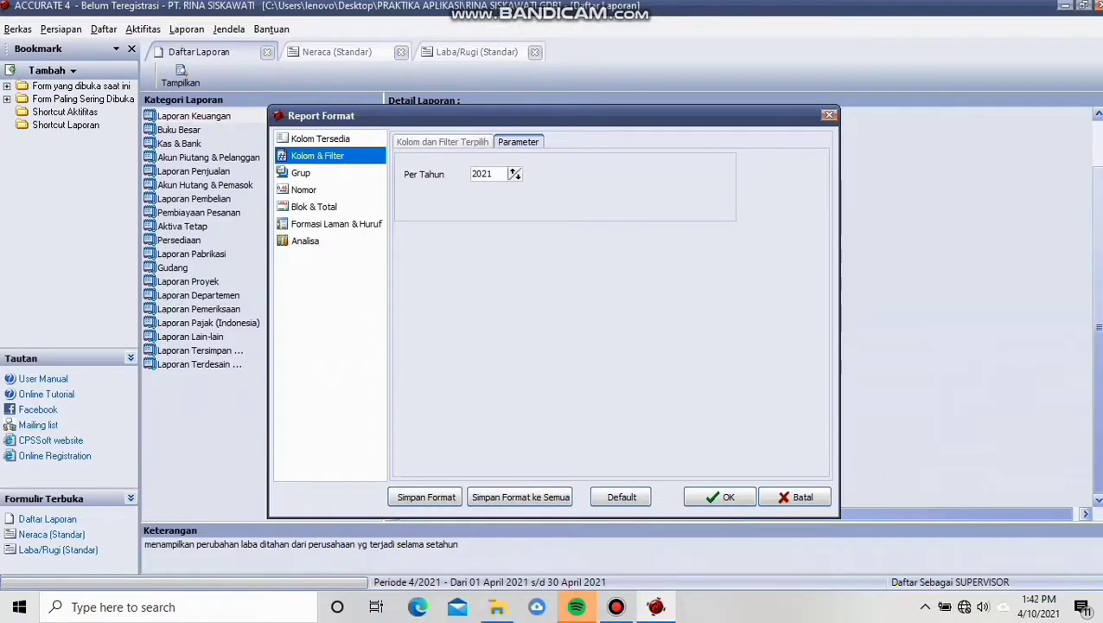
drag(493, 173, 470, 174)
text(2019)
click(721, 497)
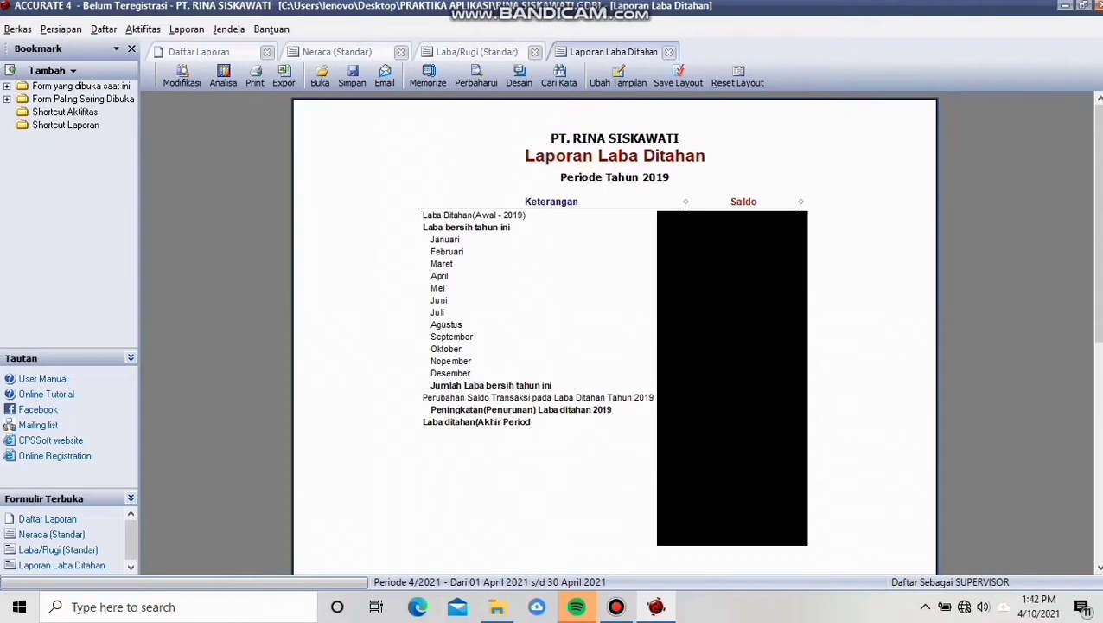
Step: Export all pages of the retained earnings report to a PDF named "LABA DITAHAN SETELAH PENJUALAN" in the PRAKTIKA APLIKASI folder
click(352, 76)
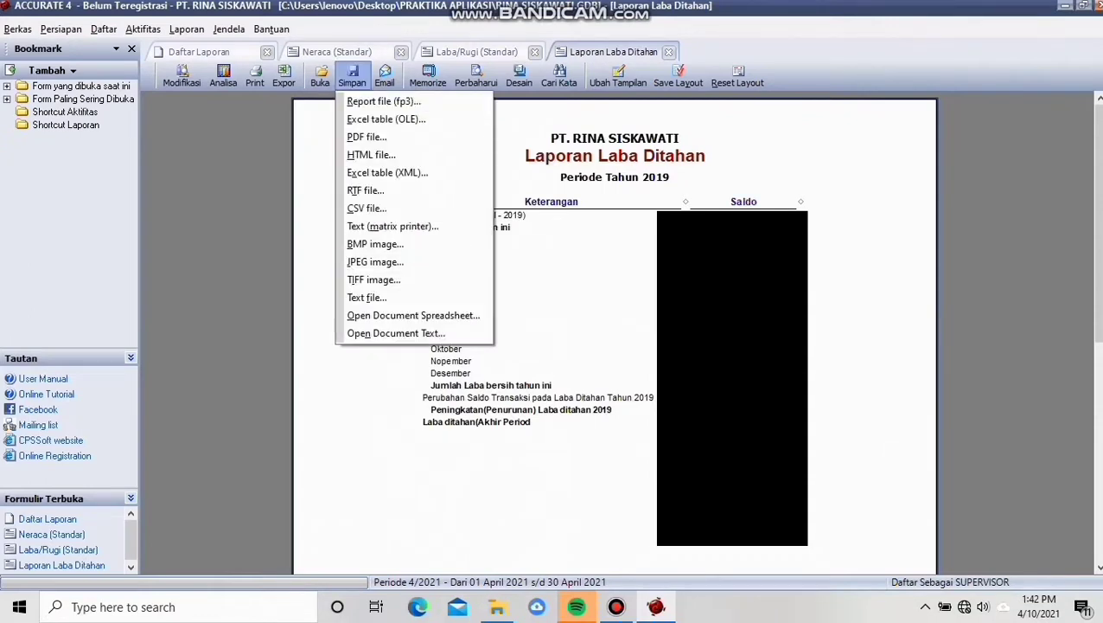
click(368, 137)
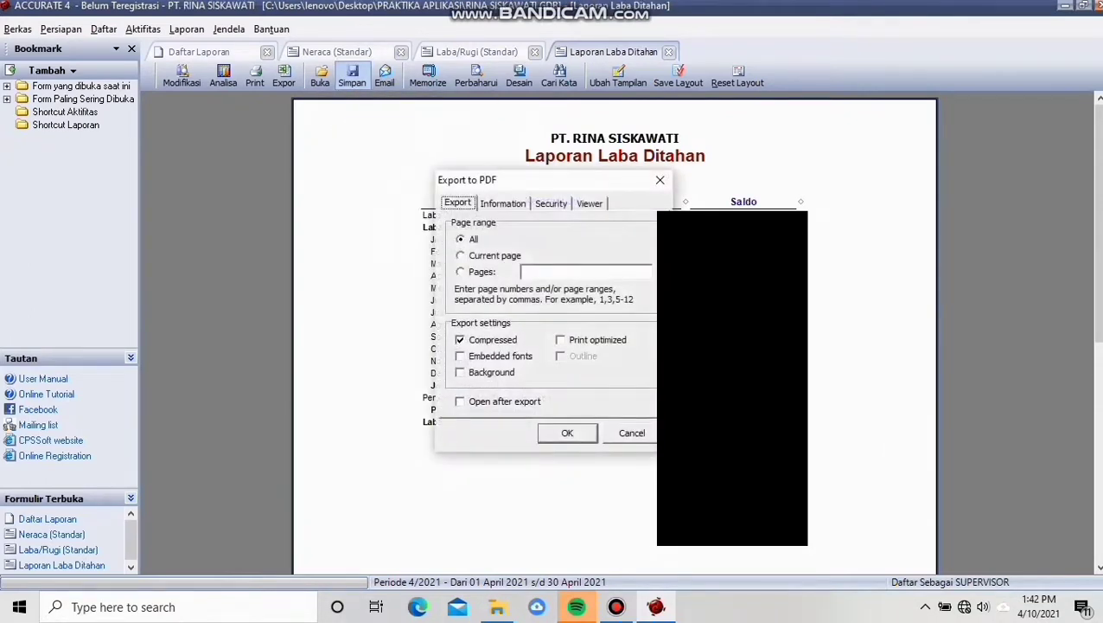
key(Return)
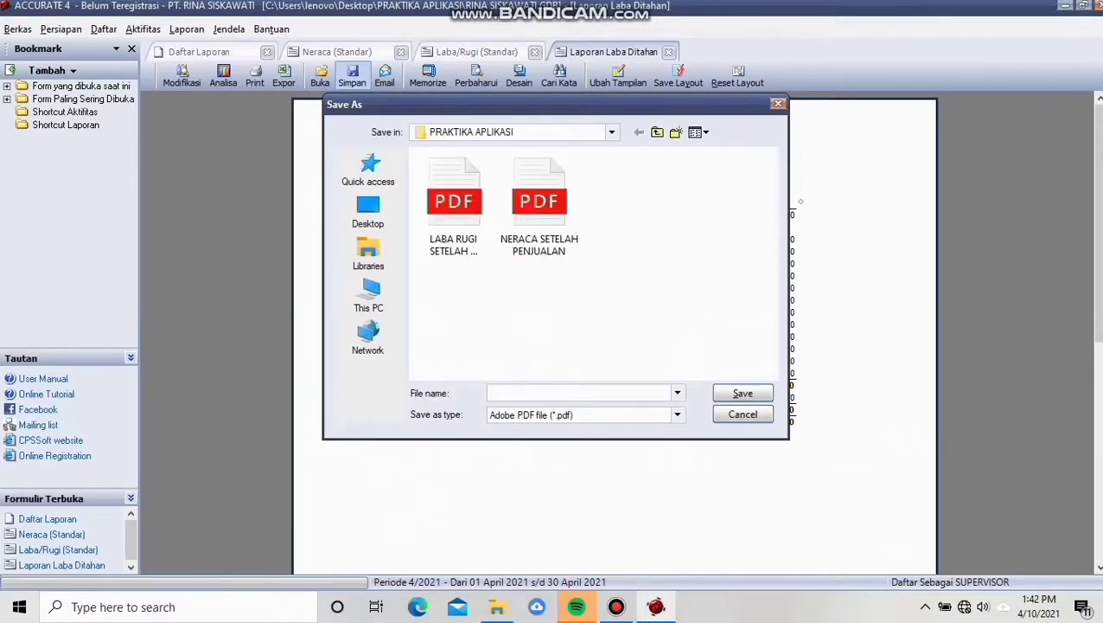
text(L)
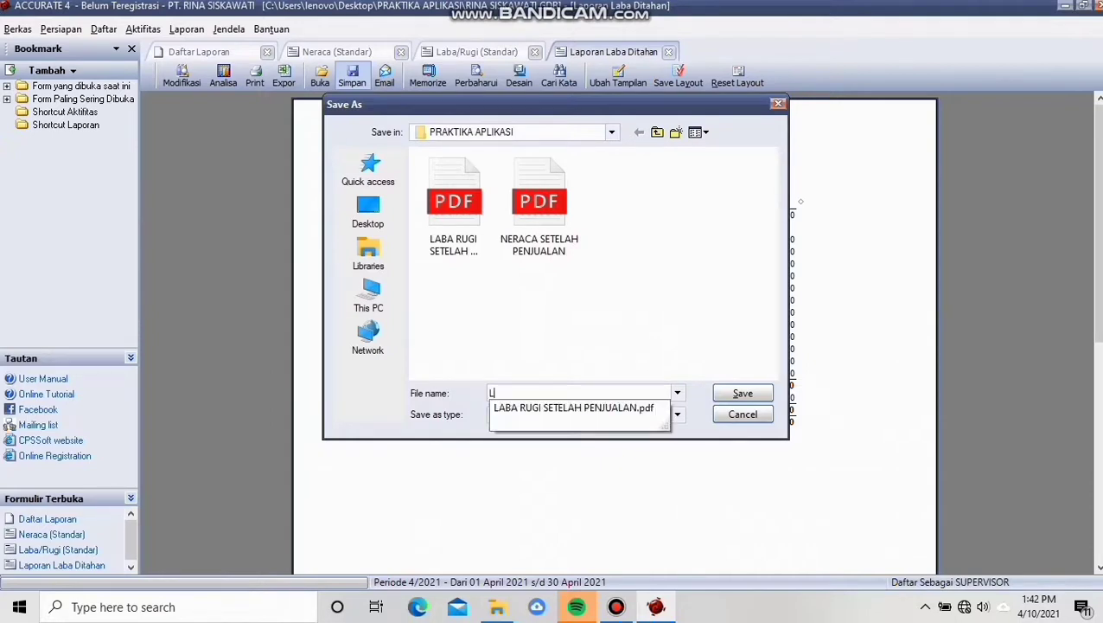
text(D)
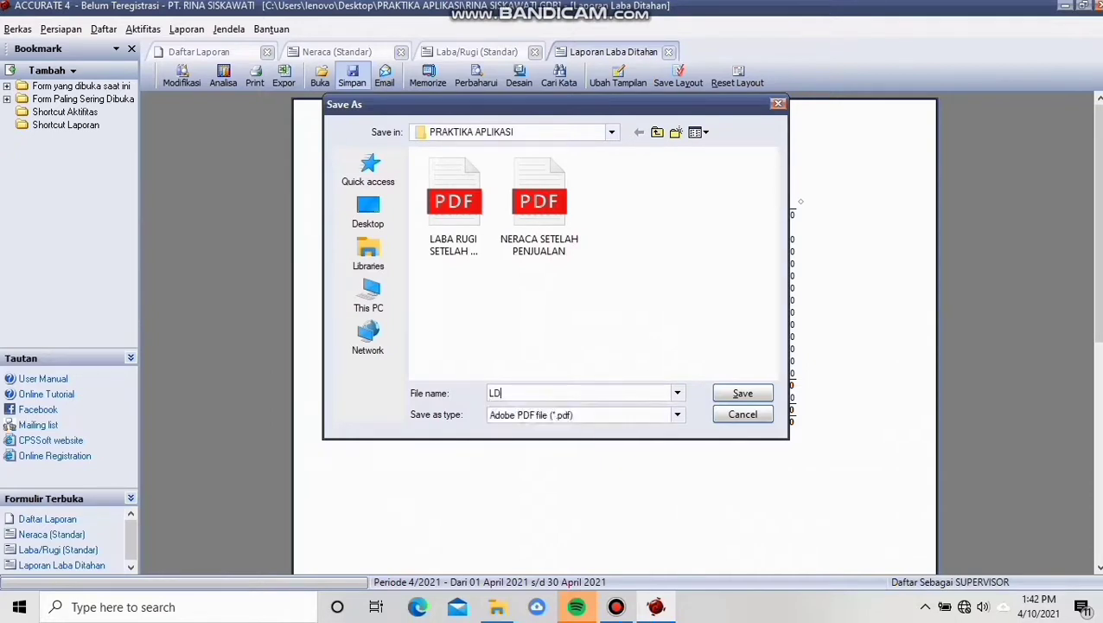
key(BackSpace)
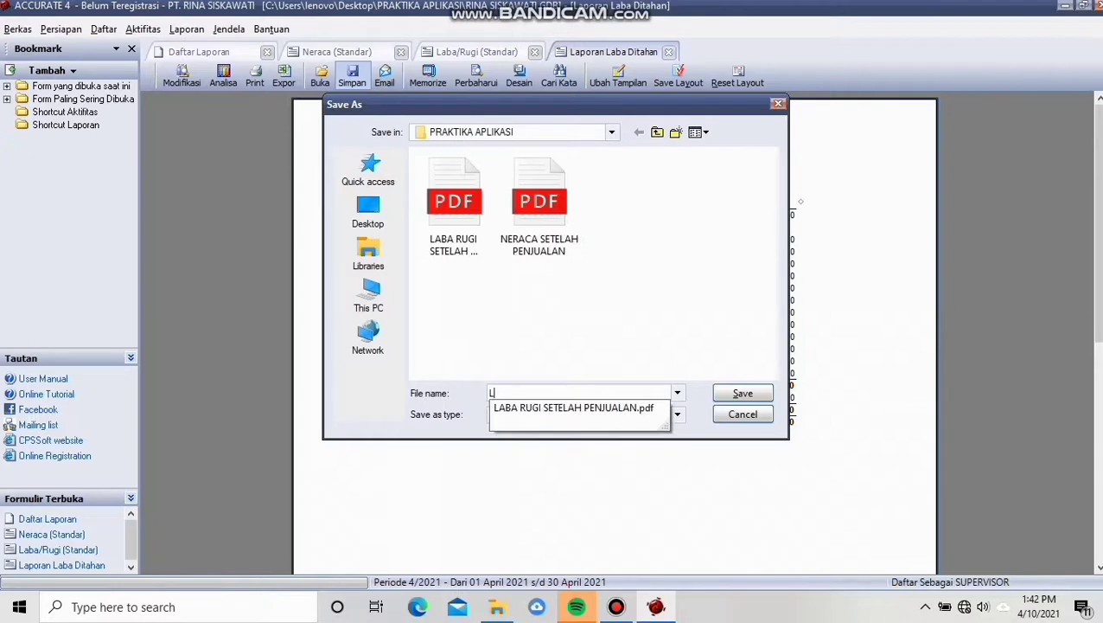
key(BackSpace)
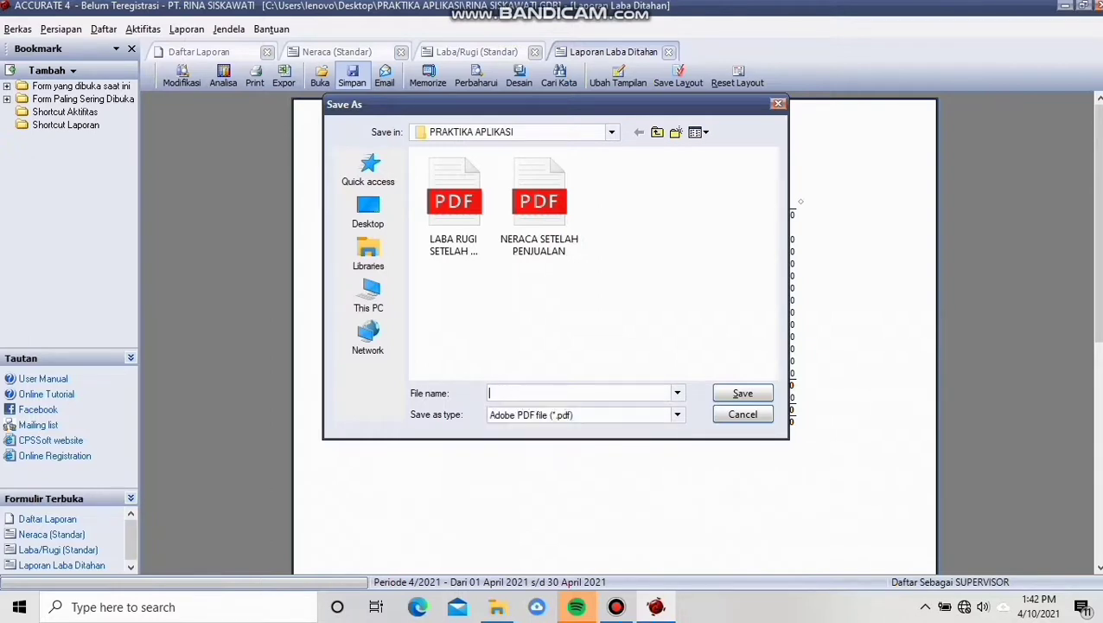
text(LABA DITAHAN SETELAH PE)
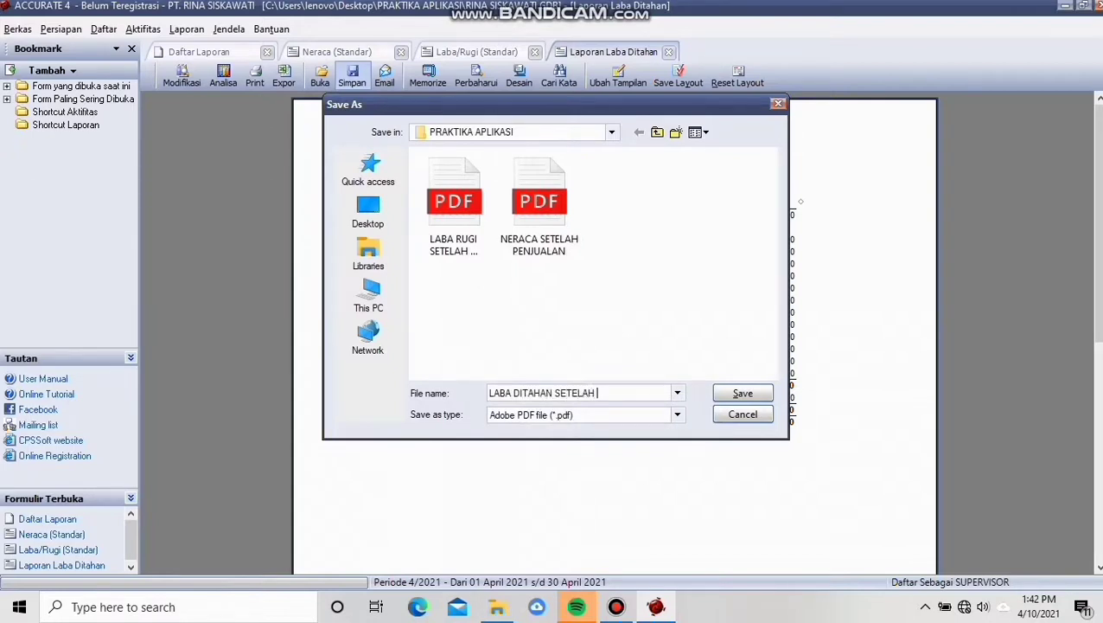
text(NJUALAN)
key(Return)
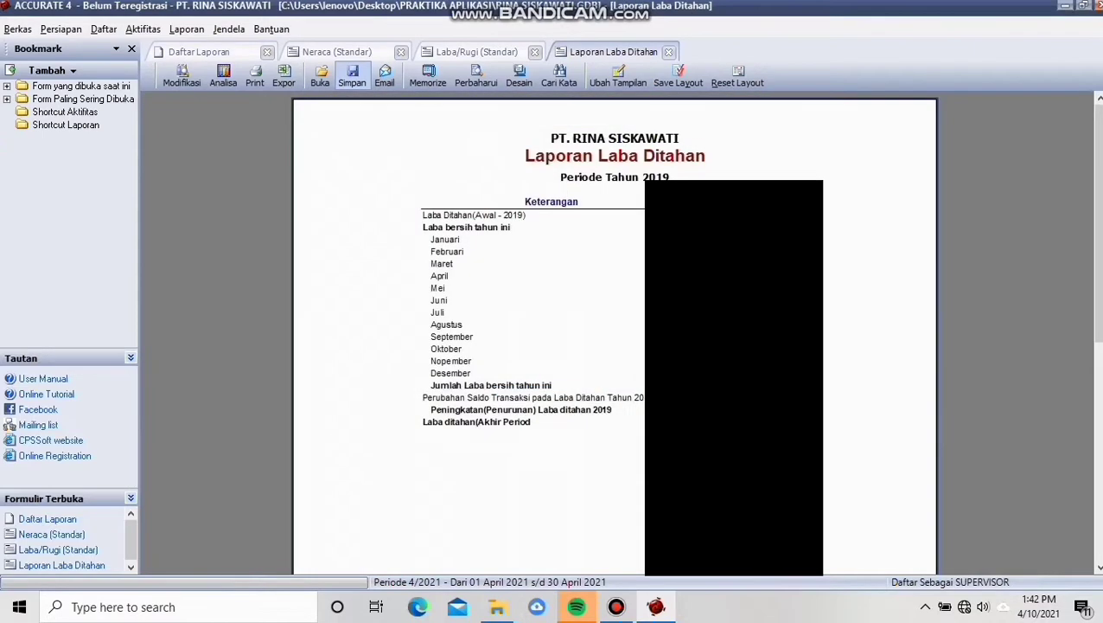